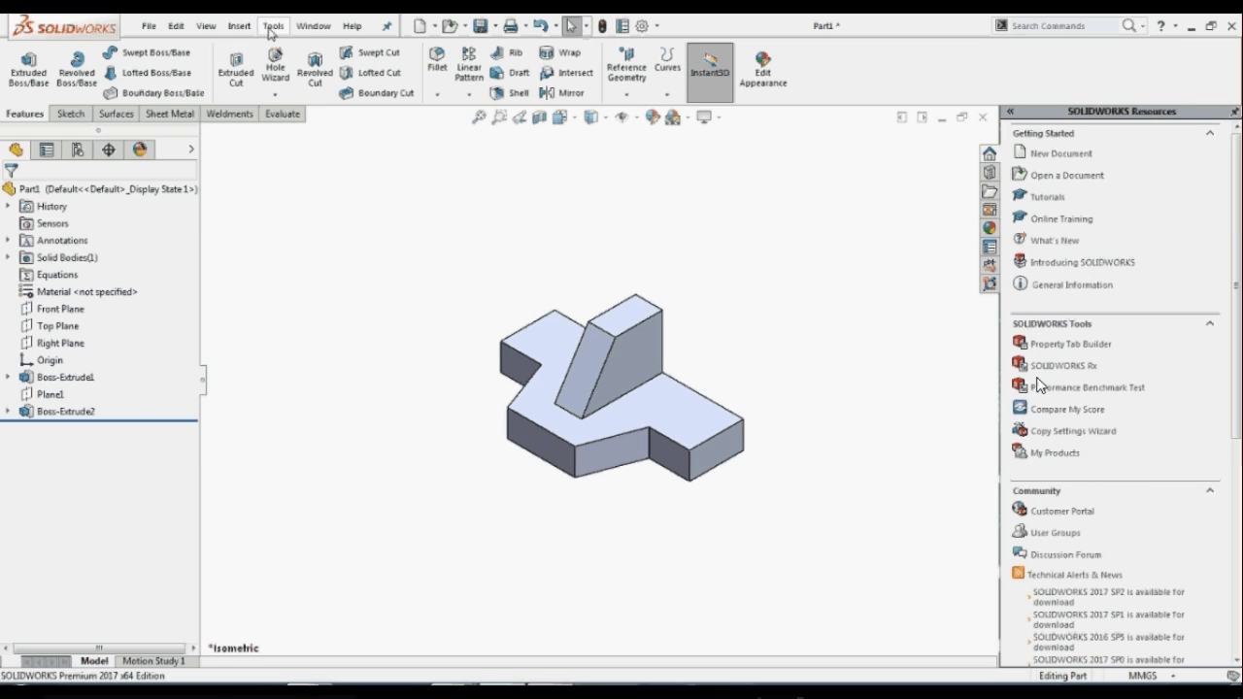
- Open the keyboard shortcut page of the Customize settings and close it again
{"action": "left_click", "coordinate": [273, 25]}
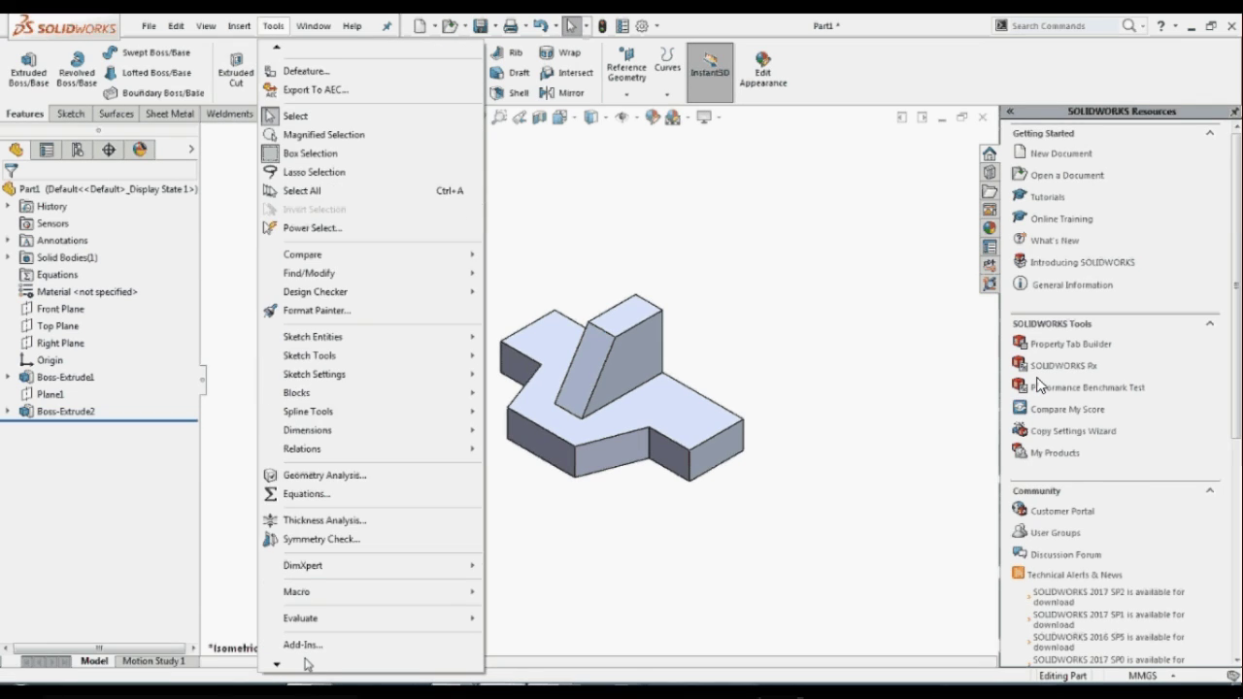
{"action": "left_click", "coordinate": [308, 591]}
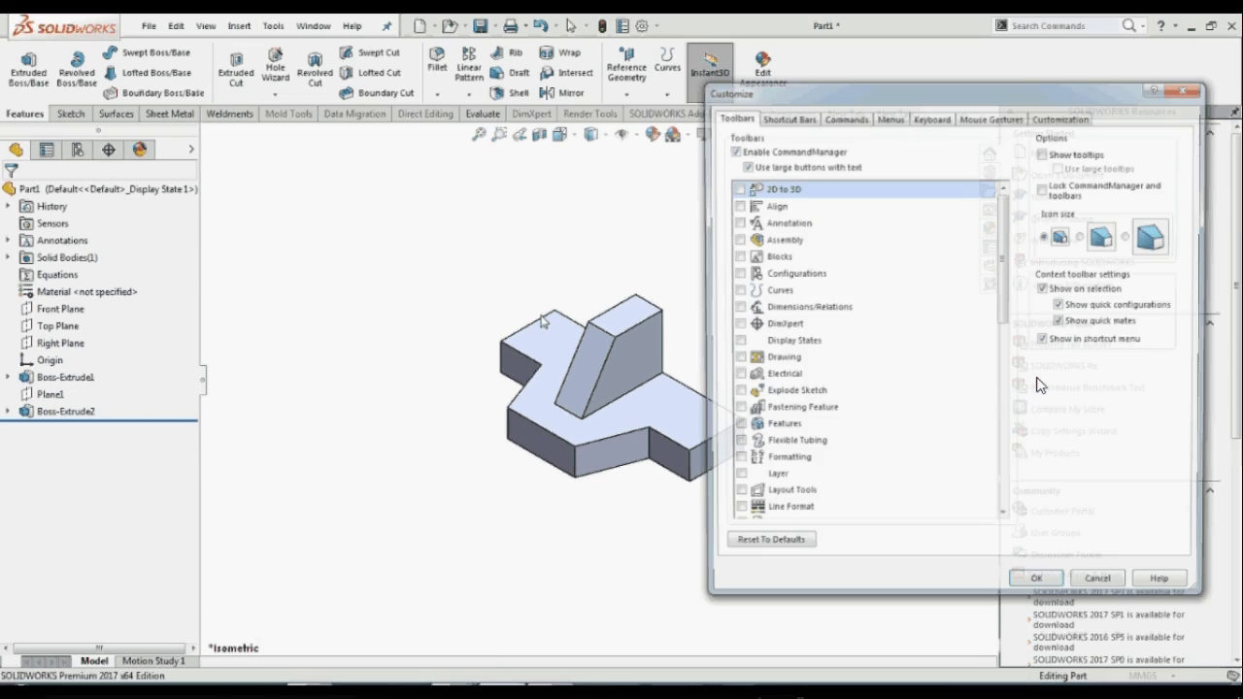
{"action": "left_click", "coordinate": [929, 121]}
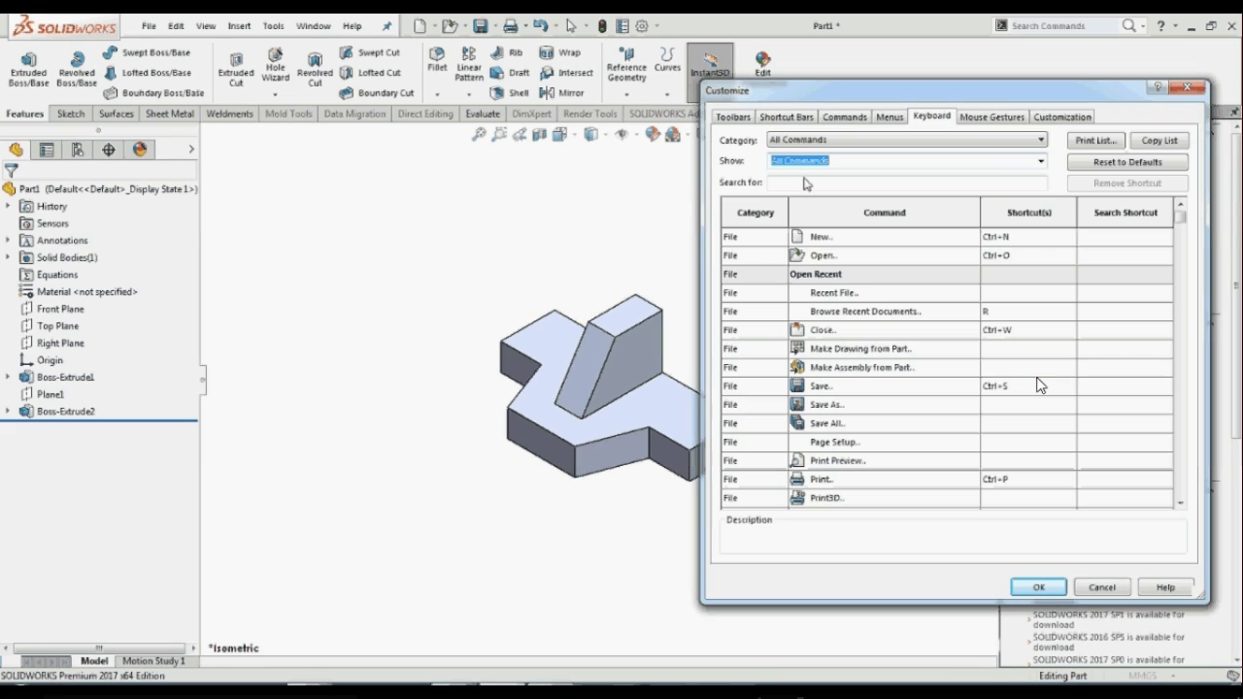
{"action": "left_click", "coordinate": [1193, 90]}
- Reopen the Customize settings and review only the commands with keyboard shortcuts
{"action": "right_click", "coordinate": [917, 57]}
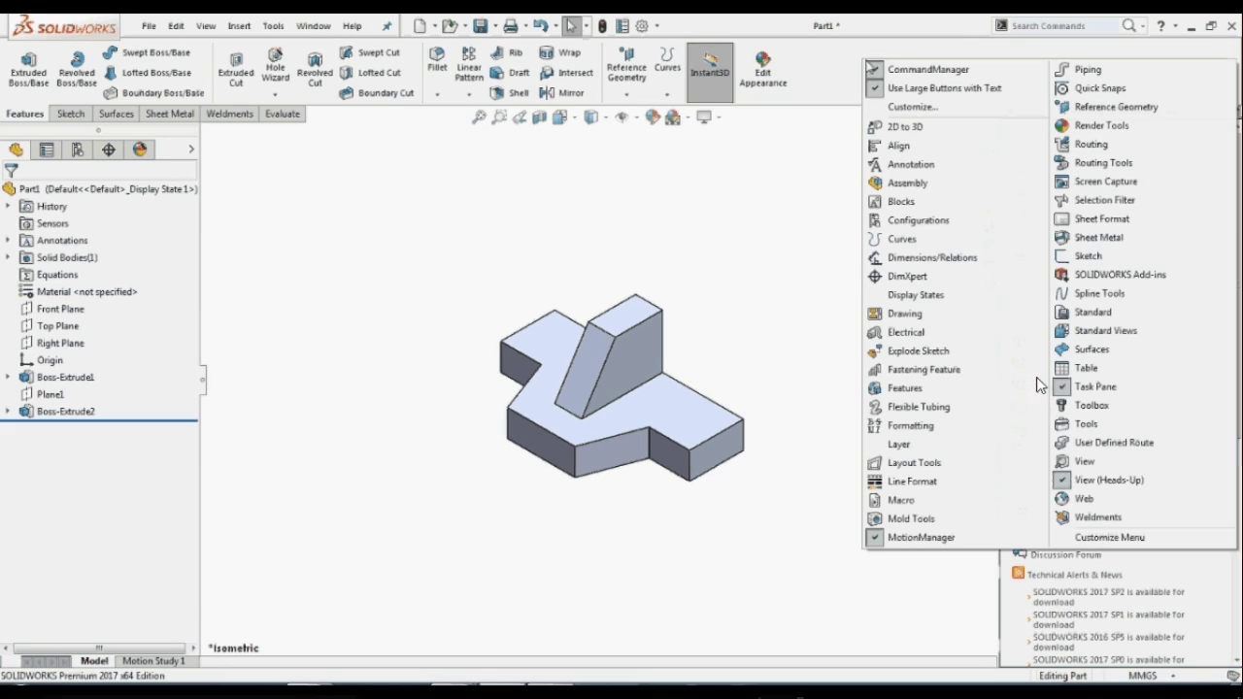
{"action": "left_click", "coordinate": [906, 111]}
{"action": "left_click", "coordinate": [912, 117]}
{"action": "left_click_drag", "start_coordinate": [961, 103], "coordinate": [629, 92]}
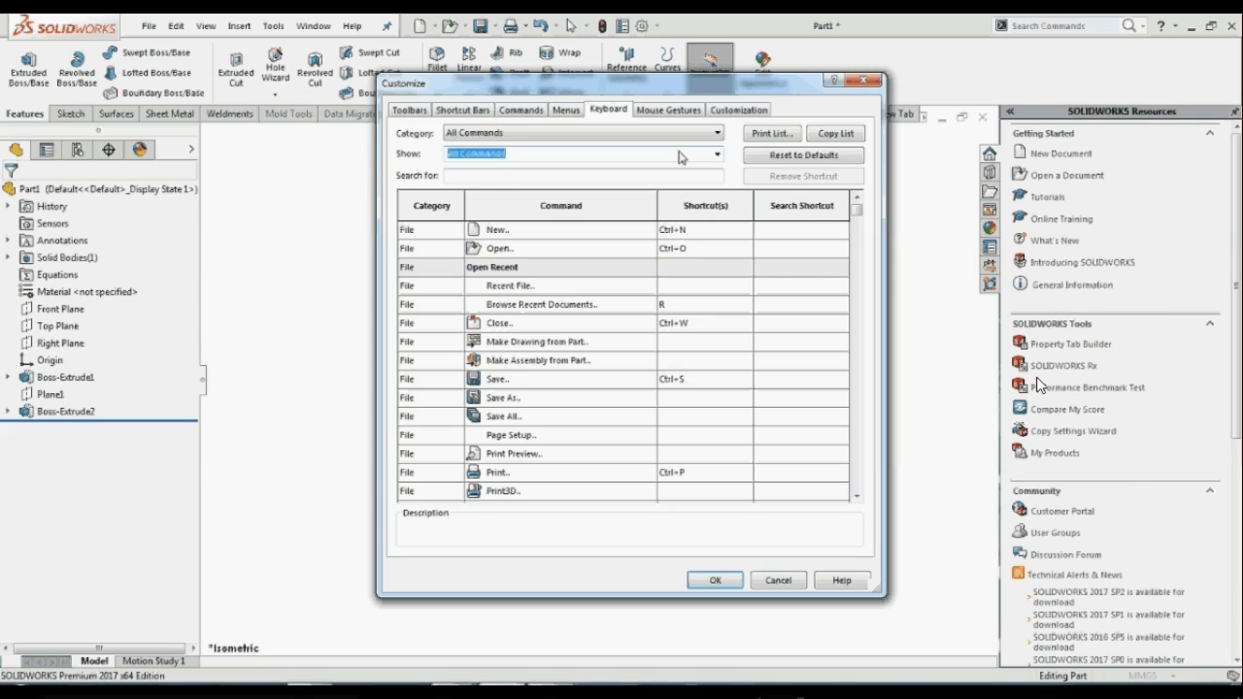
{"action": "left_click", "coordinate": [544, 153]}
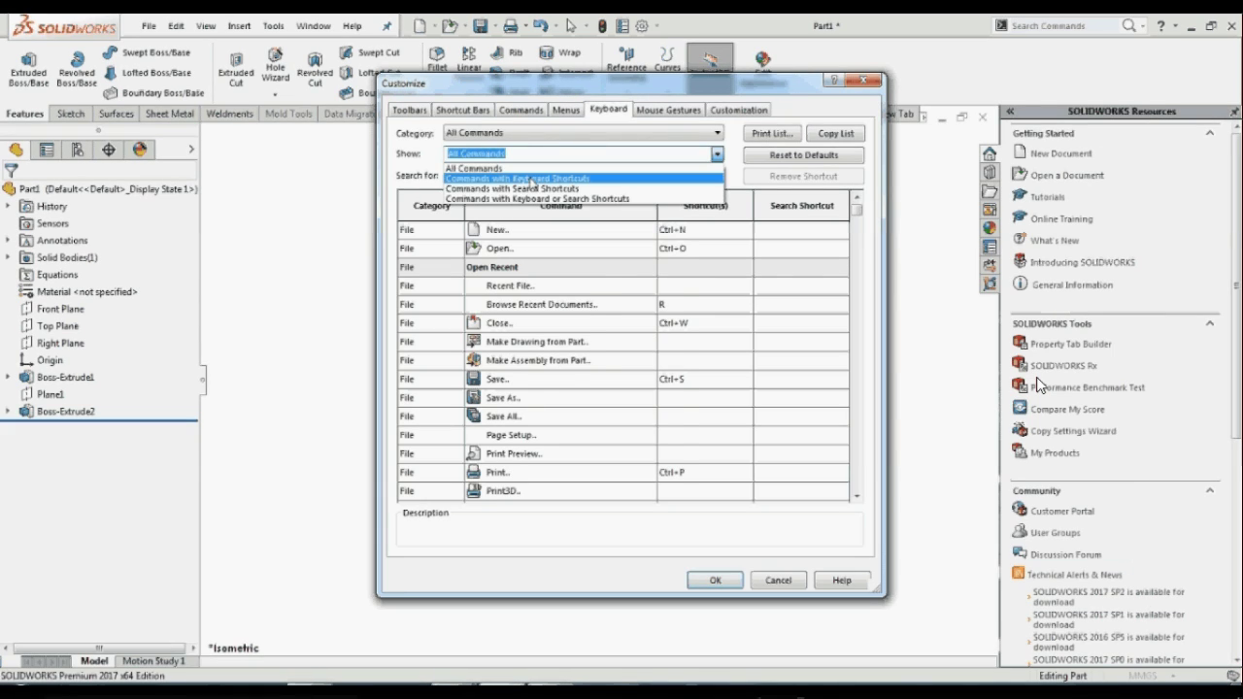
{"action": "left_click", "coordinate": [519, 179]}
{"action": "mouse_move", "coordinate": [856, 209]}
{"action": "left_mouse_down"}
{"action": "mouse_move", "coordinate": [851, 415]}
{"action": "mouse_move", "coordinate": [851, 227]}
{"action": "left_mouse_up"}
- List all commands again and try Q as the shortcut for Recent File, clearing it again
{"action": "left_click", "coordinate": [718, 155]}
{"action": "left_click", "coordinate": [544, 165]}
{"action": "left_click", "coordinate": [695, 287]}
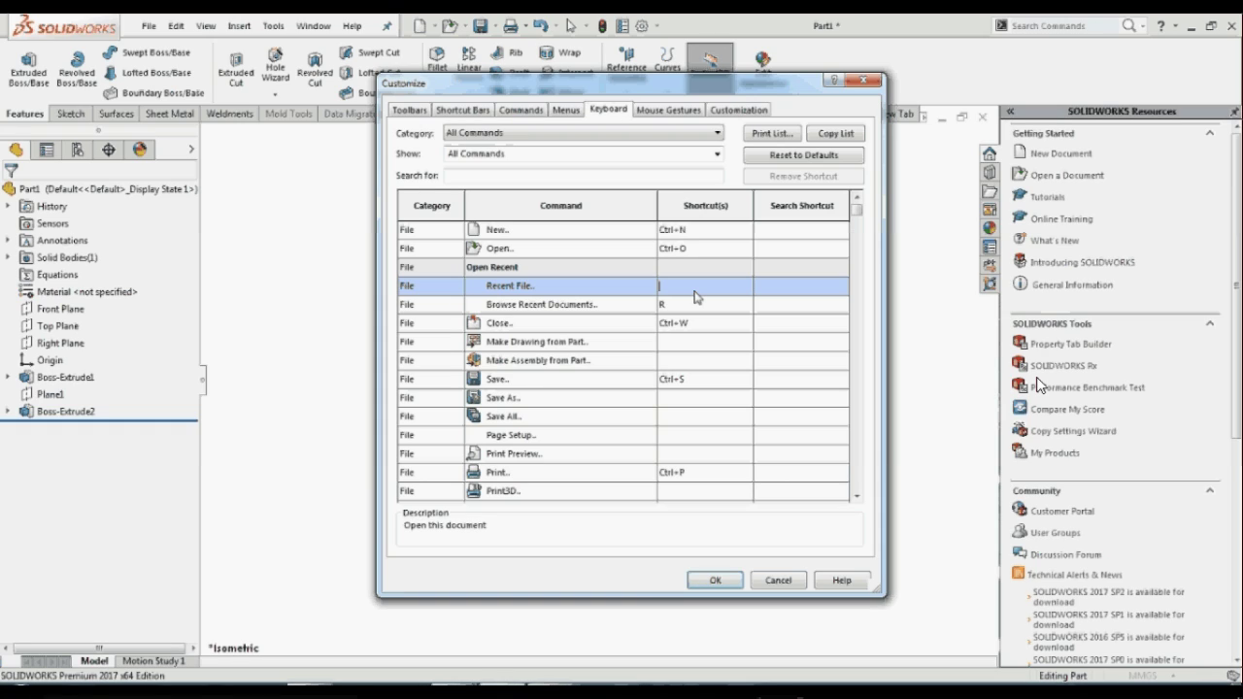
{"action": "key", "text": "q"}
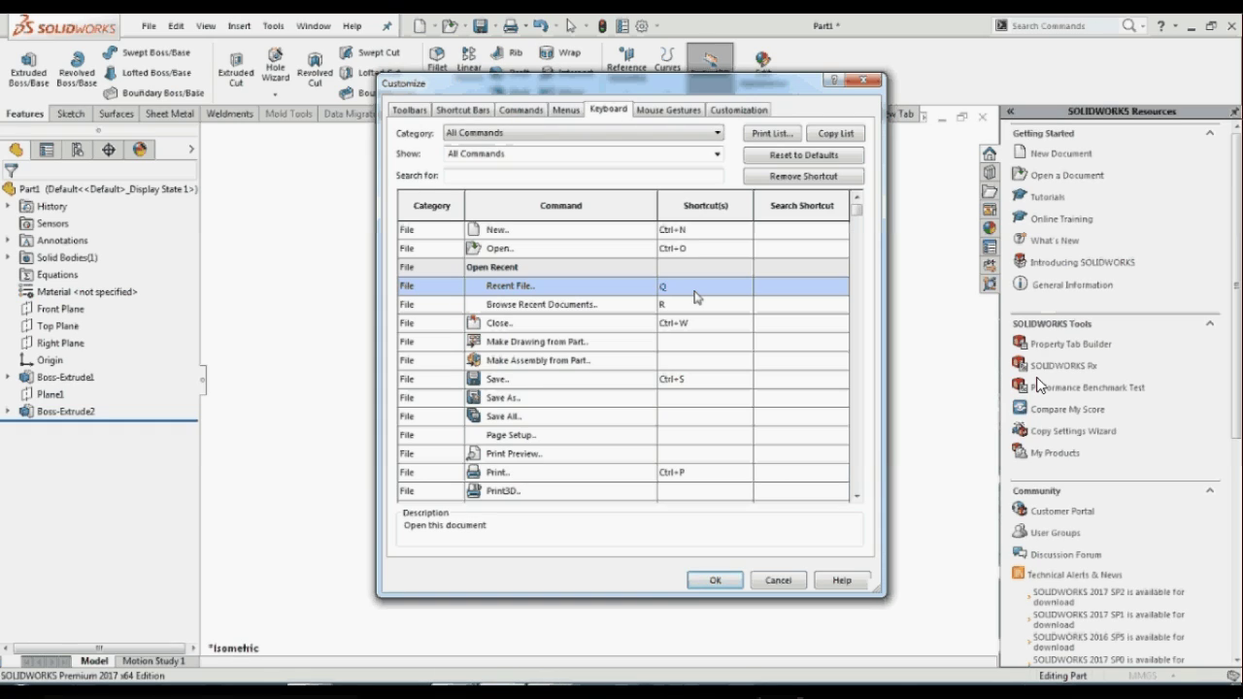
{"action": "key", "text": "BackSpace"}
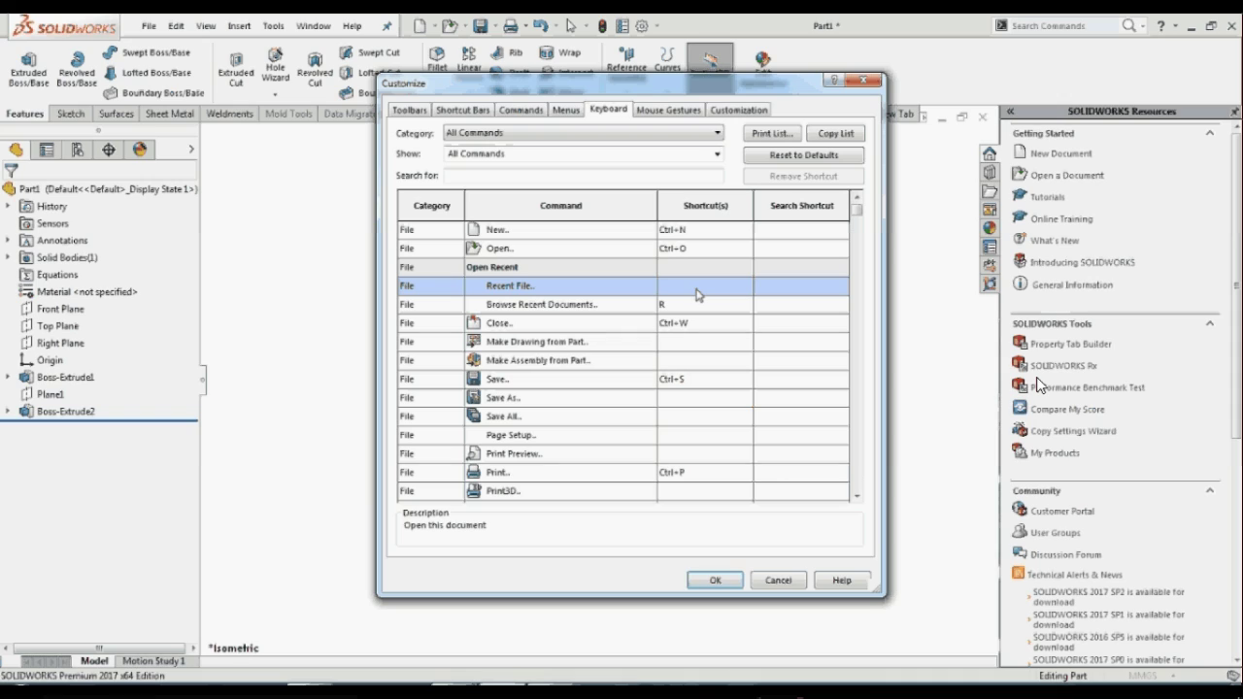
- Reassign R as the shortcut for Browse Recent Documents and accept the customization
{"action": "left_click", "coordinate": [690, 308]}
{"action": "key", "text": "BackSpace"}
{"action": "key", "text": "r"}
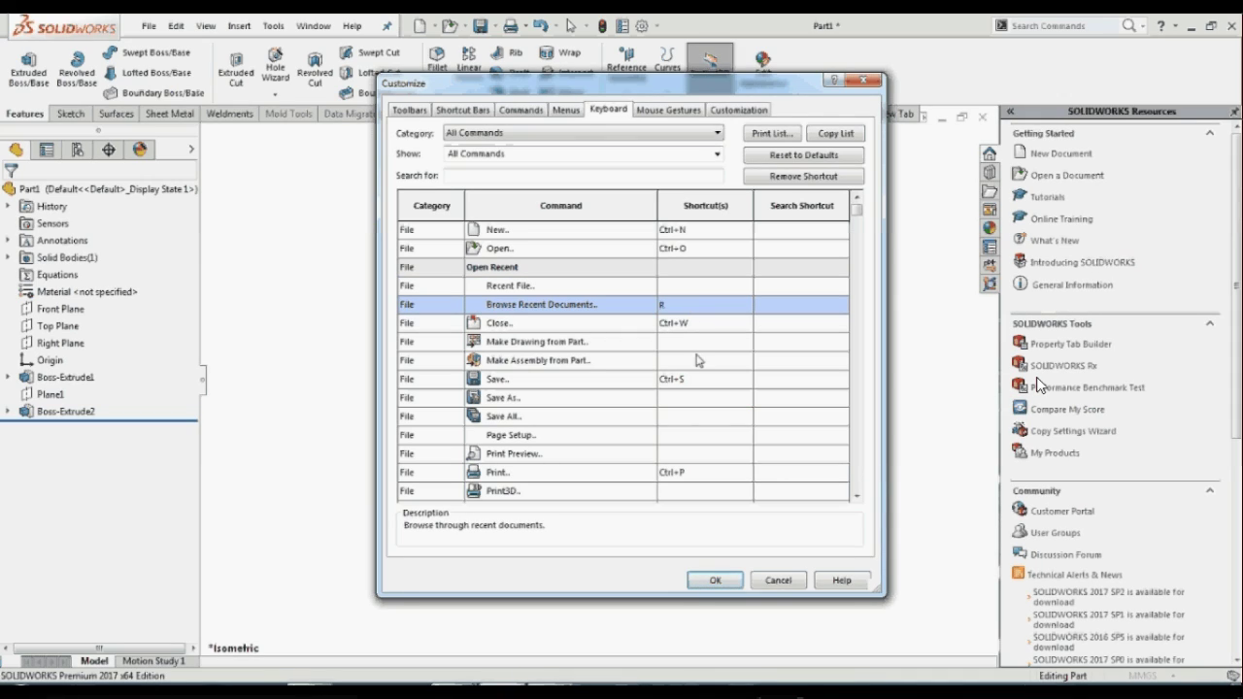
{"action": "left_click", "coordinate": [737, 583]}
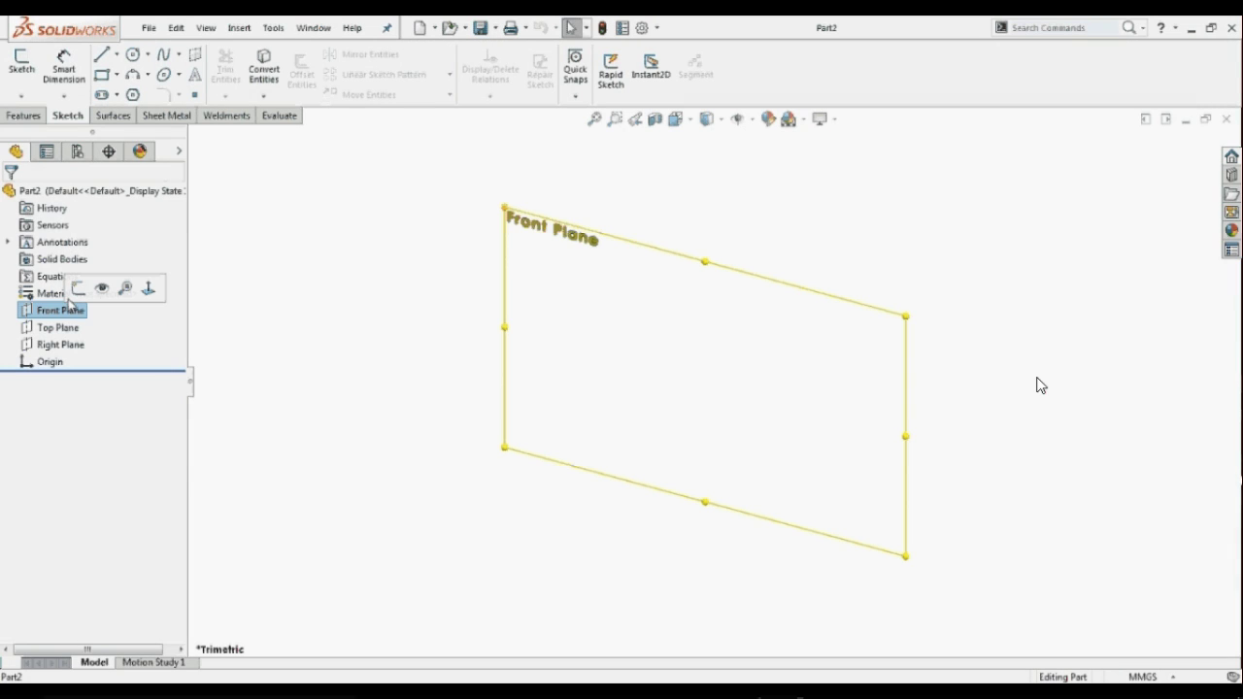
- Sketch two connected lines on the Front Plane, one rising steeply from the origin and one sloping gently down from its end
{"action": "left_click", "coordinate": [76, 289]}
{"action": "left_click", "coordinate": [102, 54]}
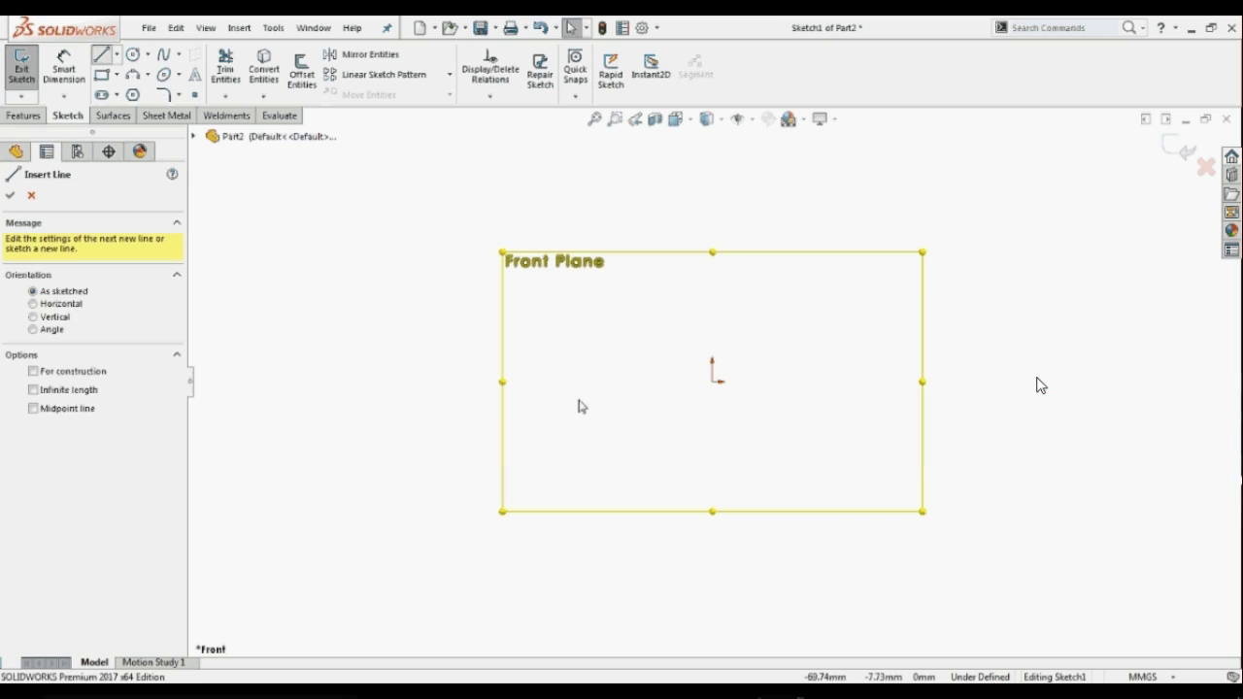
{"action": "left_click", "coordinate": [713, 385]}
{"action": "left_click", "coordinate": [787, 221]}
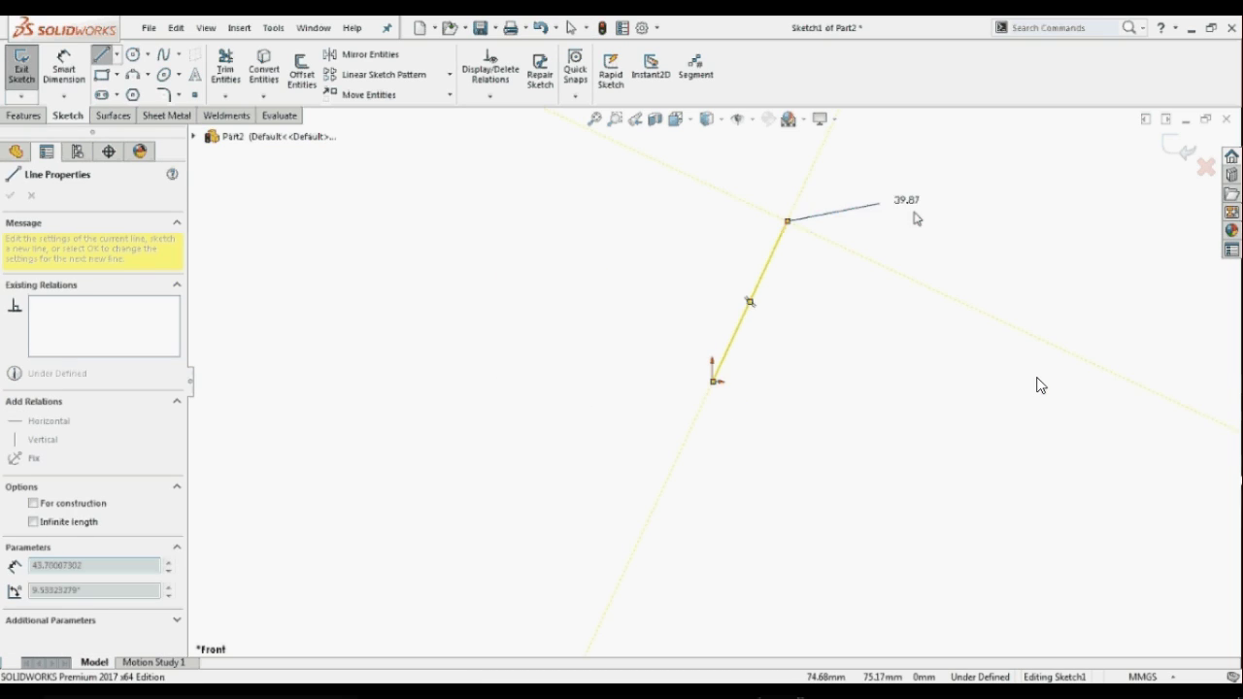
{"action": "left_click", "coordinate": [986, 248]}
{"action": "key", "text": "Escape"}
- Round the corner between the two lines with a 30 mm sketch fillet and reposition its radius dimension inside the arc
{"action": "left_click", "coordinate": [163, 94]}
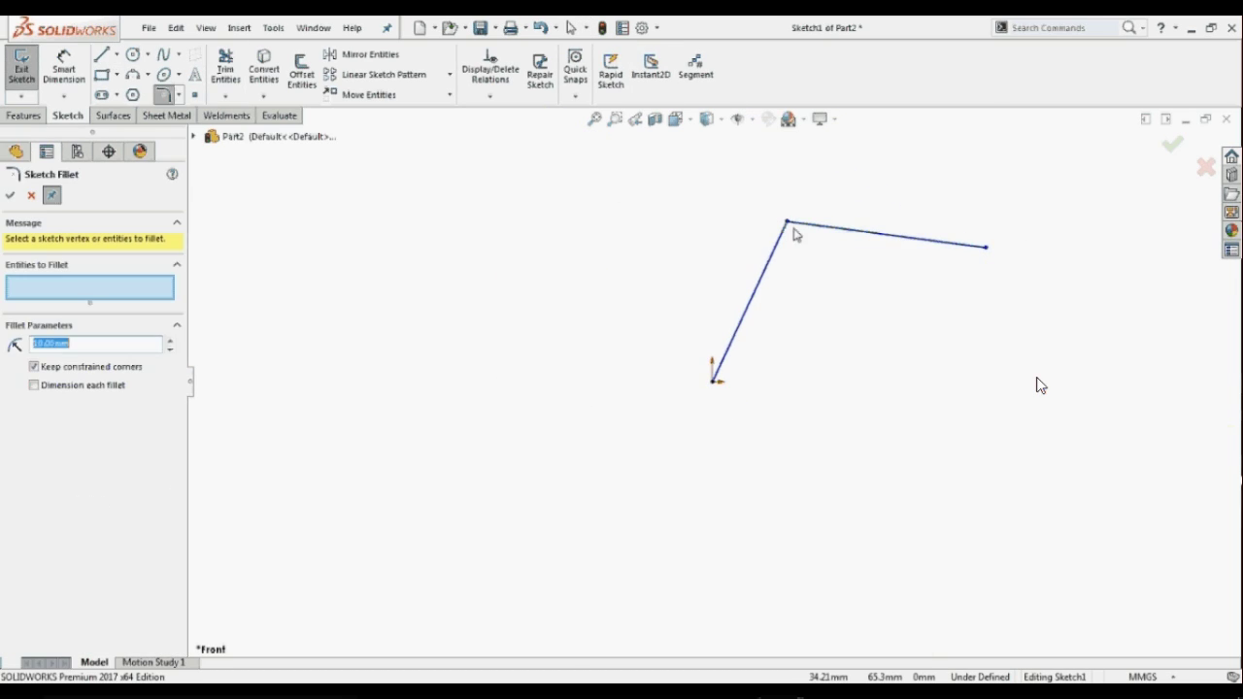
{"action": "left_click", "coordinate": [788, 223]}
{"action": "left_click", "coordinate": [170, 340]}
{"action": "left_click", "coordinate": [170, 340]}
{"action": "left_click", "coordinate": [9, 196]}
{"action": "scroll", "coordinate": [862, 281], "scroll_direction": "up", "scroll_amount": 1}
{"action": "scroll", "coordinate": [861, 278], "scroll_direction": "down", "scroll_amount": 1}
{"action": "scroll", "coordinate": [825, 233], "scroll_direction": "down", "scroll_amount": 1}
{"action": "mouse_move", "coordinate": [697, 199]}
{"action": "left_mouse_down"}
{"action": "mouse_move", "coordinate": [783, 354]}
{"action": "mouse_move", "coordinate": [664, 275]}
{"action": "mouse_move", "coordinate": [680, 233]}
{"action": "mouse_move", "coordinate": [763, 360]}
{"action": "left_mouse_up"}
{"action": "key", "text": "Escape"}
{"action": "left_click", "coordinate": [794, 482]}
- Add a virtual sharp point where the two filleted lines would intersect
{"action": "left_click", "coordinate": [673, 381]}
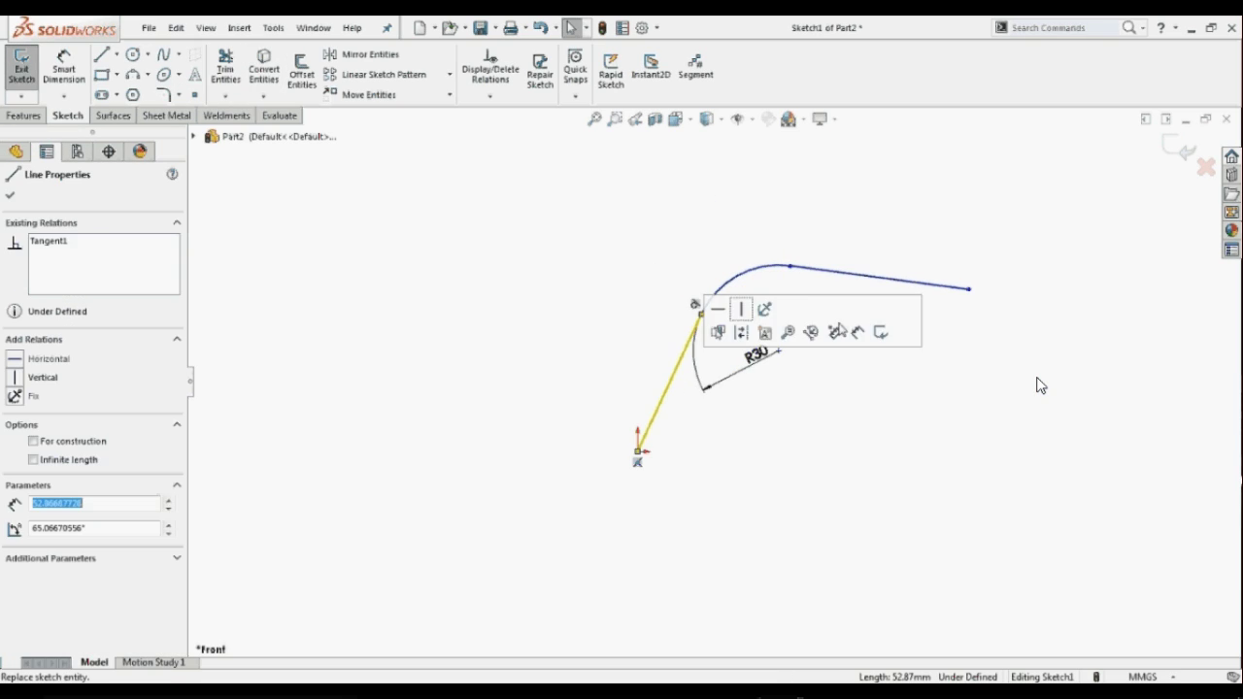
{"action": "left_click", "coordinate": [873, 276], "text": "ctrl"}
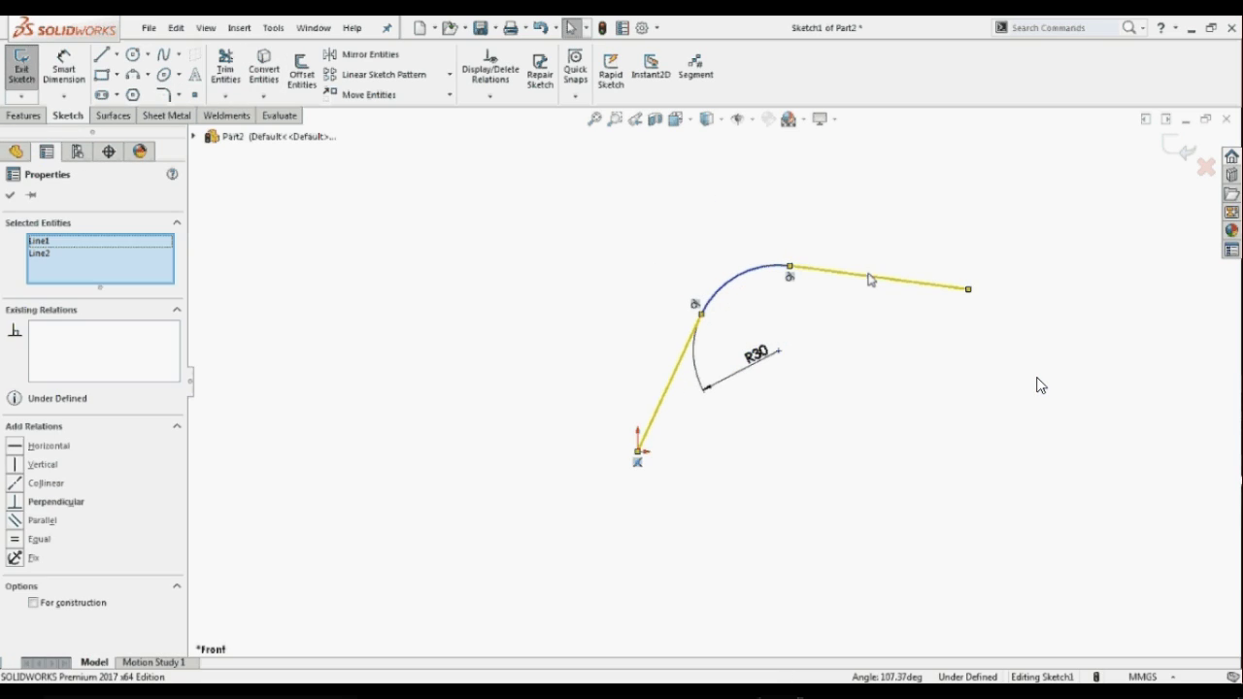
{"action": "left_click", "coordinate": [194, 95]}
{"action": "left_click", "coordinate": [10, 194]}
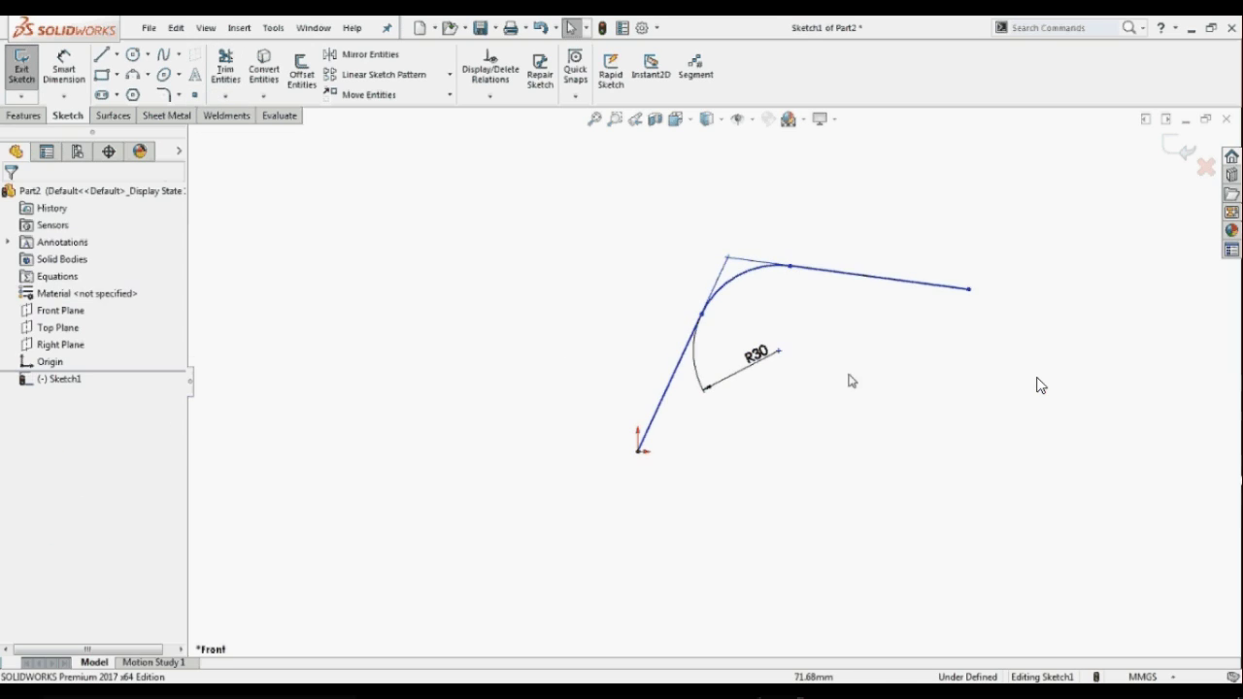
- Sketch two separate lines leaning toward each other beside the filleted profile, the second about 66 mm long
{"action": "scroll", "coordinate": [1025, 348], "scroll_direction": "up", "scroll_amount": 2}
{"action": "scroll", "coordinate": [1028, 355], "scroll_direction": "down", "scroll_amount": 3}
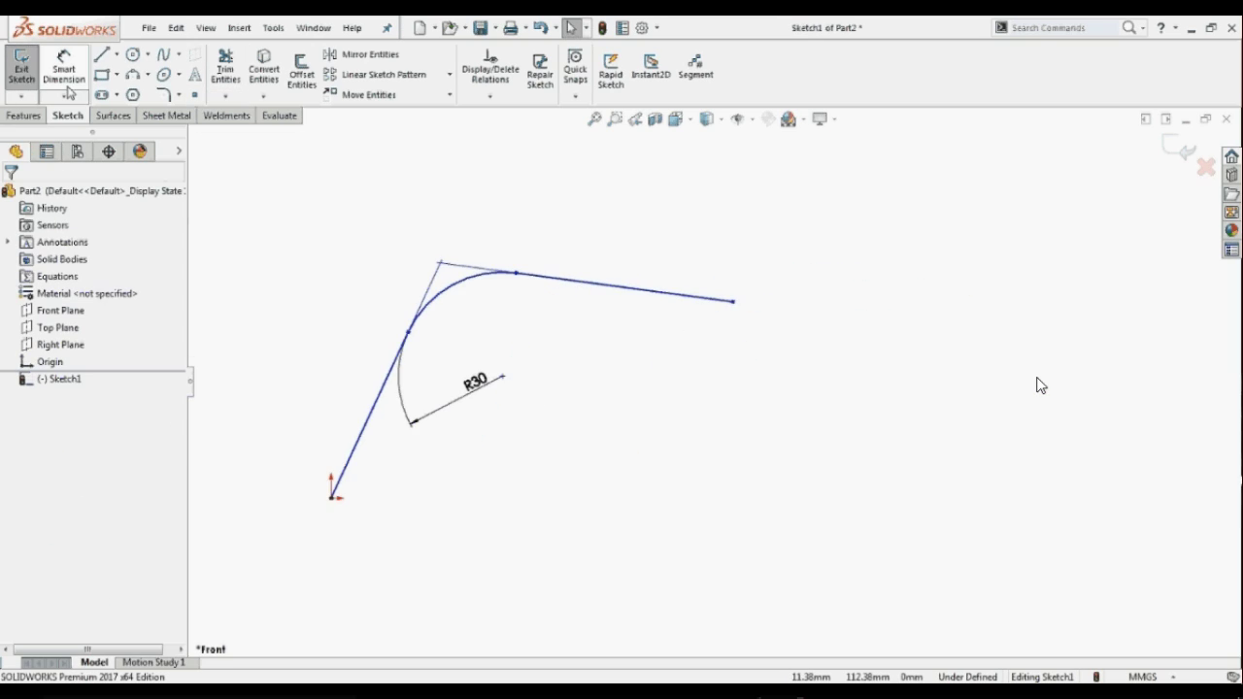
{"action": "left_click", "coordinate": [101, 55]}
{"action": "mouse_move", "coordinate": [787, 519]}
{"action": "left_mouse_down"}
{"action": "mouse_move", "coordinate": [841, 405]}
{"action": "mouse_move", "coordinate": [870, 284]}
{"action": "left_mouse_up"}
{"action": "key", "text": "Escape"}
{"action": "mouse_move", "coordinate": [1031, 518]}
{"action": "left_mouse_down"}
{"action": "mouse_move", "coordinate": [1029, 438]}
{"action": "mouse_move", "coordinate": [954, 300]}
{"action": "left_mouse_up"}
{"action": "key", "text": "Escape"}
- Add a virtual sharp point where the two separate leaning lines would meet
{"action": "left_click", "coordinate": [974, 355]}
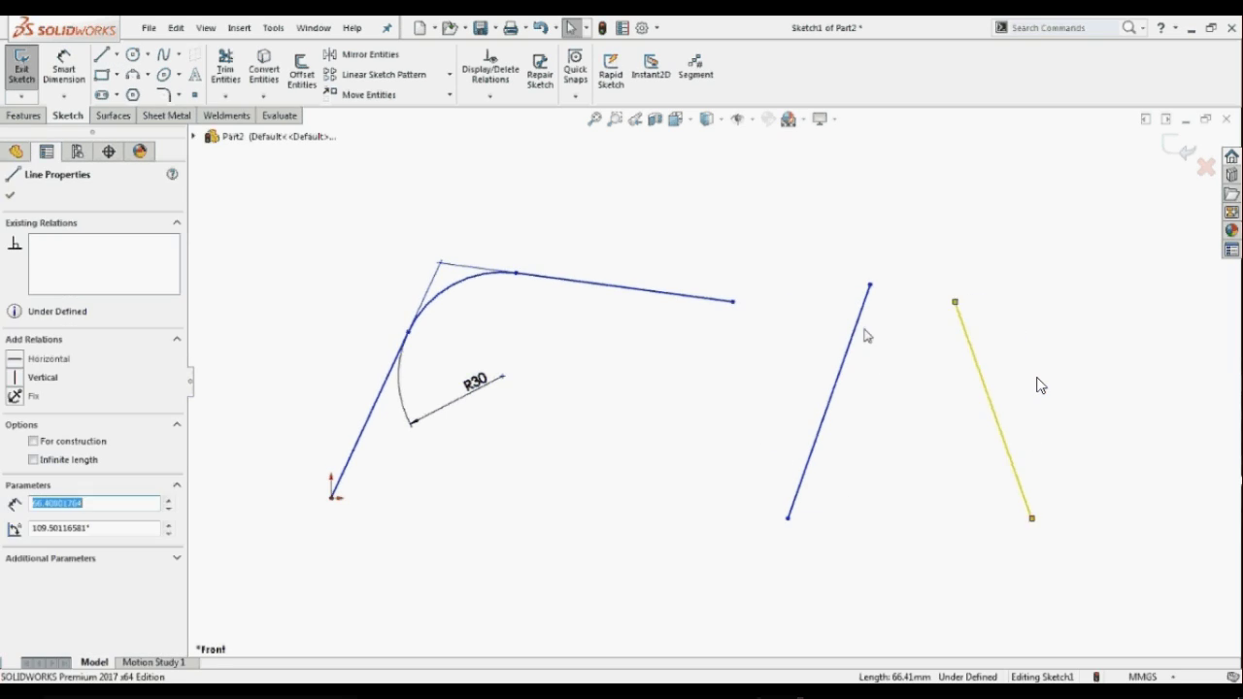
{"action": "left_click", "coordinate": [857, 326], "text": "ctrl"}
{"action": "left_click", "coordinate": [194, 94]}
{"action": "key", "text": "Escape"}
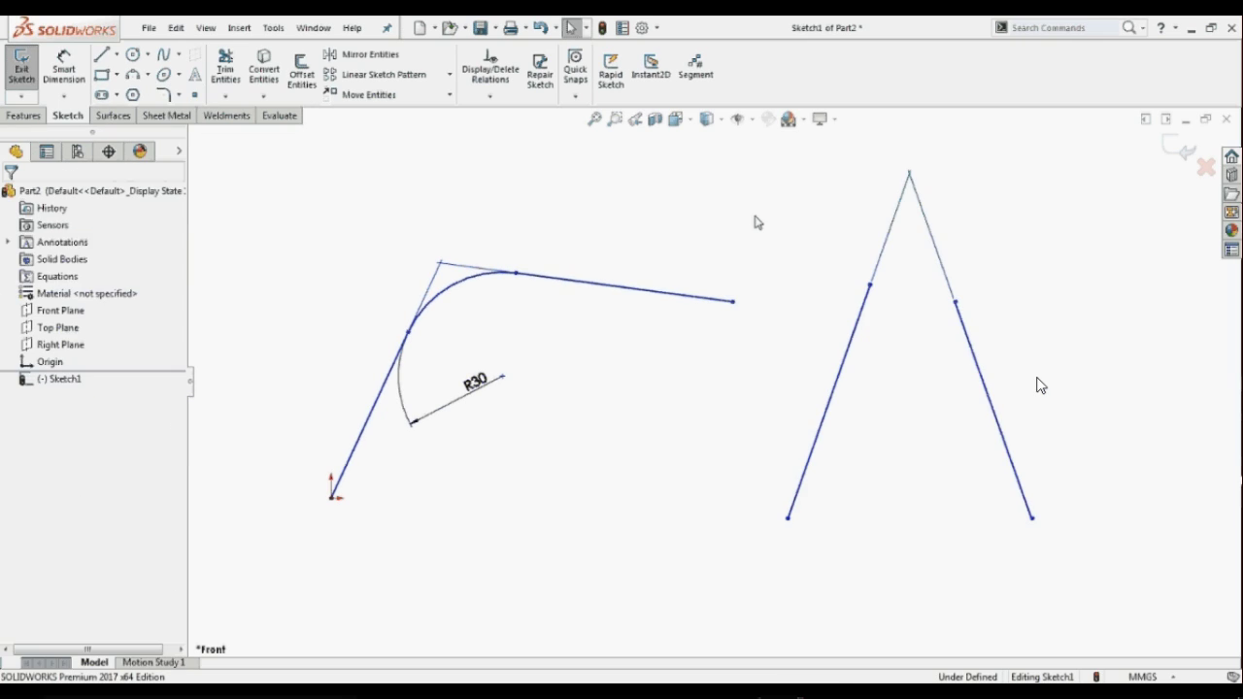
{"action": "left_click", "coordinate": [912, 175]}
{"action": "key", "text": "Escape"}
{"action": "left_click", "coordinate": [440, 262]}
{"action": "key", "text": "Escape"}
- Set the document's virtual sharp display style to Star
{"action": "left_click", "coordinate": [640, 27]}
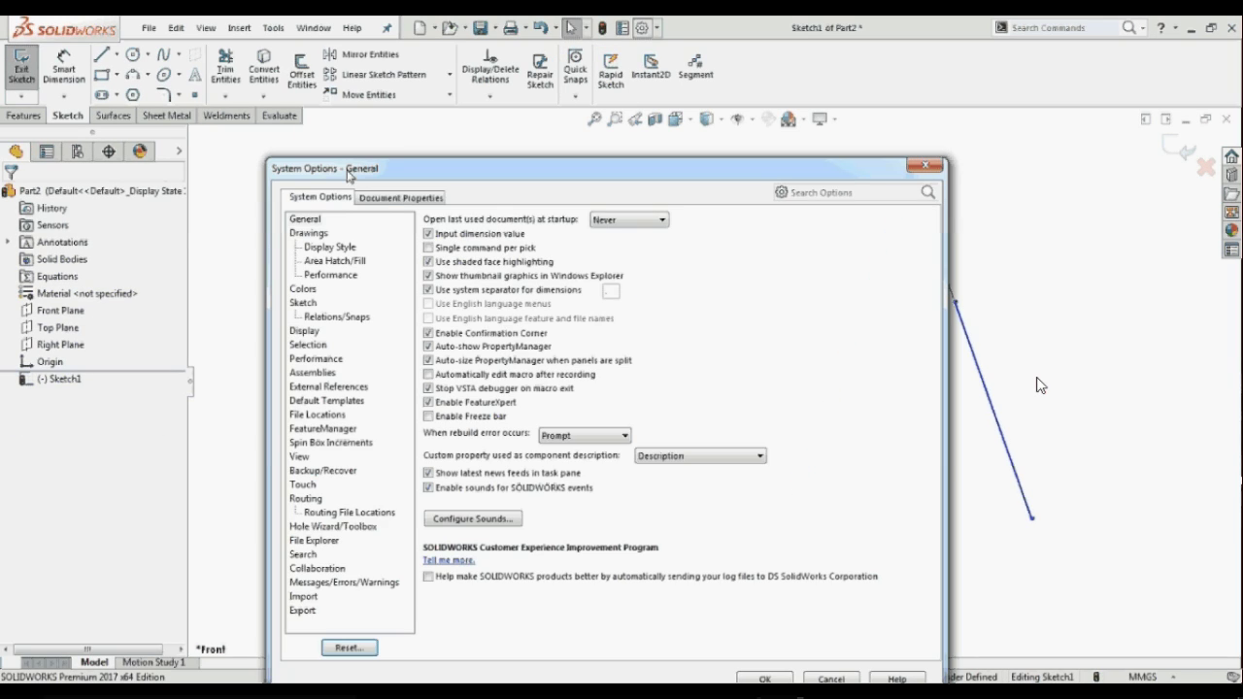
{"action": "left_click", "coordinate": [402, 197]}
{"action": "left_click", "coordinate": [440, 271]}
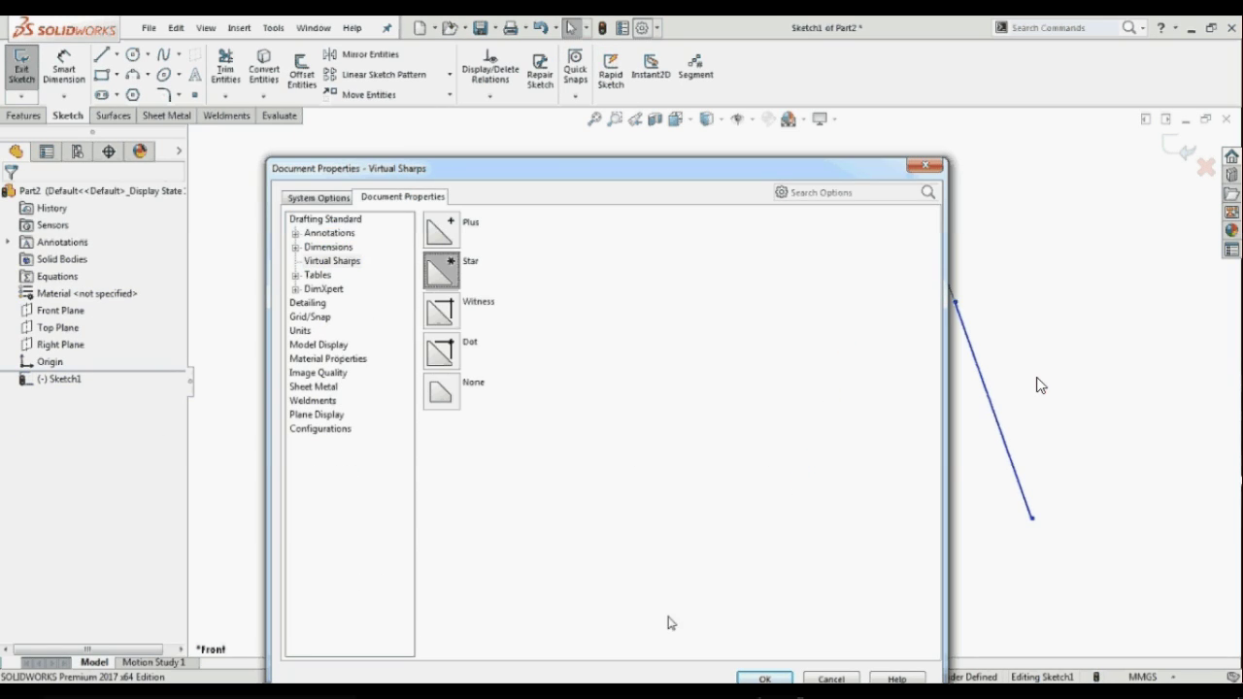
{"action": "left_click", "coordinate": [762, 678]}
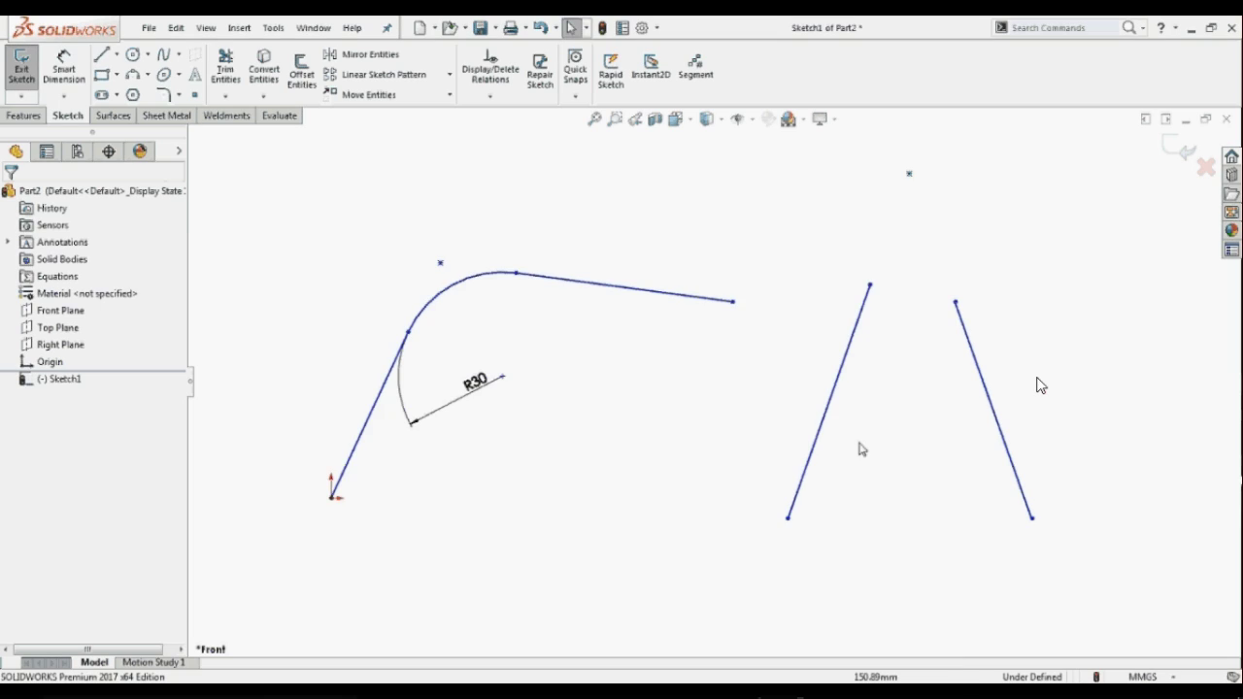
- Change the document's virtual sharp display style to Plus and select the virtual sharp above the fillet
{"action": "left_click", "coordinate": [641, 27]}
{"action": "left_click", "coordinate": [393, 202]}
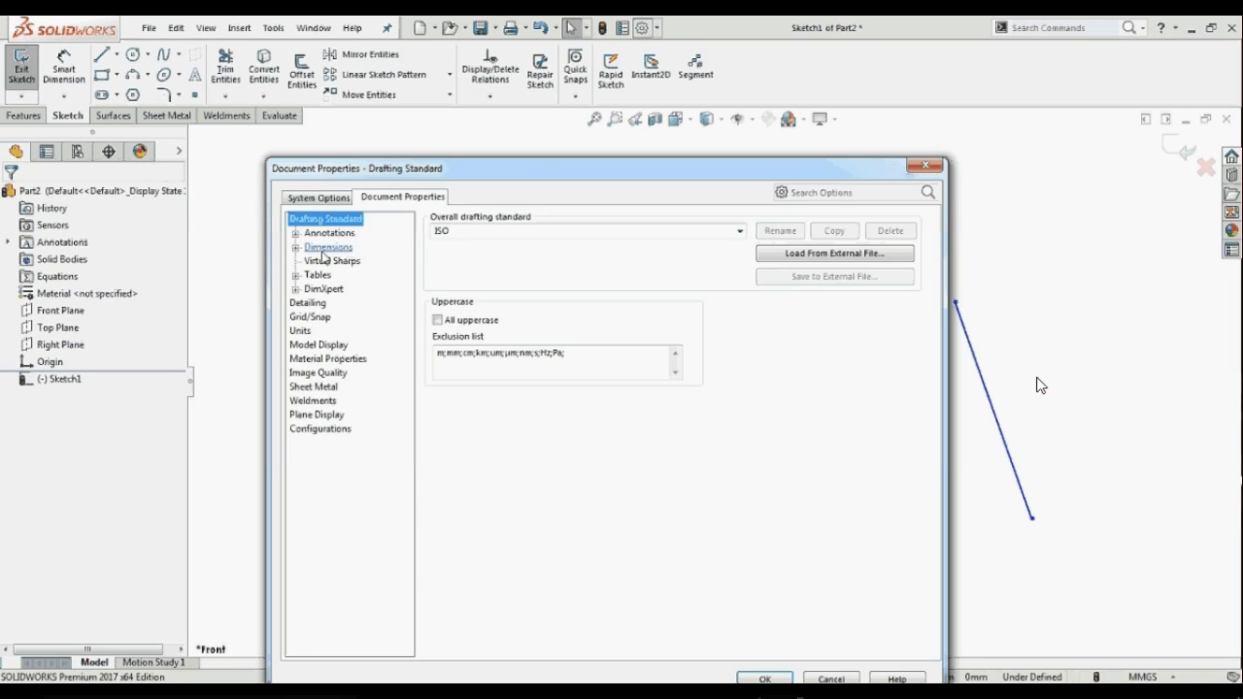
{"action": "left_click", "coordinate": [328, 260]}
{"action": "left_click", "coordinate": [443, 348]}
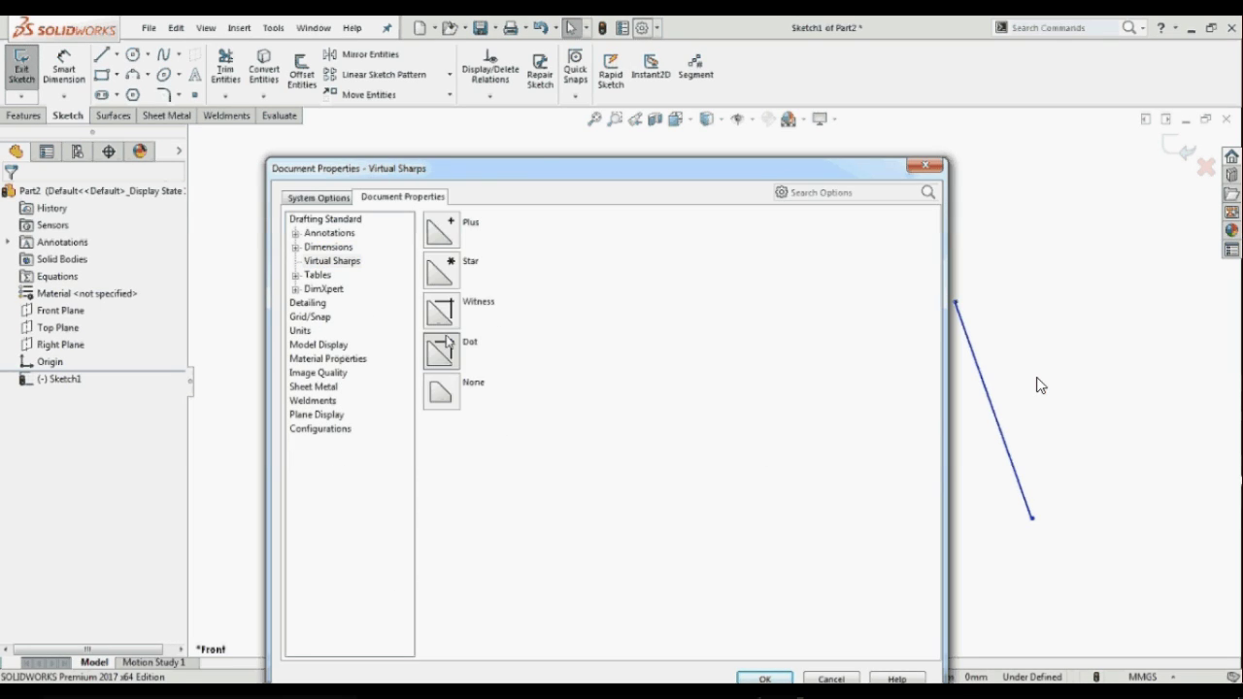
{"action": "left_click", "coordinate": [440, 271]}
{"action": "left_click", "coordinate": [440, 230]}
{"action": "left_click", "coordinate": [766, 678]}
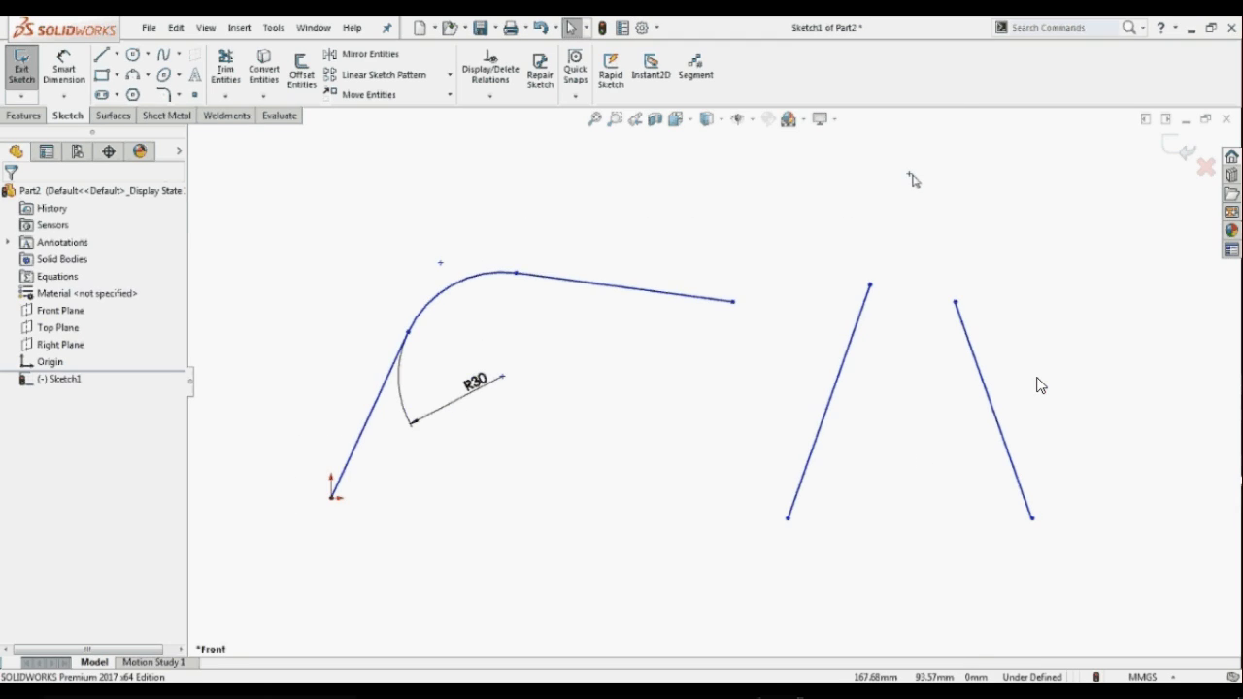
{"action": "left_click", "coordinate": [440, 262]}
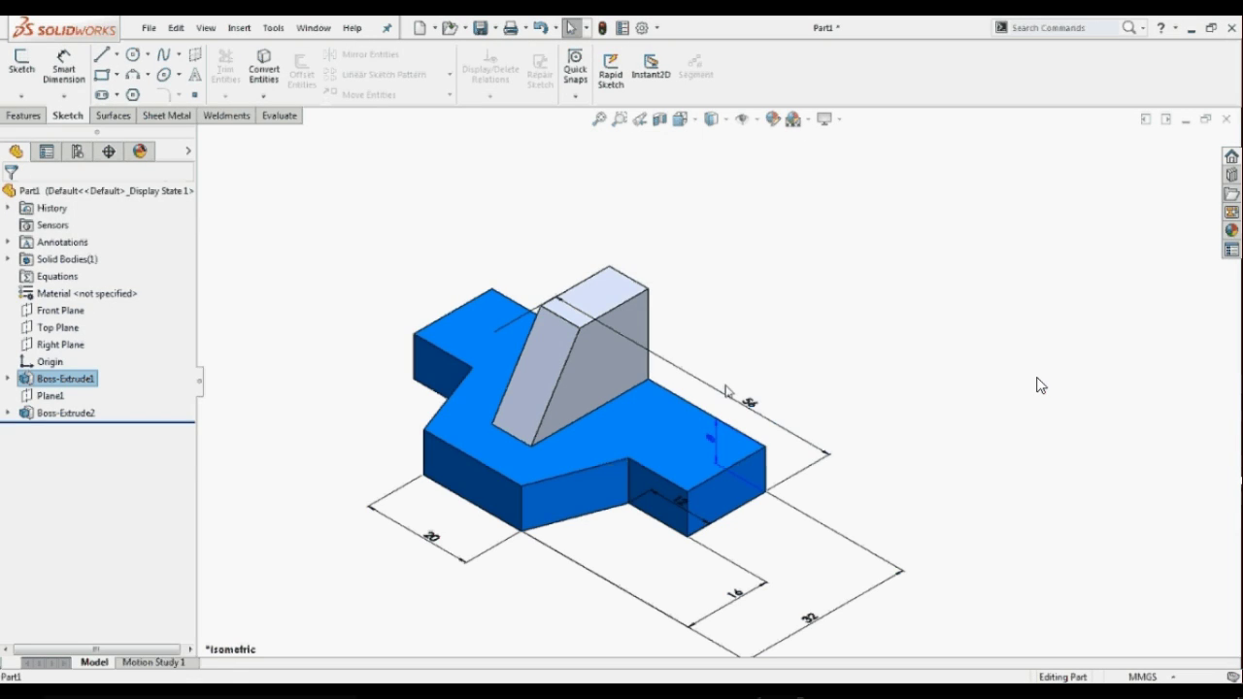
- Set the base extrusion's 56 mm length dimension to 156 mm
{"action": "double_click", "coordinate": [753, 404]}
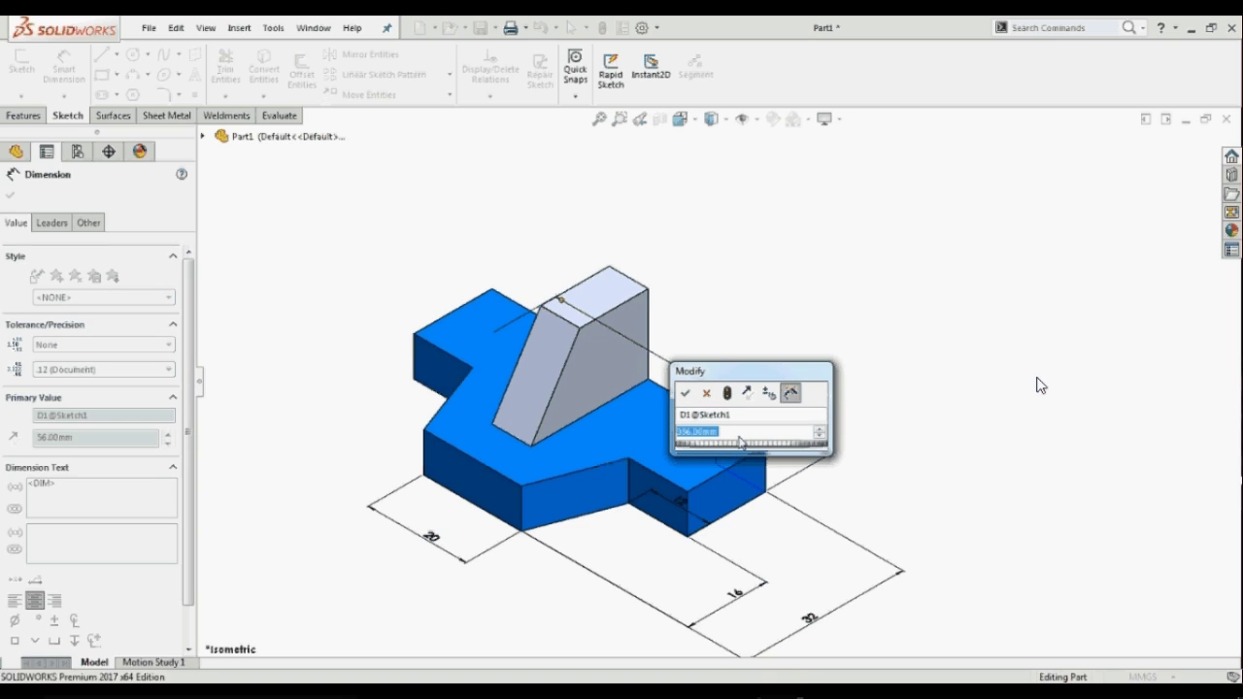
{"action": "left_click", "coordinate": [684, 392]}
{"action": "double_click", "coordinate": [725, 419]}
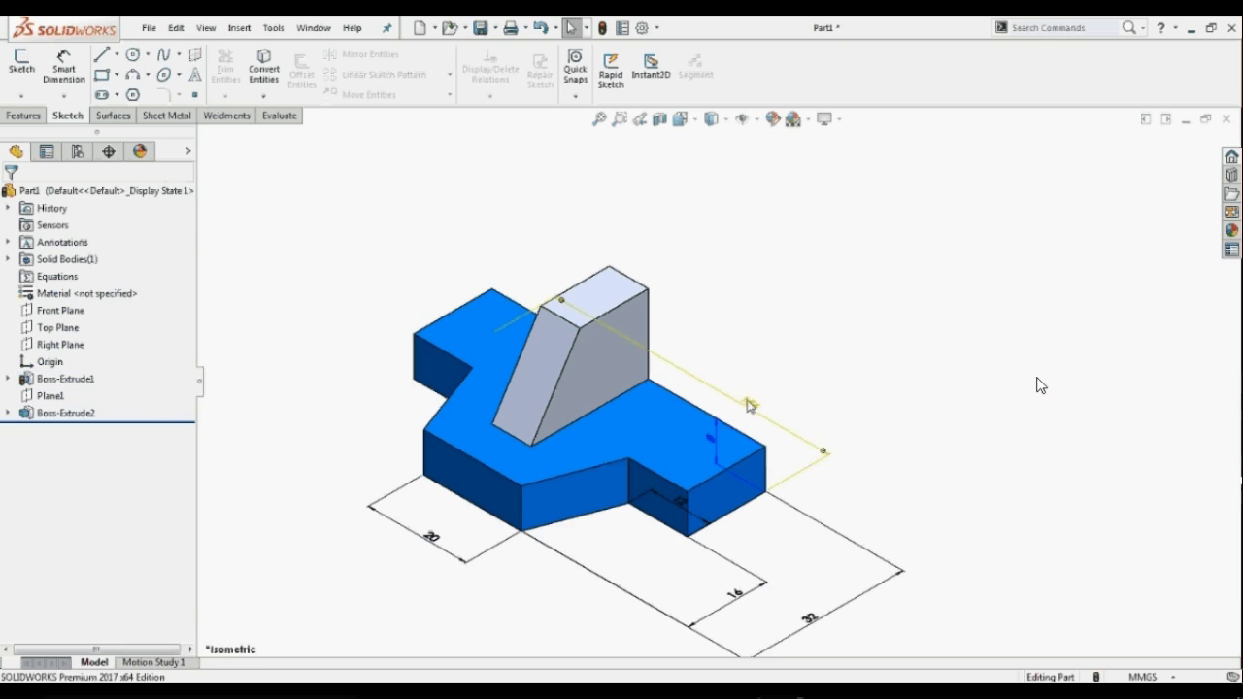
{"action": "left_click", "coordinate": [749, 405]}
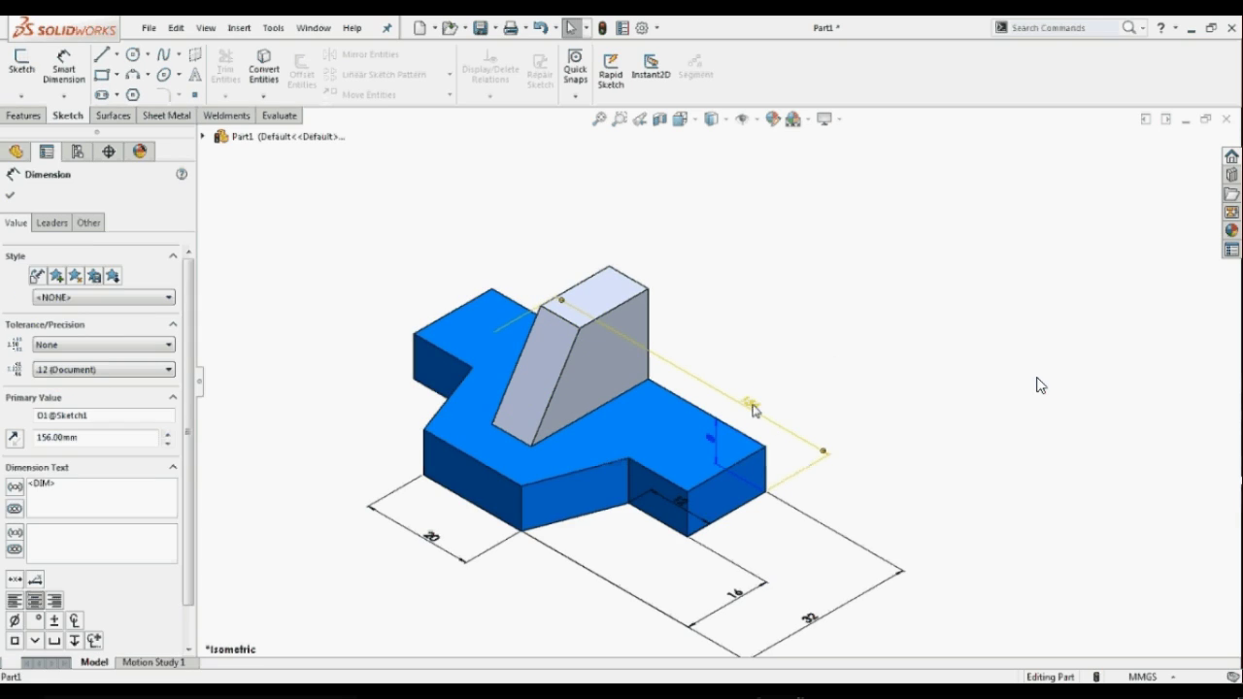
{"action": "left_click", "coordinate": [755, 411]}
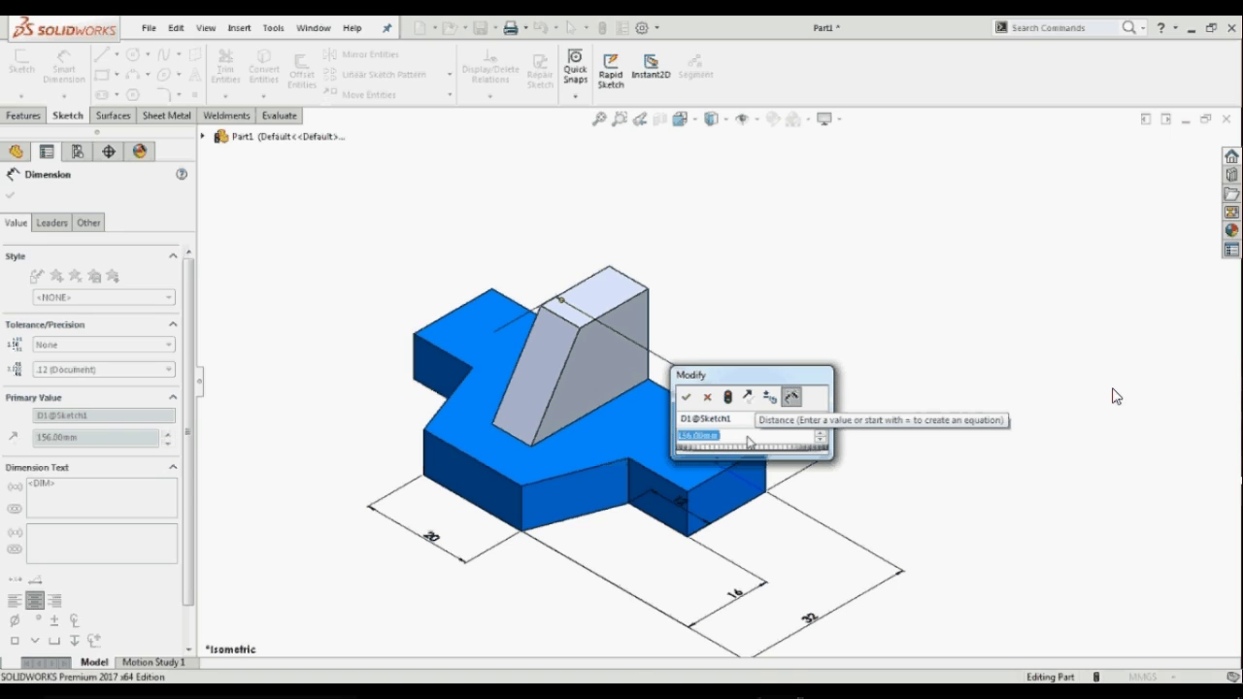
{"action": "left_click", "coordinate": [686, 397]}
{"action": "left_click", "coordinate": [889, 446]}
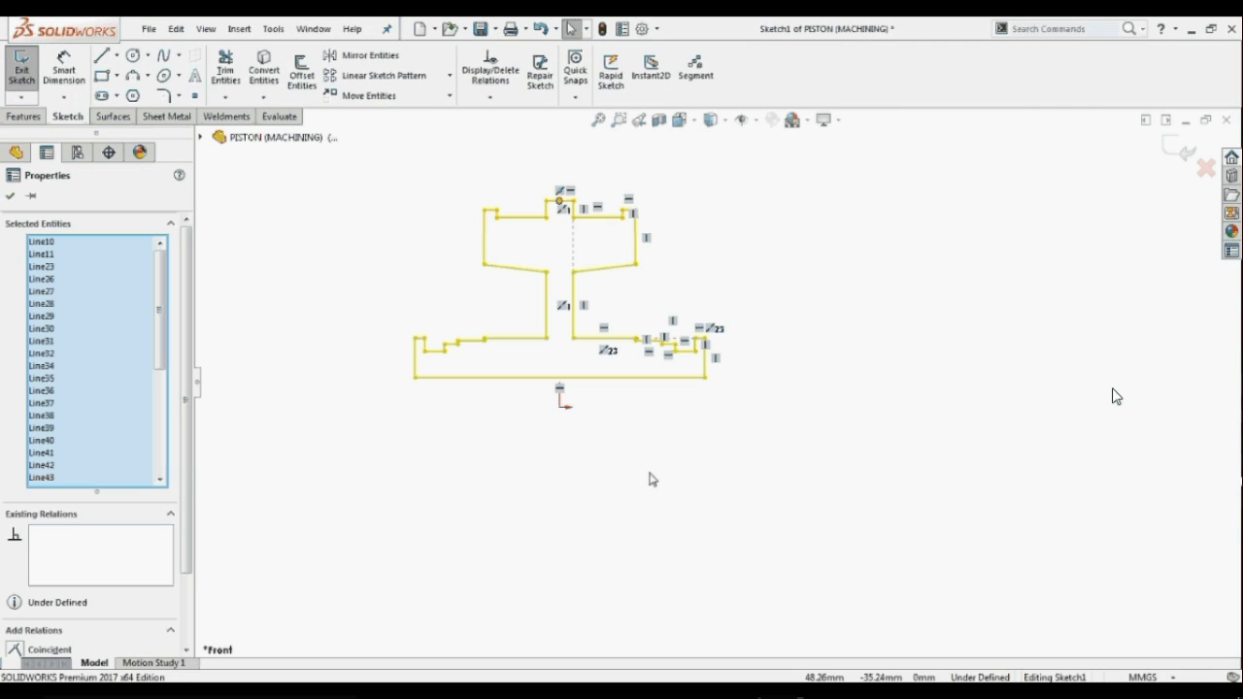
- Move the whole selected piston profile sideways to the right of the origin
{"action": "left_click_drag", "start_coordinate": [603, 386], "coordinate": [960, 389], "text": "shift"}
{"action": "left_click", "coordinate": [965, 527]}
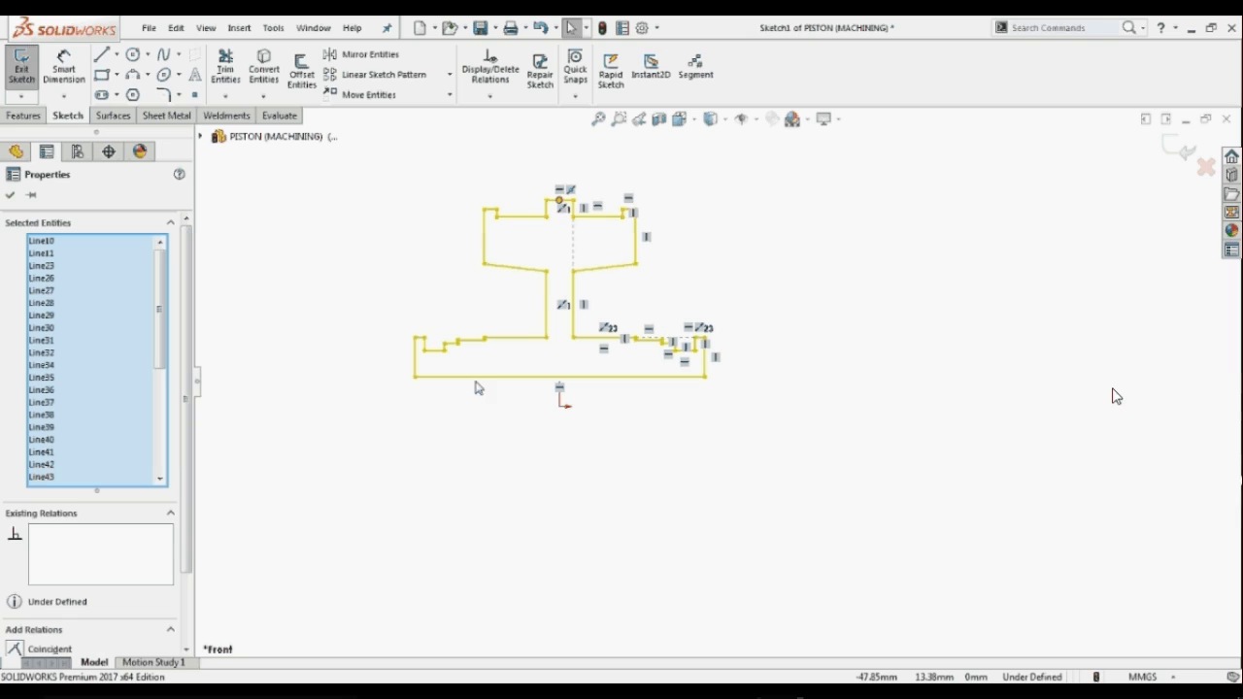
{"action": "left_click_drag", "start_coordinate": [477, 380], "coordinate": [823, 383], "text": "ctrl"}
{"action": "left_click", "coordinate": [783, 482]}
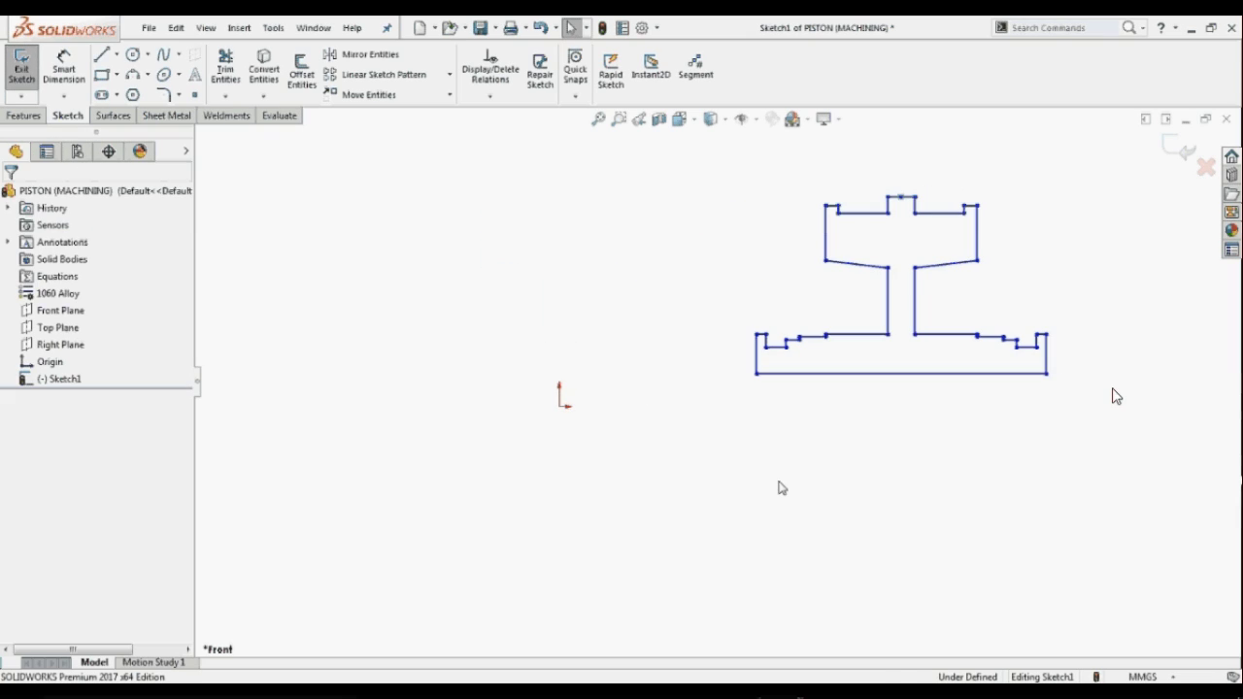
{"action": "scroll", "coordinate": [707, 424], "scroll_direction": "up", "scroll_amount": 1}
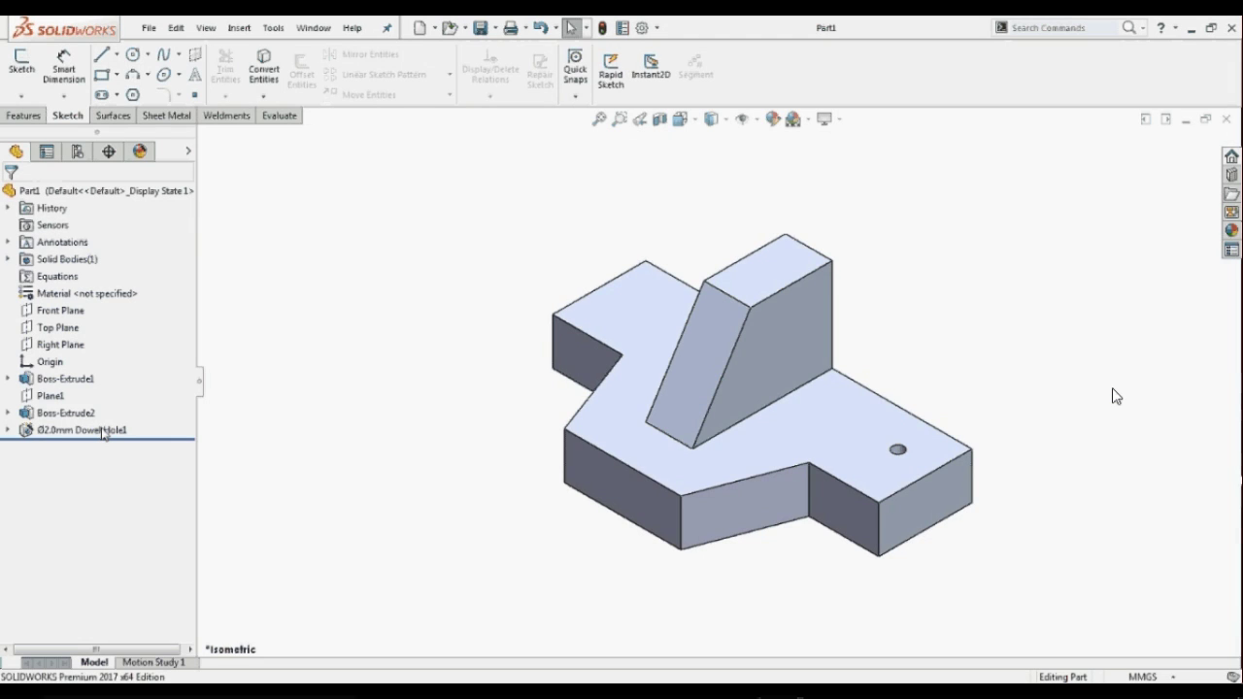
- Open the dowel hole's position sketch for editing and exit the sketch
{"action": "left_click", "coordinate": [78, 429]}
{"action": "left_click", "coordinate": [8, 429]}
{"action": "left_click", "coordinate": [76, 446]}
{"action": "left_click", "coordinate": [87, 404]}
{"action": "left_click", "coordinate": [1180, 147]}
- Try to move the dowel hole from the base onto the top face of the upright block
{"action": "left_click", "coordinate": [888, 449]}
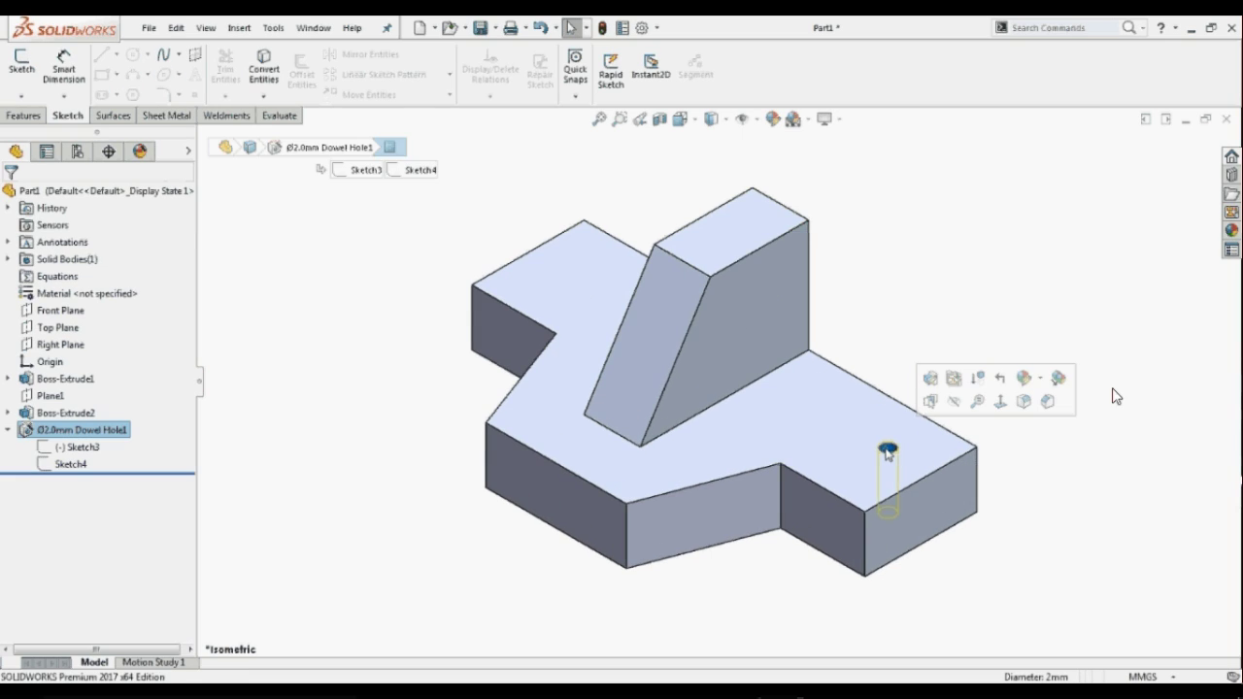
{"action": "left_click_drag", "start_coordinate": [888, 453], "coordinate": [748, 231]}
{"action": "left_click", "coordinate": [864, 334]}
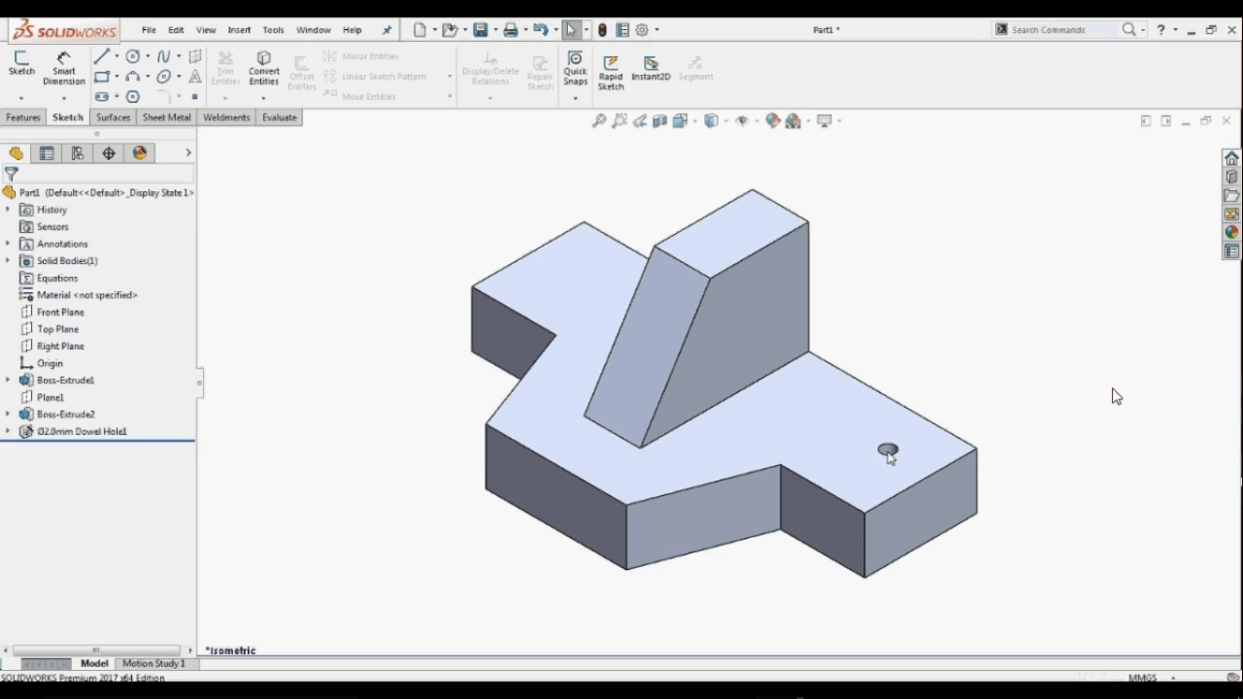
- Move the dowel hole to the base's opposite arm, behind the upright block, and check its point in the position sketch
{"action": "left_click", "coordinate": [888, 453]}
{"action": "left_click_drag", "start_coordinate": [888, 453], "coordinate": [580, 264], "text": "ctrl"}
{"action": "left_click", "coordinate": [10, 434]}
{"action": "left_click", "coordinate": [79, 452]}
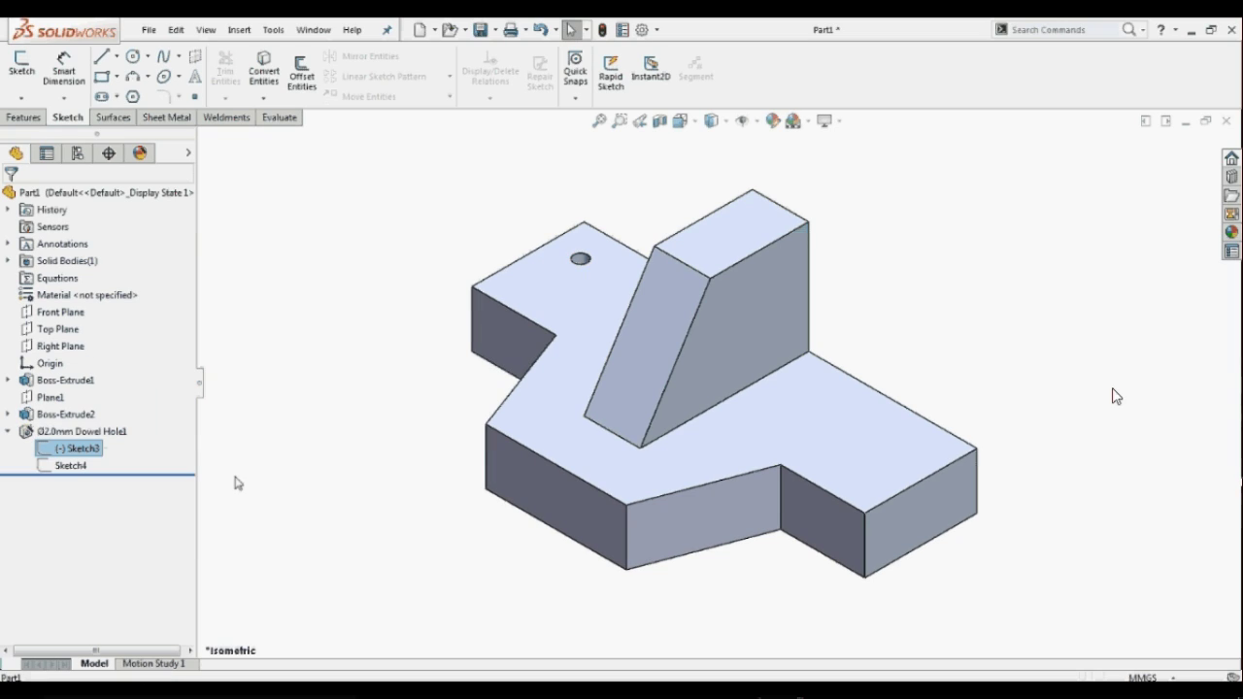
{"action": "right_click", "coordinate": [77, 451]}
{"action": "left_click", "coordinate": [86, 405]}
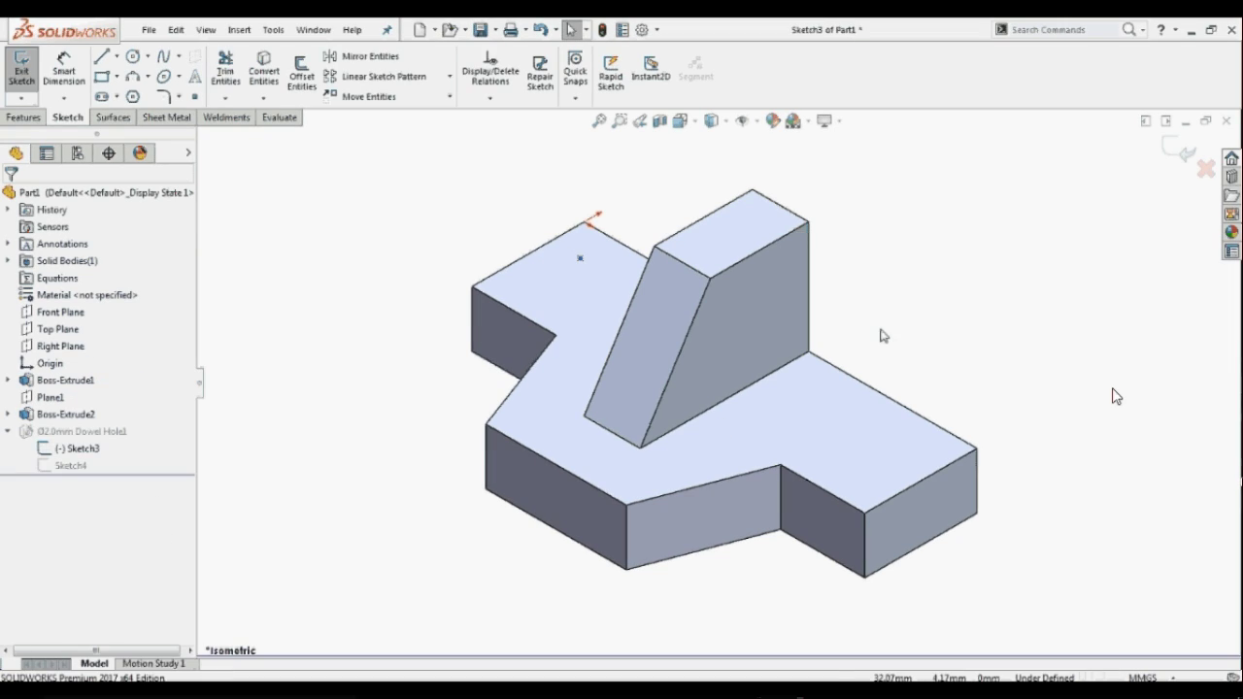
{"action": "left_click", "coordinate": [1179, 148]}
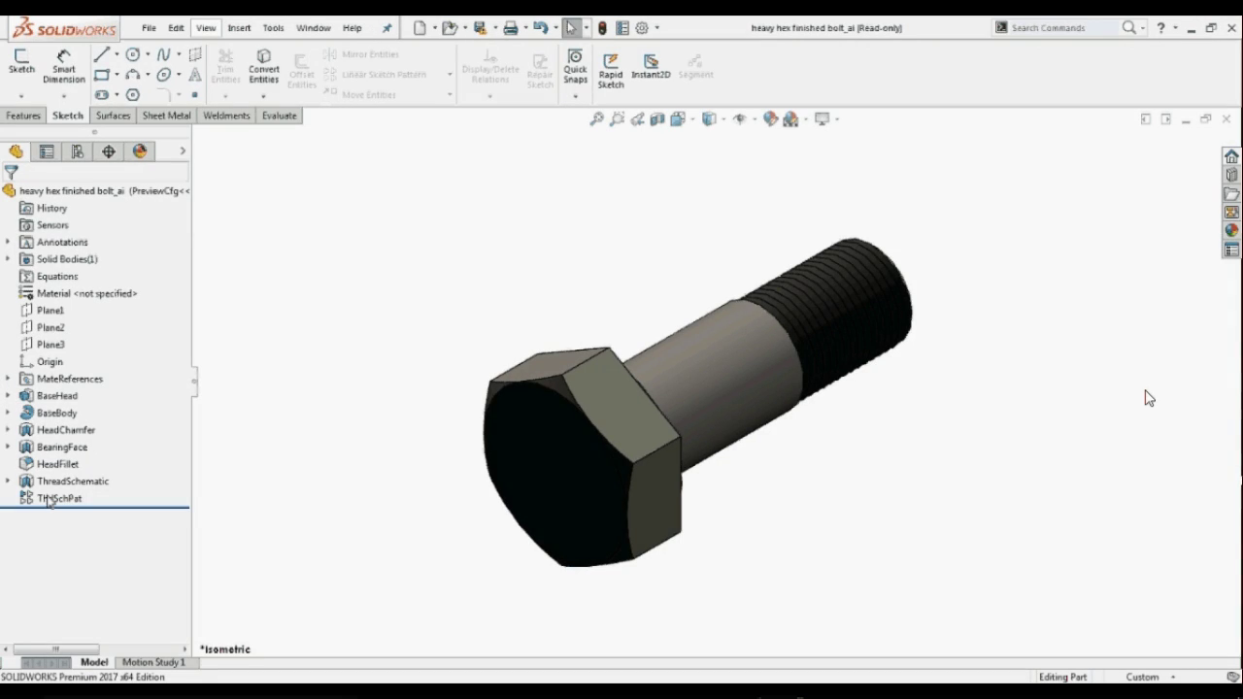
- Open the bolt's ThdSchPat pattern for editing, toggle the flyout feature tree and close the pattern
{"action": "left_click", "coordinate": [46, 497]}
{"action": "left_click", "coordinate": [60, 449]}
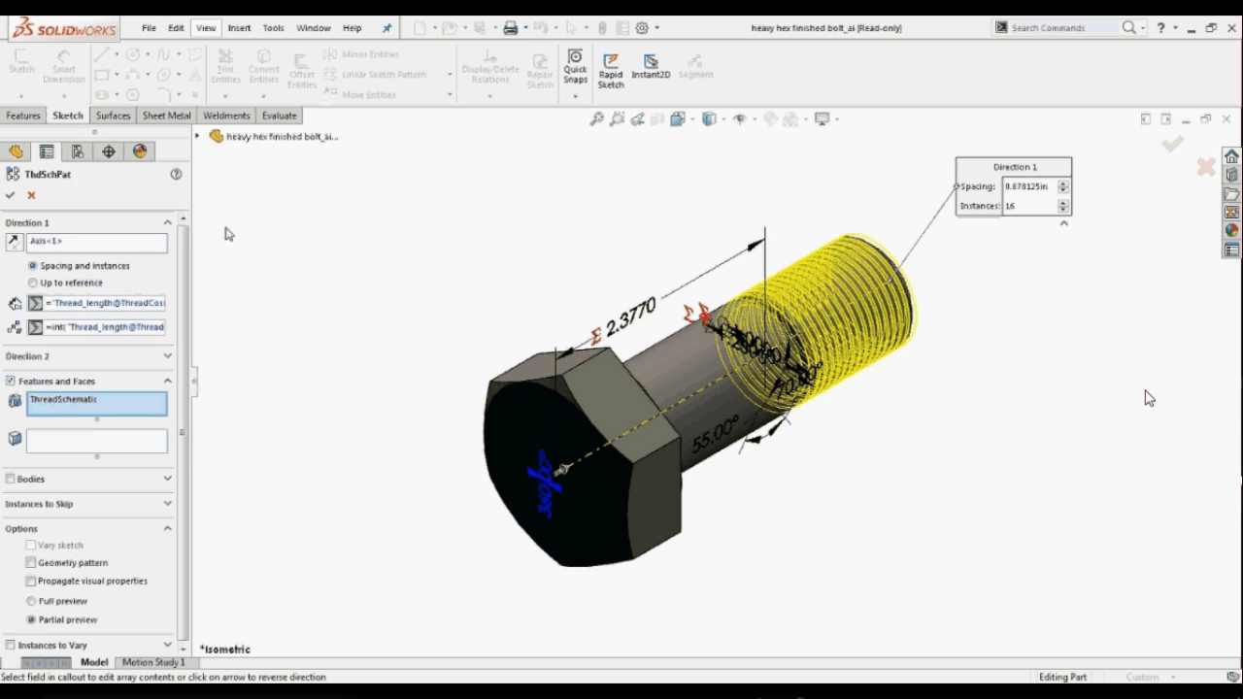
{"action": "left_click", "coordinate": [198, 140]}
{"action": "left_click", "coordinate": [344, 497]}
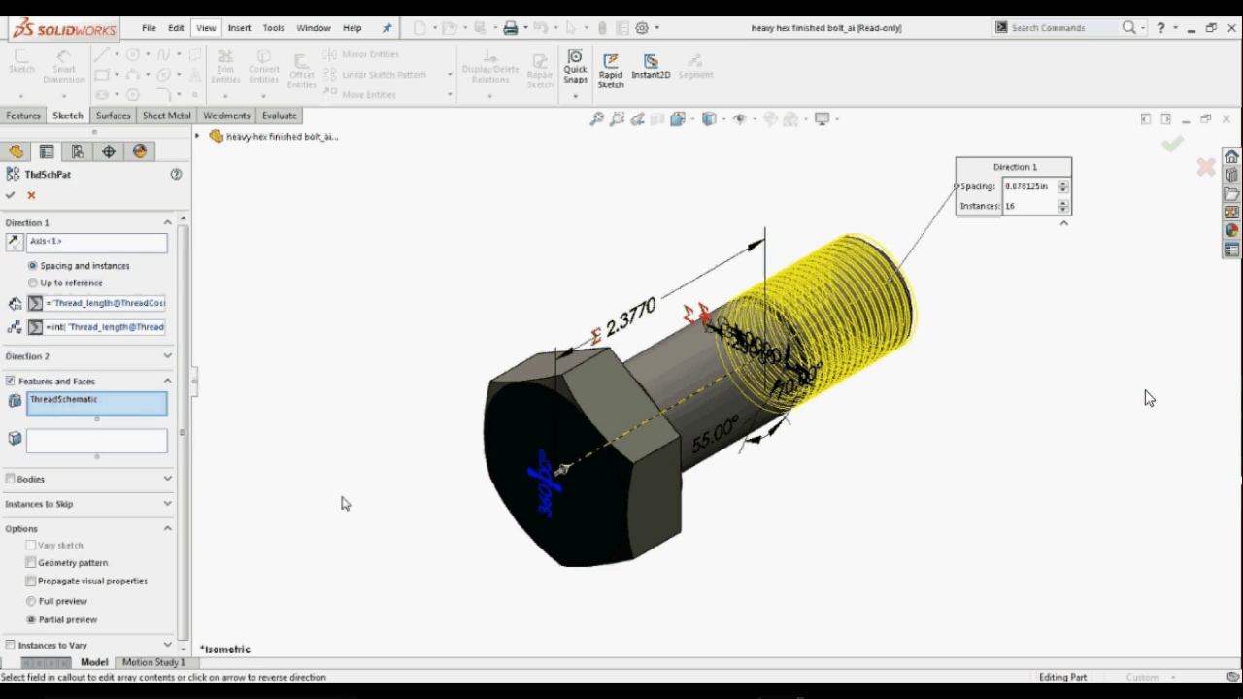
{"action": "left_click", "coordinate": [199, 139]}
{"action": "left_click", "coordinate": [199, 140]}
{"action": "left_click", "coordinate": [9, 195]}
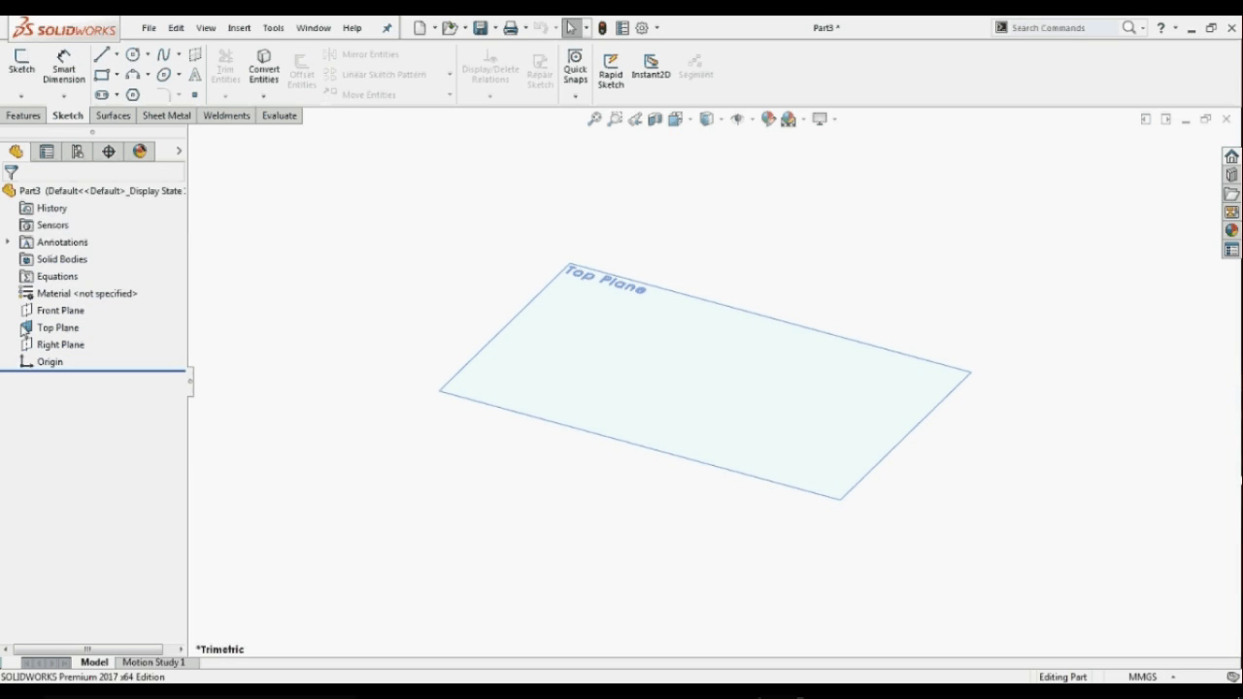
- Create a reference plane offset about 87 mm above the Top Plane
{"action": "left_click", "coordinate": [49, 335]}
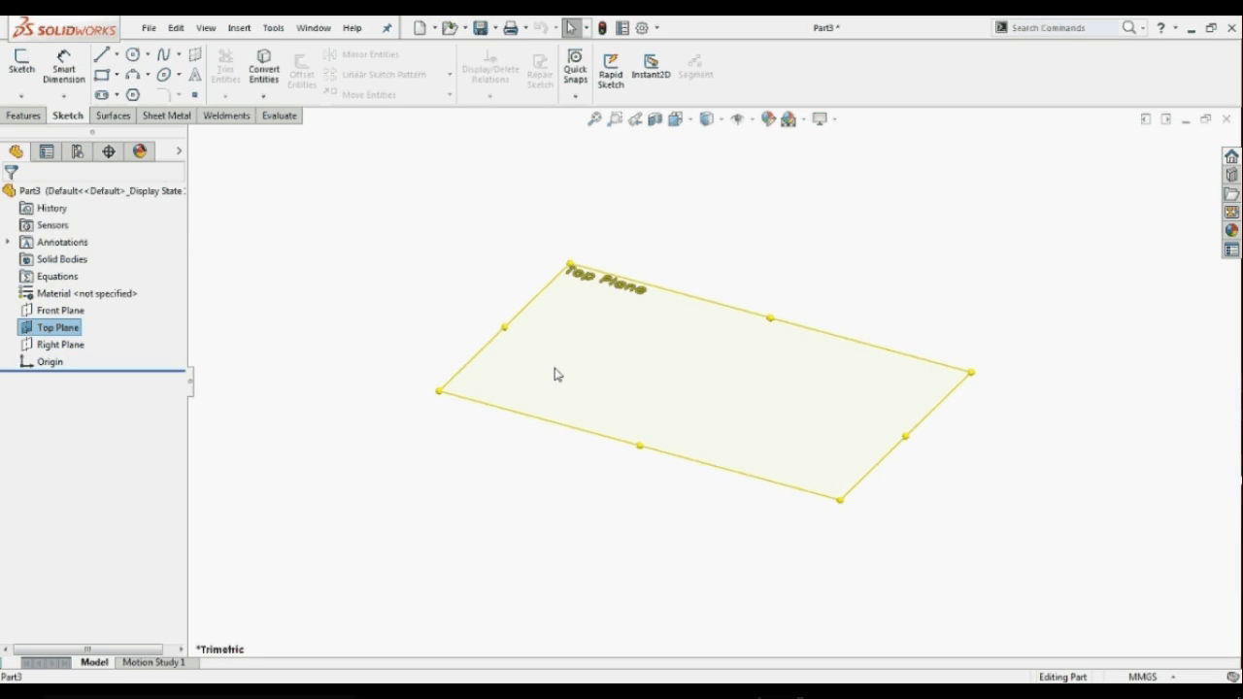
{"action": "left_click_drag", "start_coordinate": [843, 506], "coordinate": [824, 314], "text": "ctrl"}
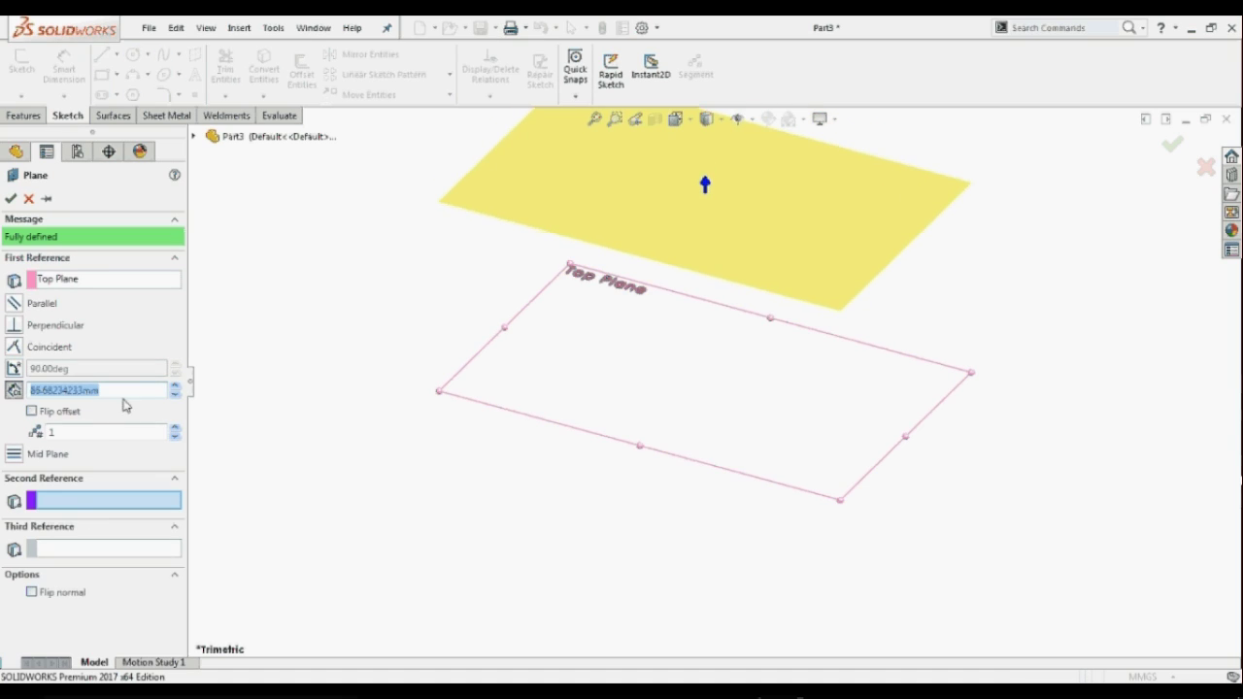
{"action": "left_click", "coordinate": [58, 390]}
{"action": "left_click", "coordinate": [10, 198]}
- Create a second reference plane offset about 87 mm above Plane1
{"action": "scroll", "coordinate": [588, 504], "scroll_direction": "up", "scroll_amount": 5}
{"action": "scroll", "coordinate": [779, 202], "scroll_direction": "down", "scroll_amount": 1}
{"action": "scroll", "coordinate": [767, 206], "scroll_direction": "down", "scroll_amount": 2}
{"action": "left_click", "coordinate": [786, 420]}
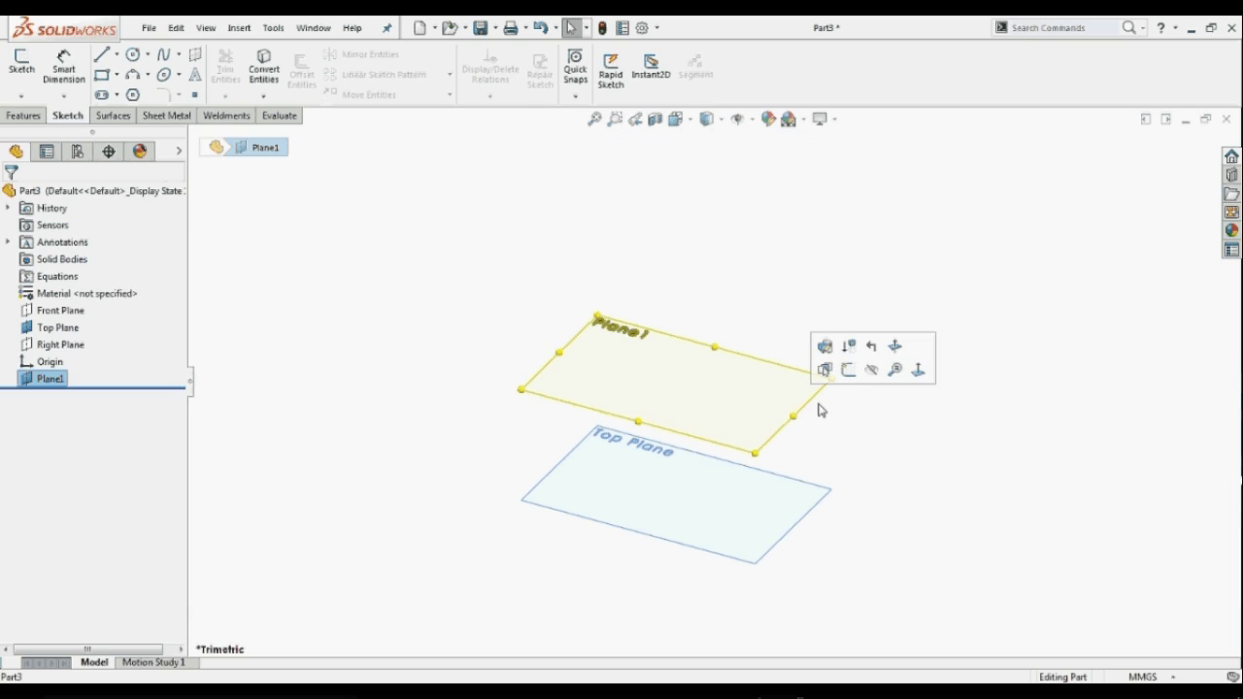
{"action": "left_click_drag", "start_coordinate": [796, 424], "coordinate": [789, 314], "text": "ctrl"}
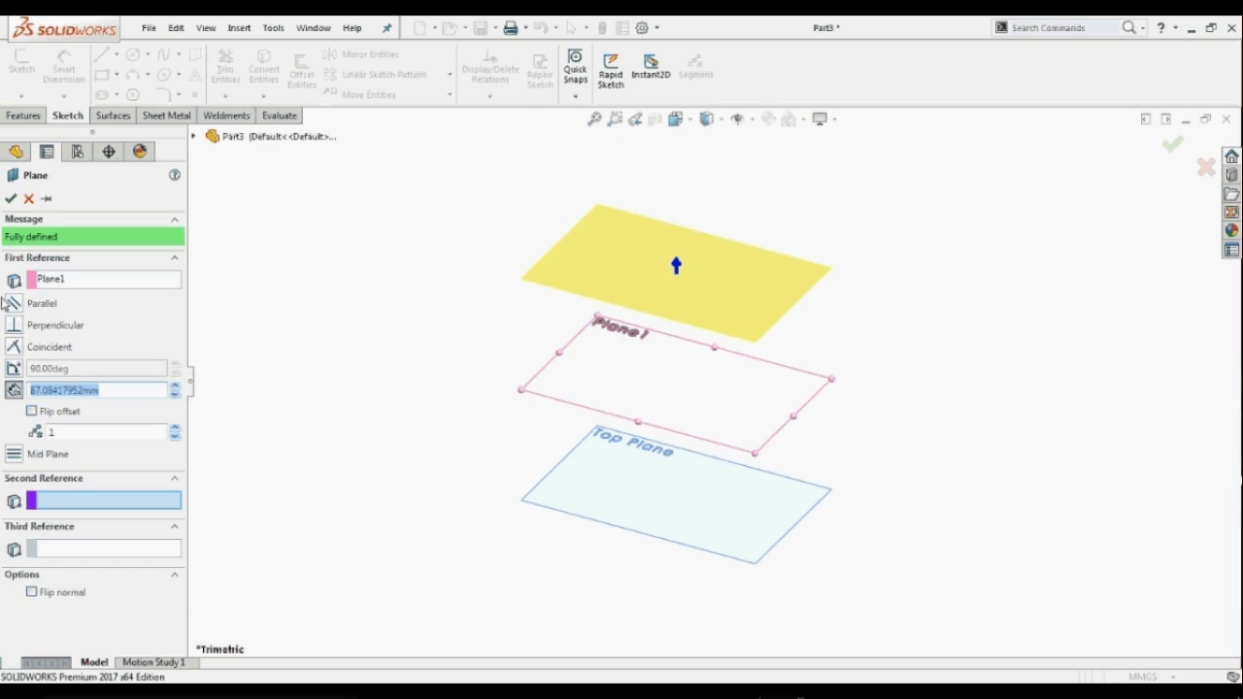
{"action": "left_click", "coordinate": [11, 198]}
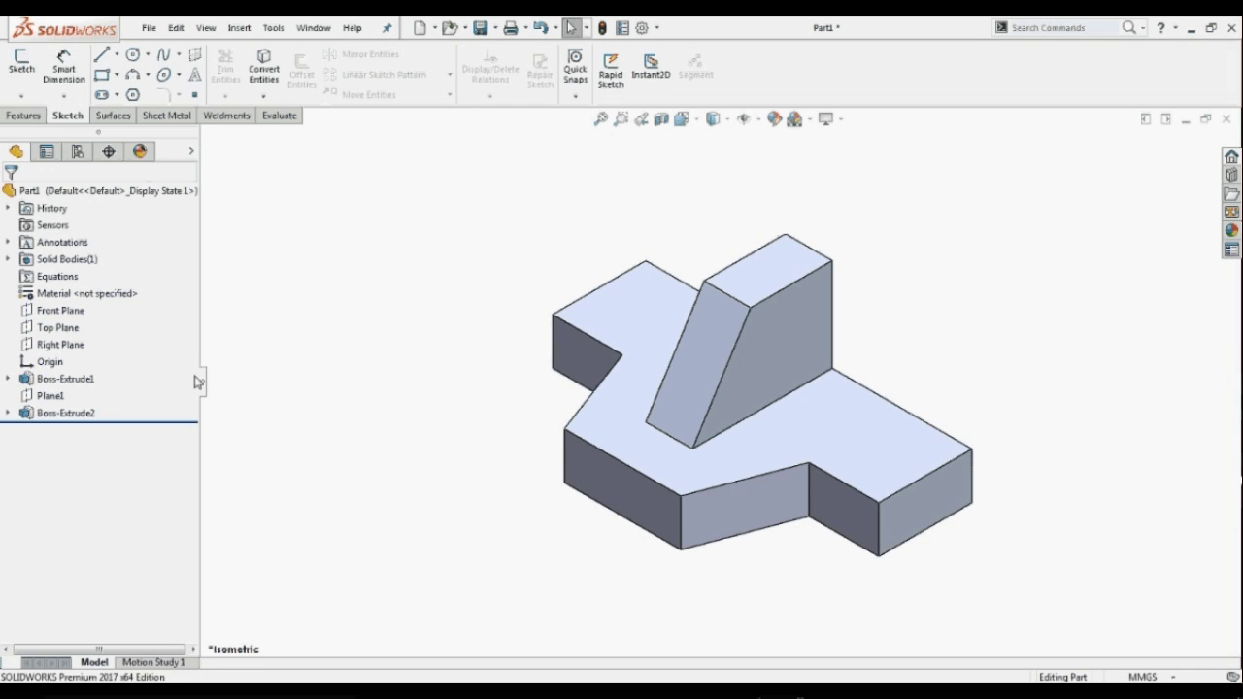
- Use Select Other on the upright block's sloped face, temporarily hide the base's top and side faces, and close the selection list
{"action": "left_click", "coordinate": [700, 360]}
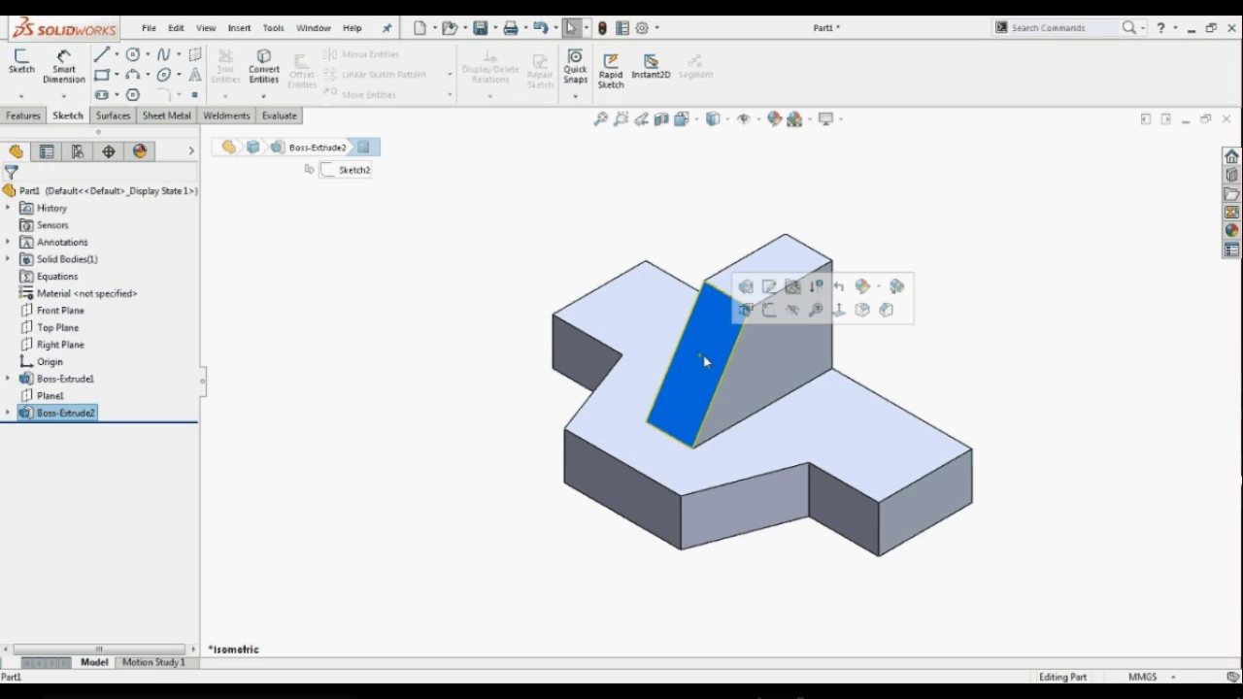
{"action": "left_click", "coordinate": [744, 316]}
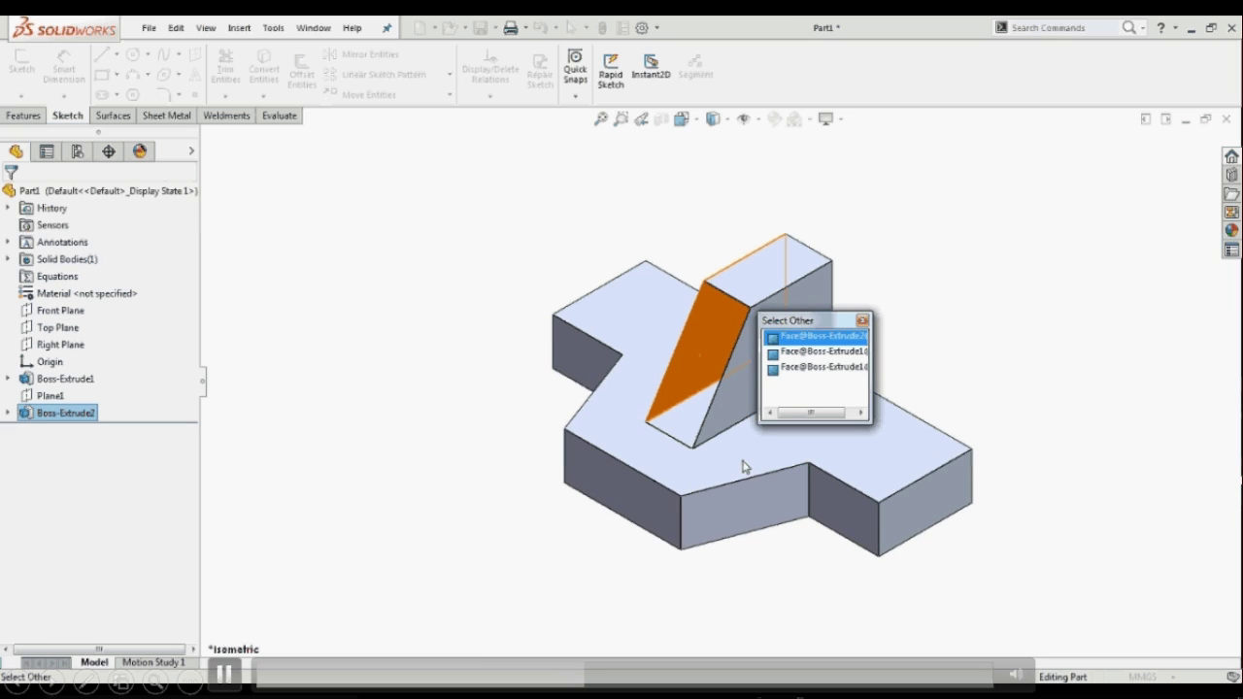
{"action": "right_click", "coordinate": [643, 457]}
{"action": "right_click", "coordinate": [654, 499]}
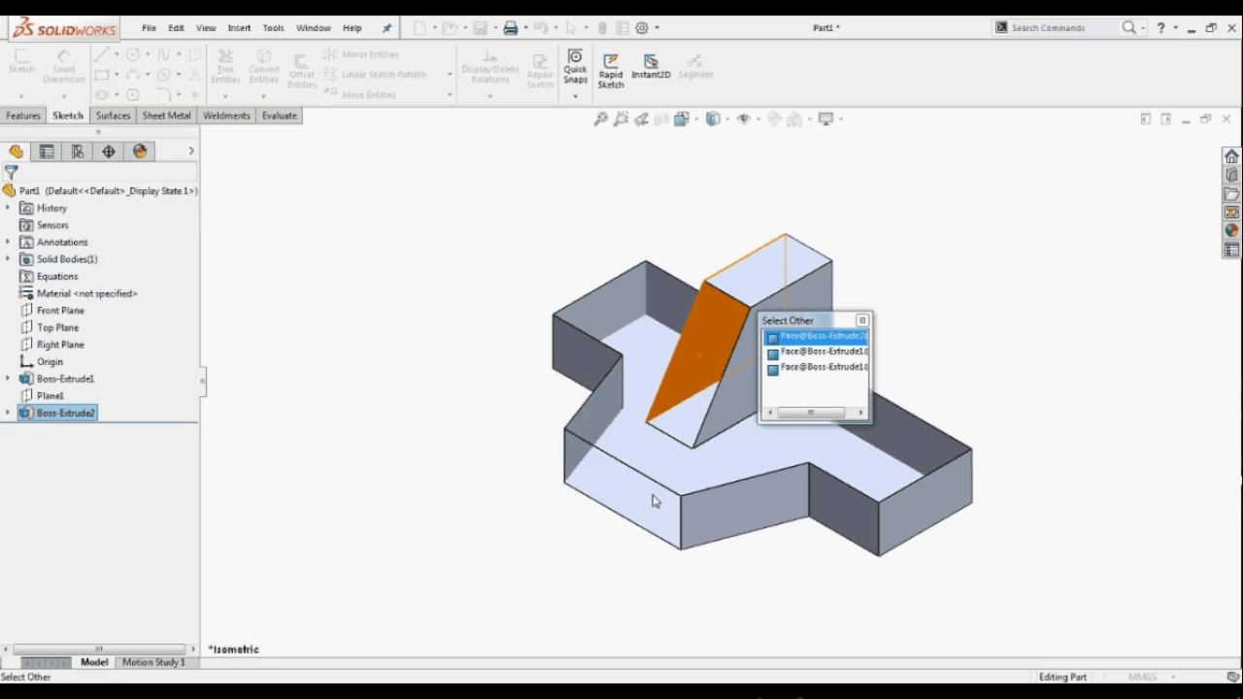
{"action": "right_click", "coordinate": [740, 511]}
{"action": "right_click", "coordinate": [933, 456]}
{"action": "right_click", "coordinate": [948, 508]}
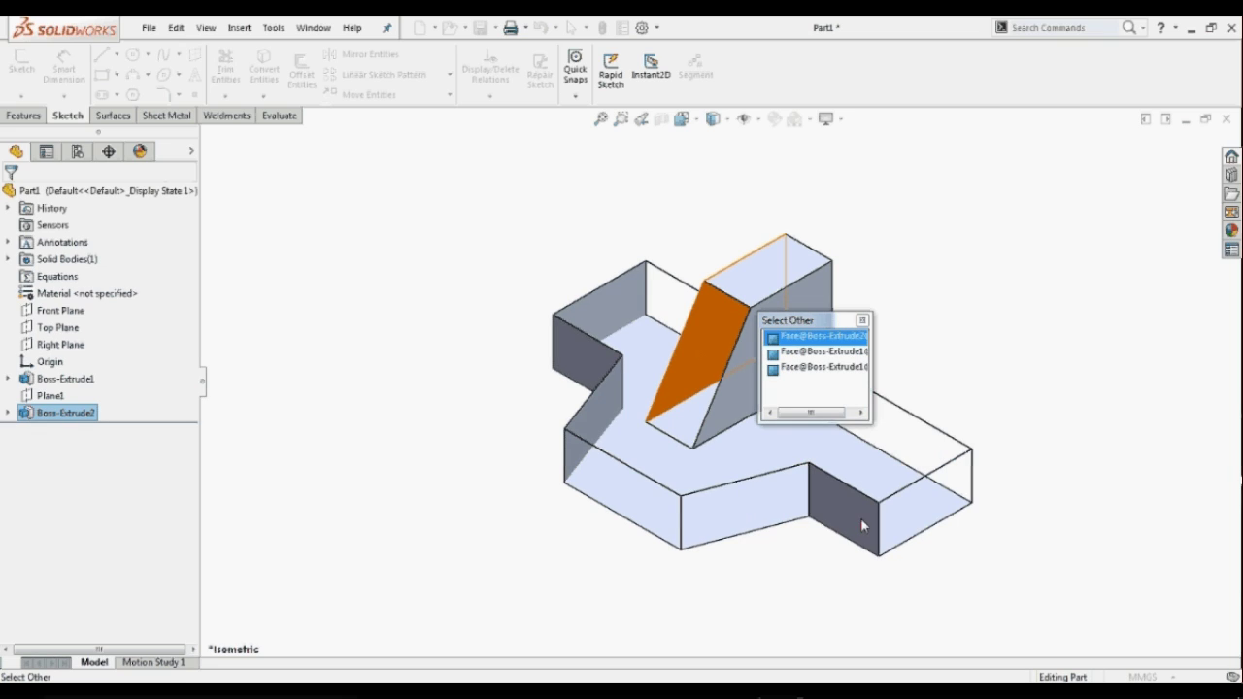
{"action": "right_click", "coordinate": [860, 517]}
{"action": "right_click", "coordinate": [594, 313]}
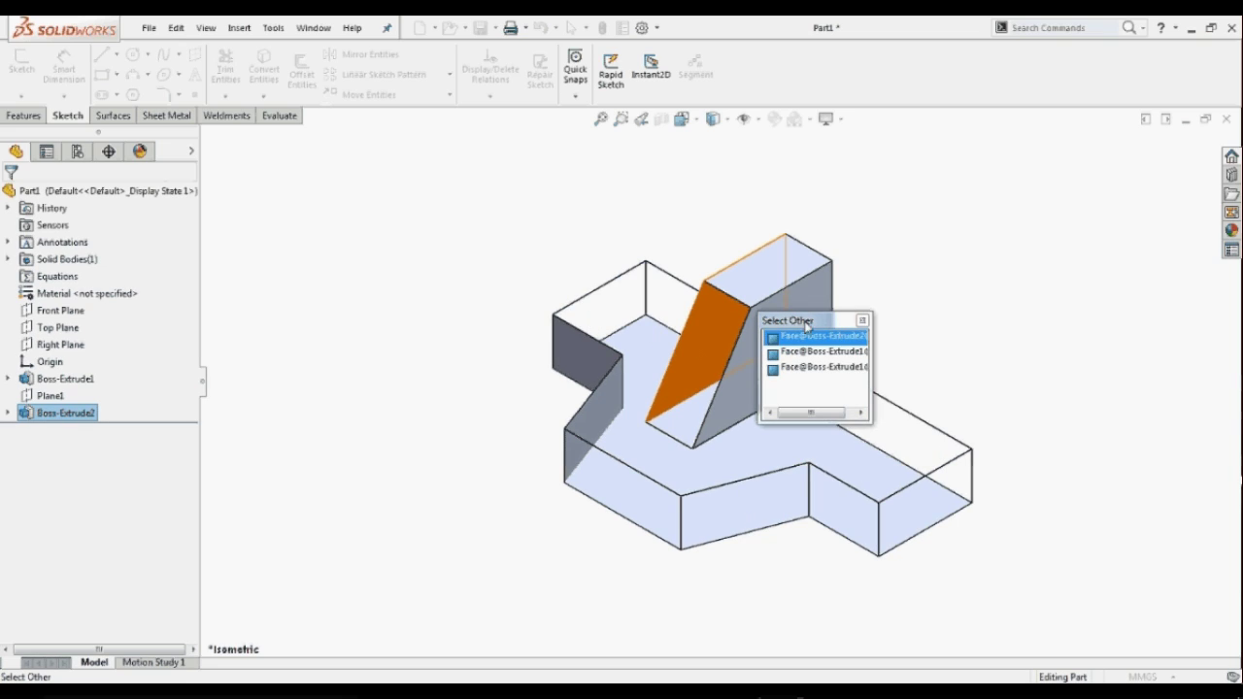
{"action": "left_click", "coordinate": [861, 321]}
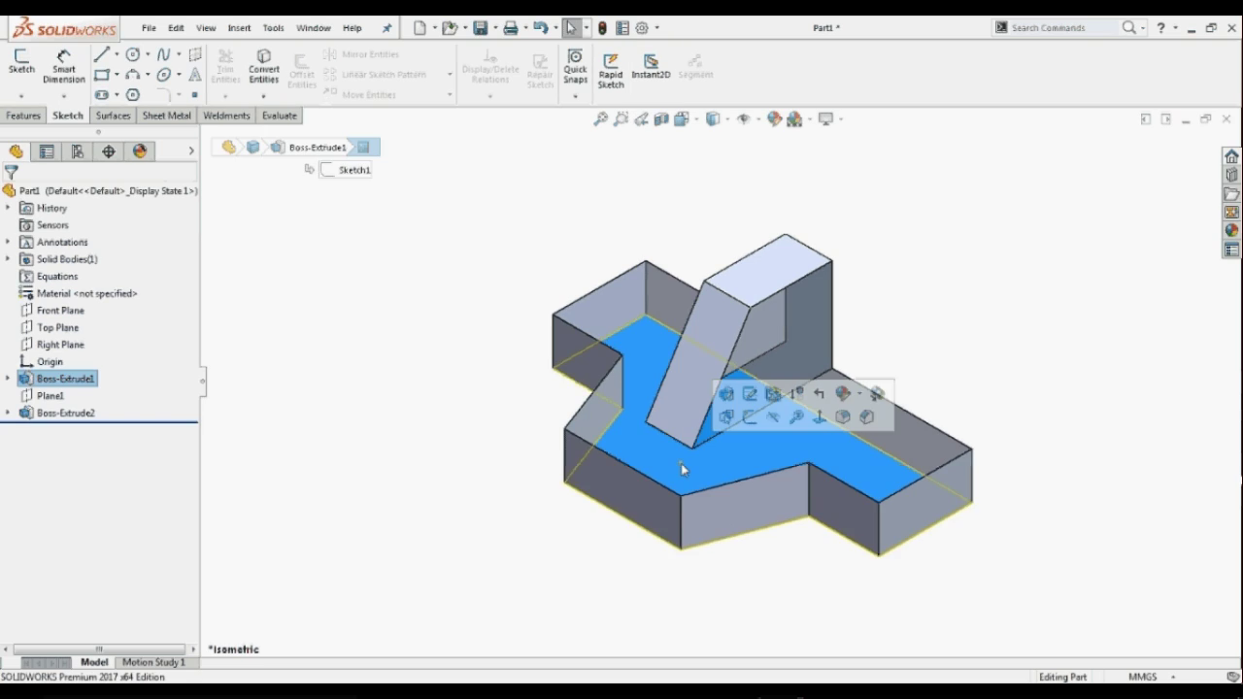
- Select hidden faces through the transparent ones and review the Enable selection through transparency option in the system's selection settings
{"action": "left_click", "coordinate": [781, 336]}
{"action": "left_click", "coordinate": [995, 388]}
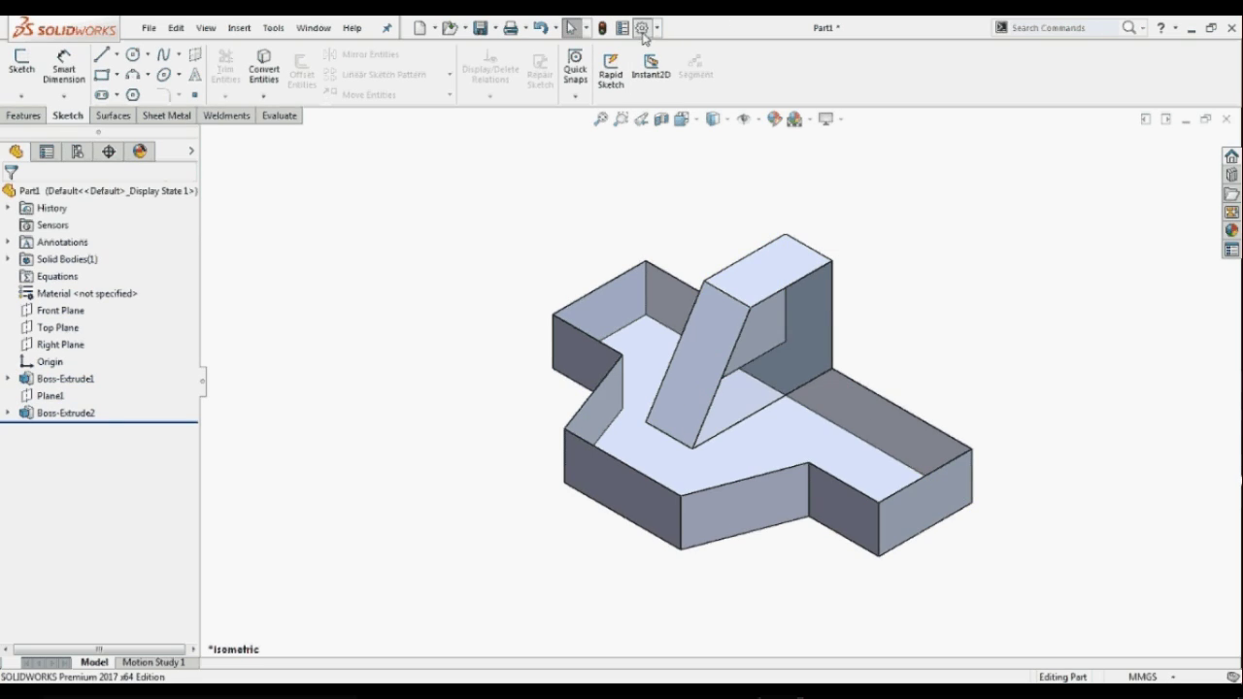
{"action": "left_click", "coordinate": [640, 27]}
{"action": "left_click", "coordinate": [317, 253]}
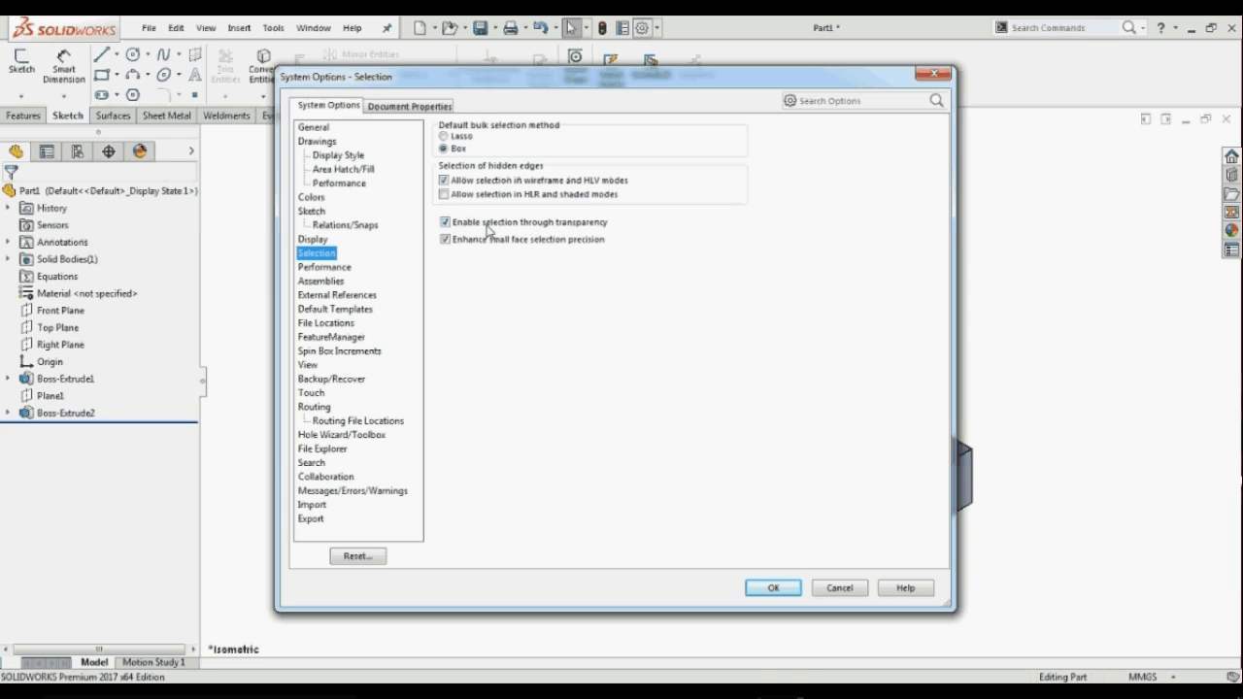
{"action": "left_click", "coordinate": [772, 587]}
{"action": "left_click", "coordinate": [771, 429]}
{"action": "left_click", "coordinate": [972, 390]}
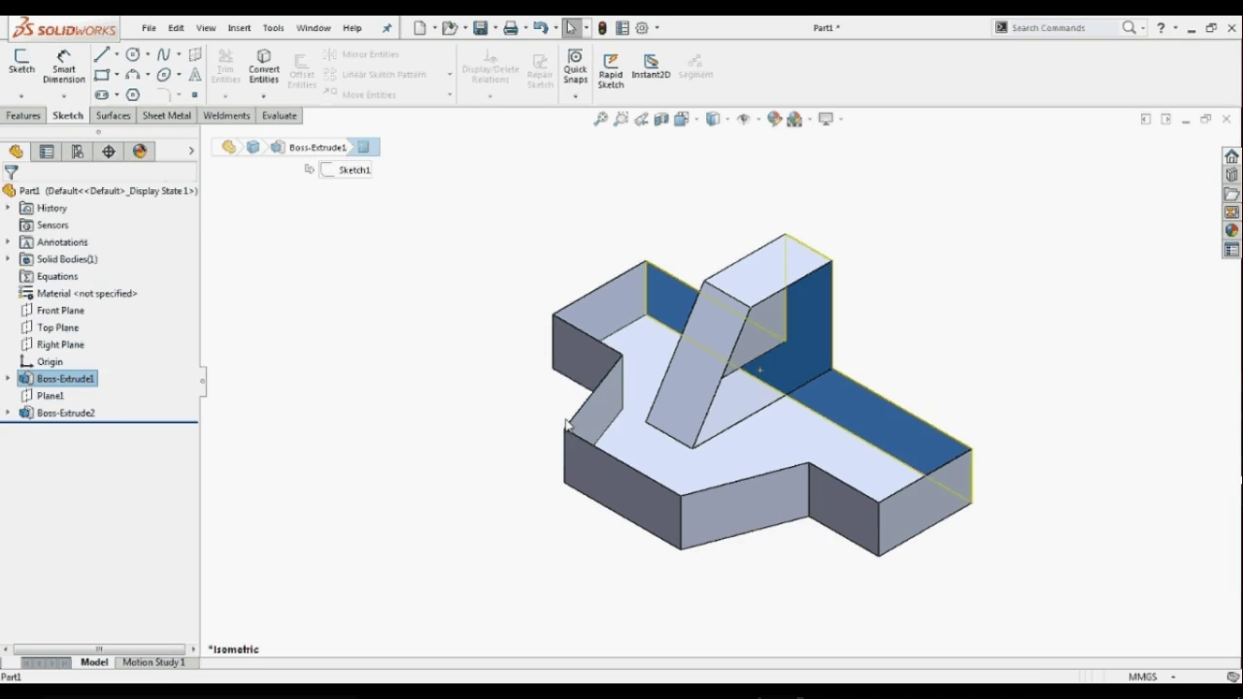
- Make the base's bottom face transparent by selecting it through the transparent top face
{"action": "left_click", "coordinate": [786, 444]}
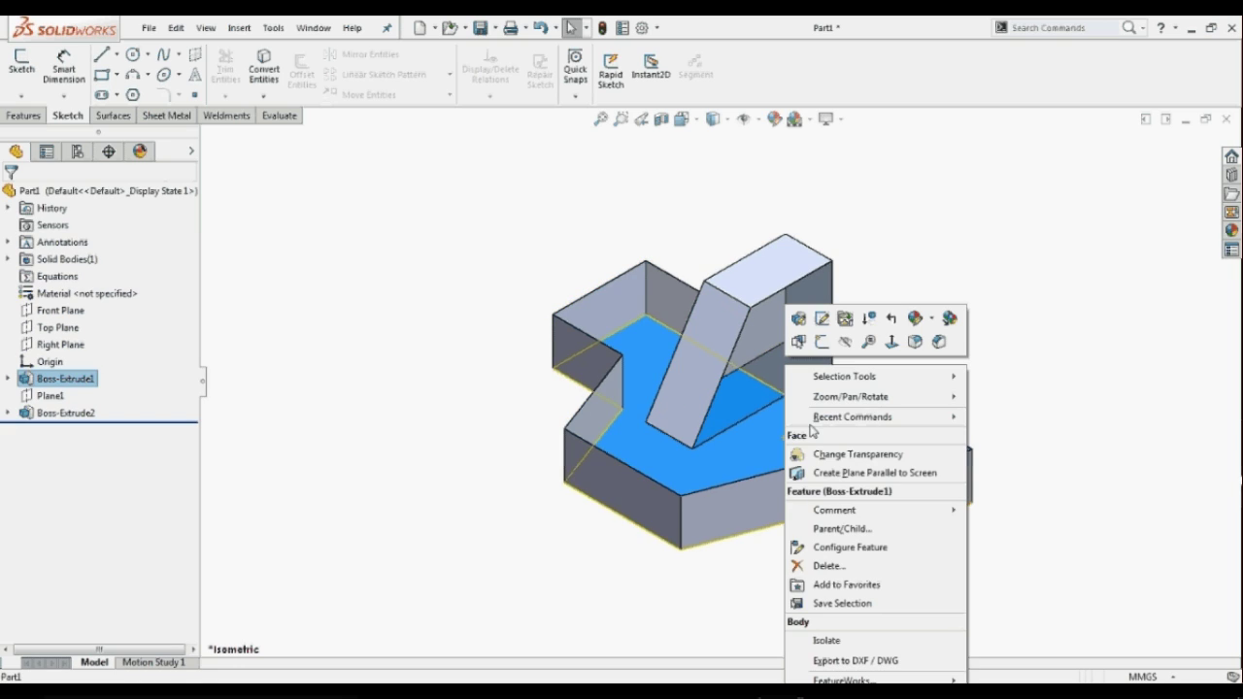
{"action": "left_click", "coordinate": [825, 454]}
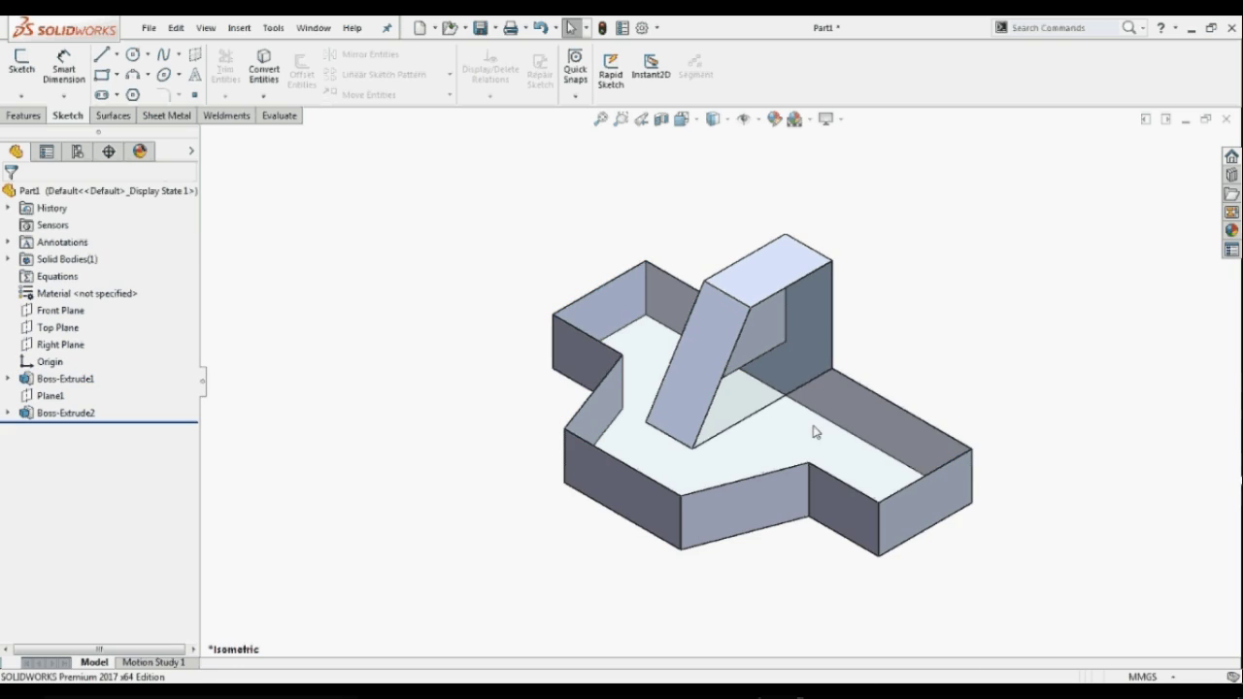
{"action": "mouse_move", "coordinate": [815, 432]}
{"action": "middle_mouse_down"}
{"action": "mouse_move", "coordinate": [815, 390]}
{"action": "mouse_move", "coordinate": [814, 412]}
{"action": "middle_mouse_up"}
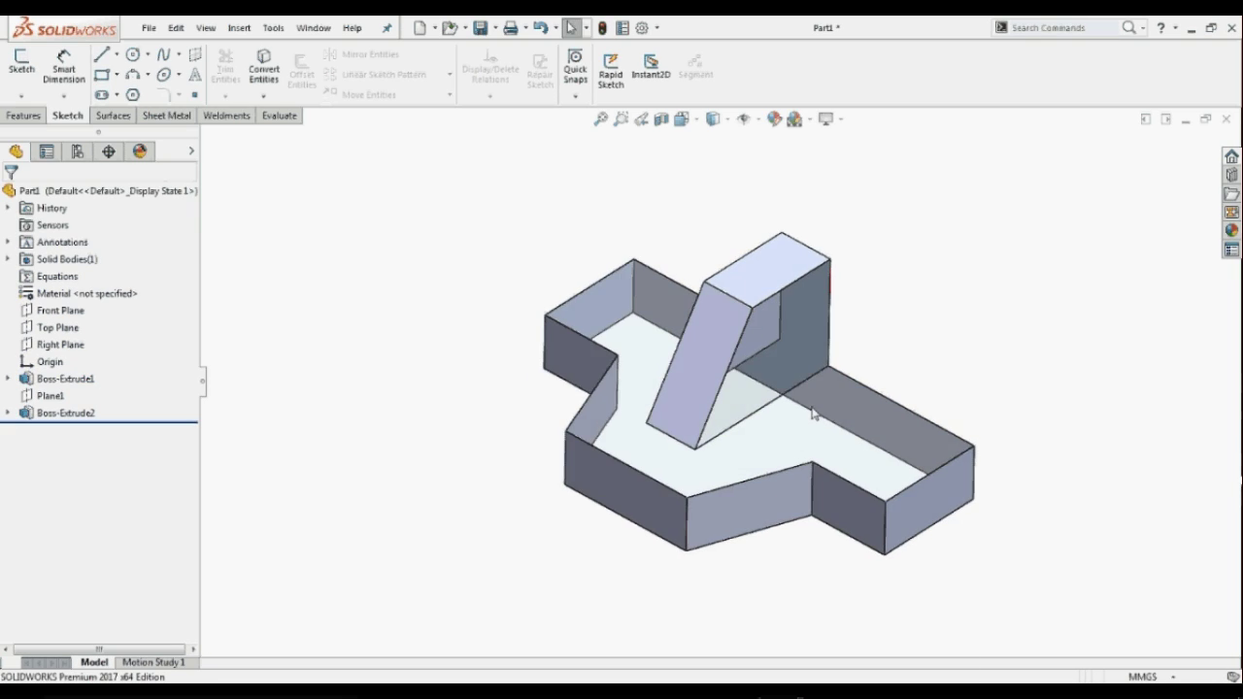
- Select the upright block's transparent side face itself and turn off its transparency
{"action": "left_click", "coordinate": [803, 335]}
{"action": "right_click", "coordinate": [802, 335]}
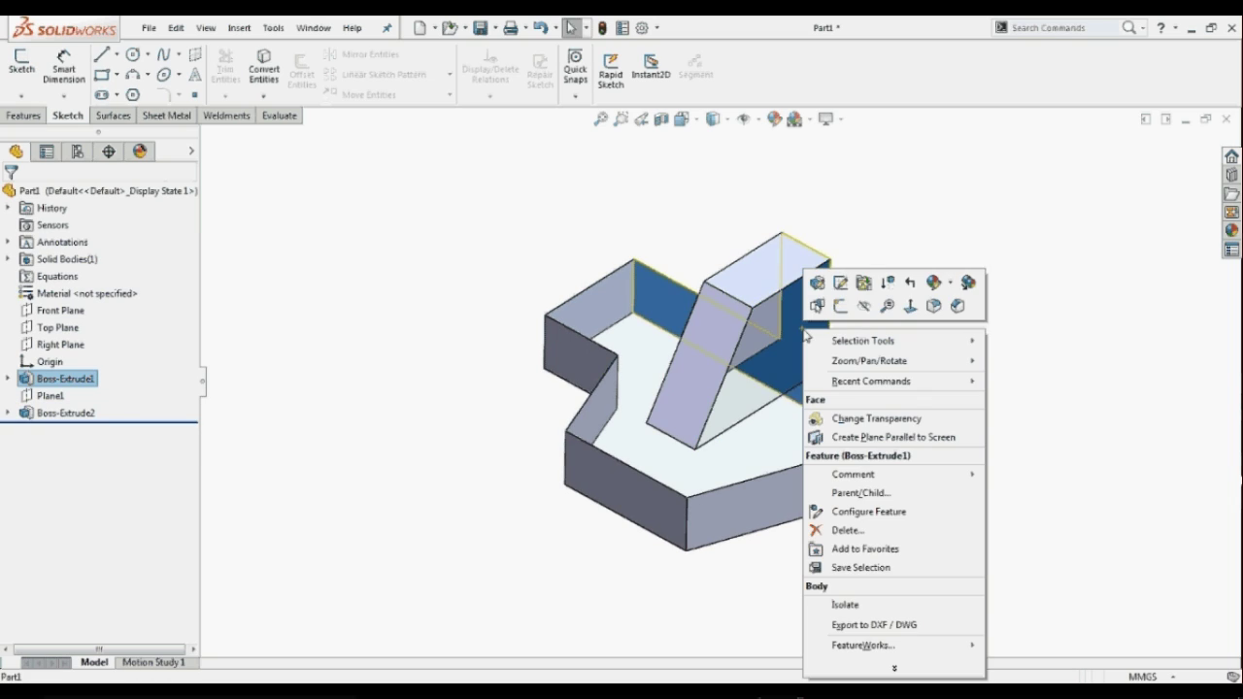
{"action": "left_click", "coordinate": [968, 231]}
{"action": "left_click", "coordinate": [802, 347]}
{"action": "right_click", "coordinate": [802, 346]}
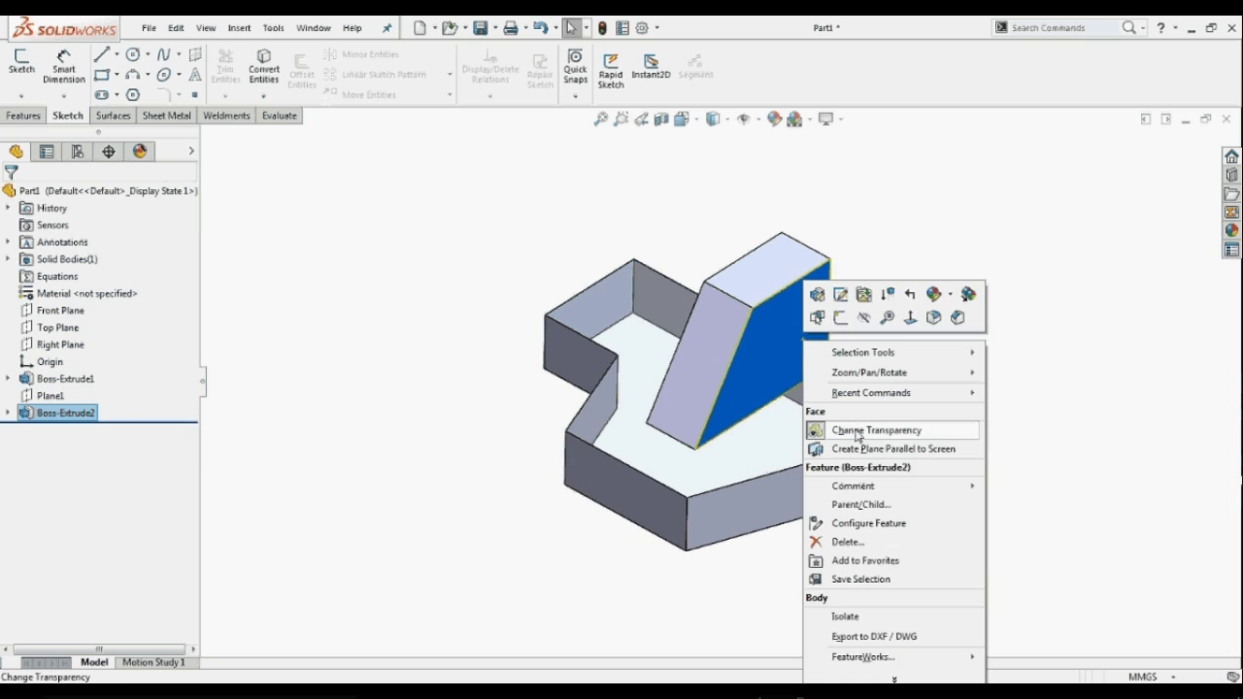
{"action": "left_click", "coordinate": [1028, 376]}
- Select the base's transparent top face itself and turn off its transparency
{"action": "left_click", "coordinate": [784, 453]}
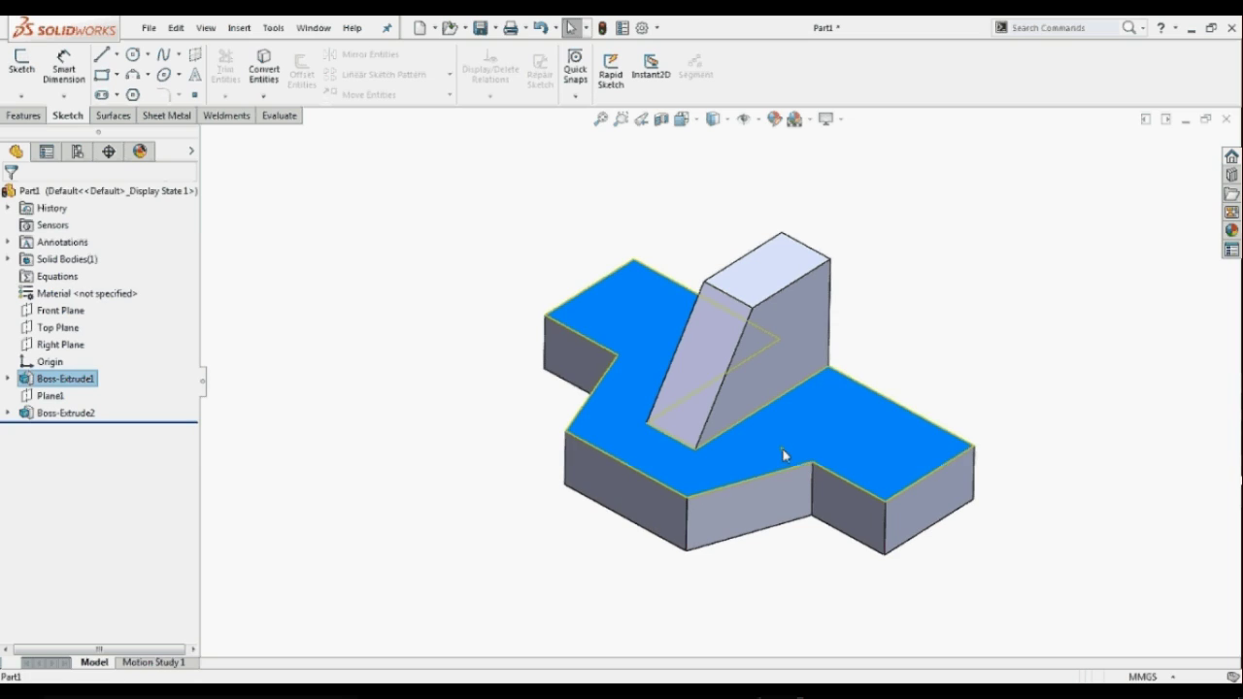
{"action": "right_click", "coordinate": [783, 449]}
{"action": "key", "text": "Escape"}
{"action": "left_click", "coordinate": [942, 305]}
- Orient the view normal to the base's top face and return to the isometric view
{"action": "middle_click_drag", "start_coordinate": [854, 427], "coordinate": [818, 515]}
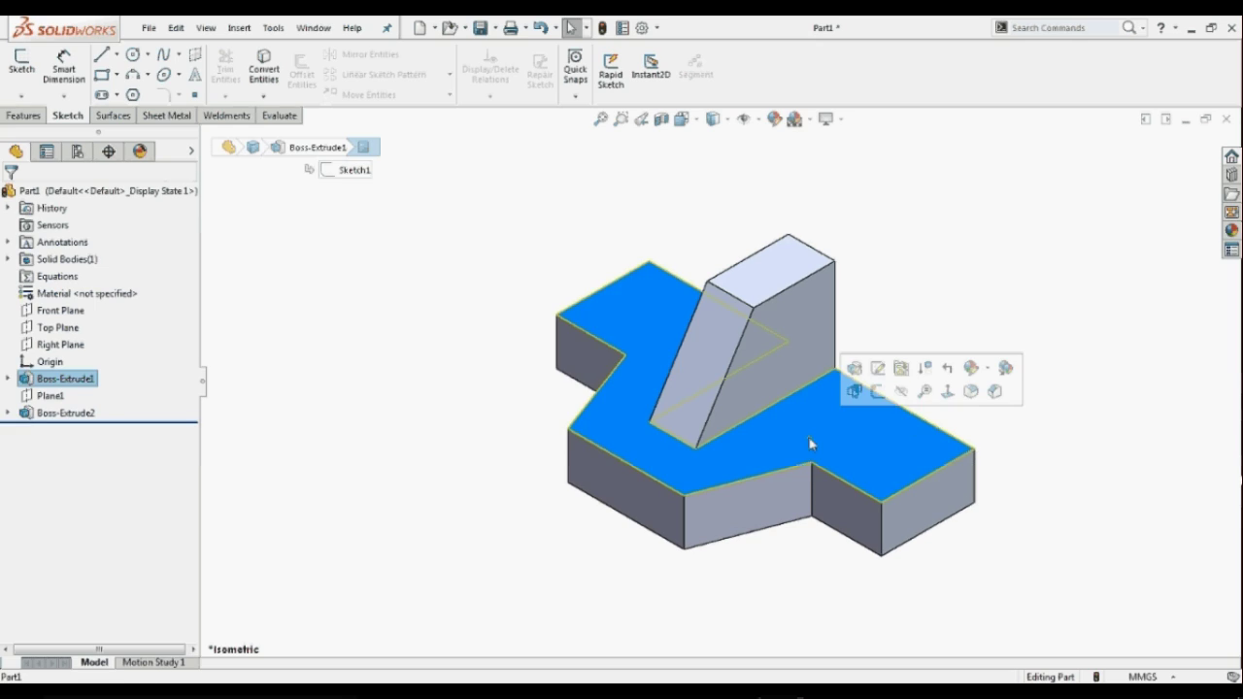
{"action": "left_click", "coordinate": [949, 393]}
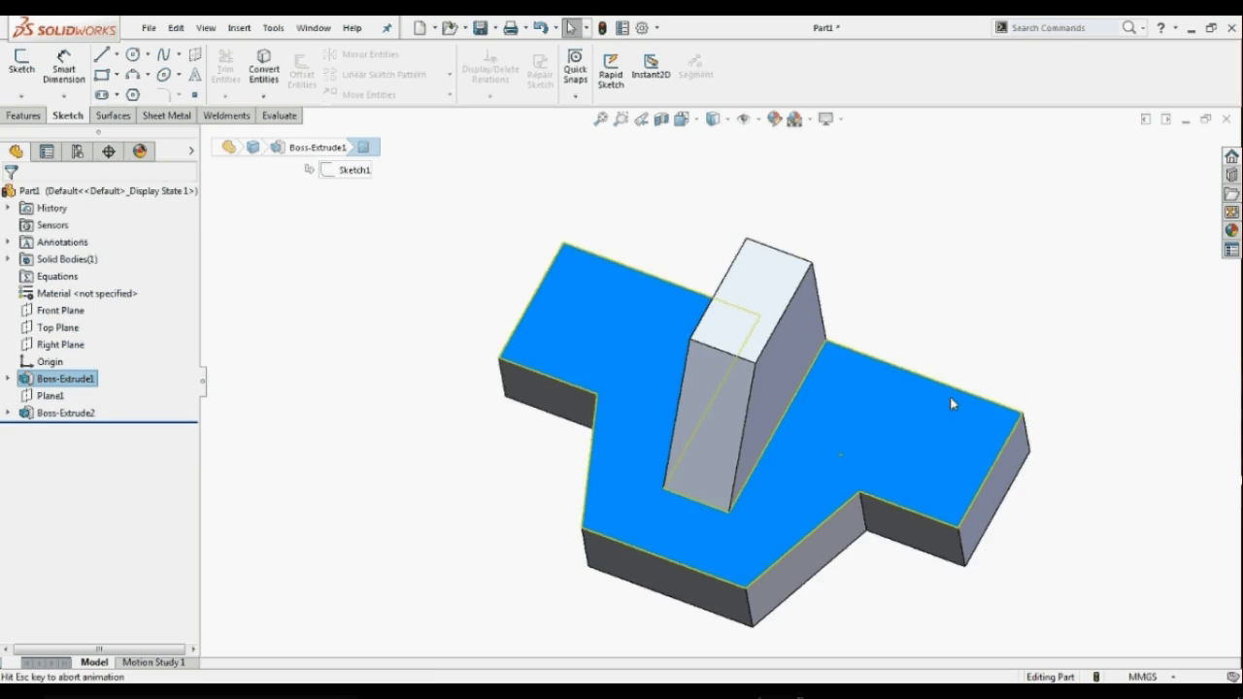
{"action": "left_click", "coordinate": [920, 539]}
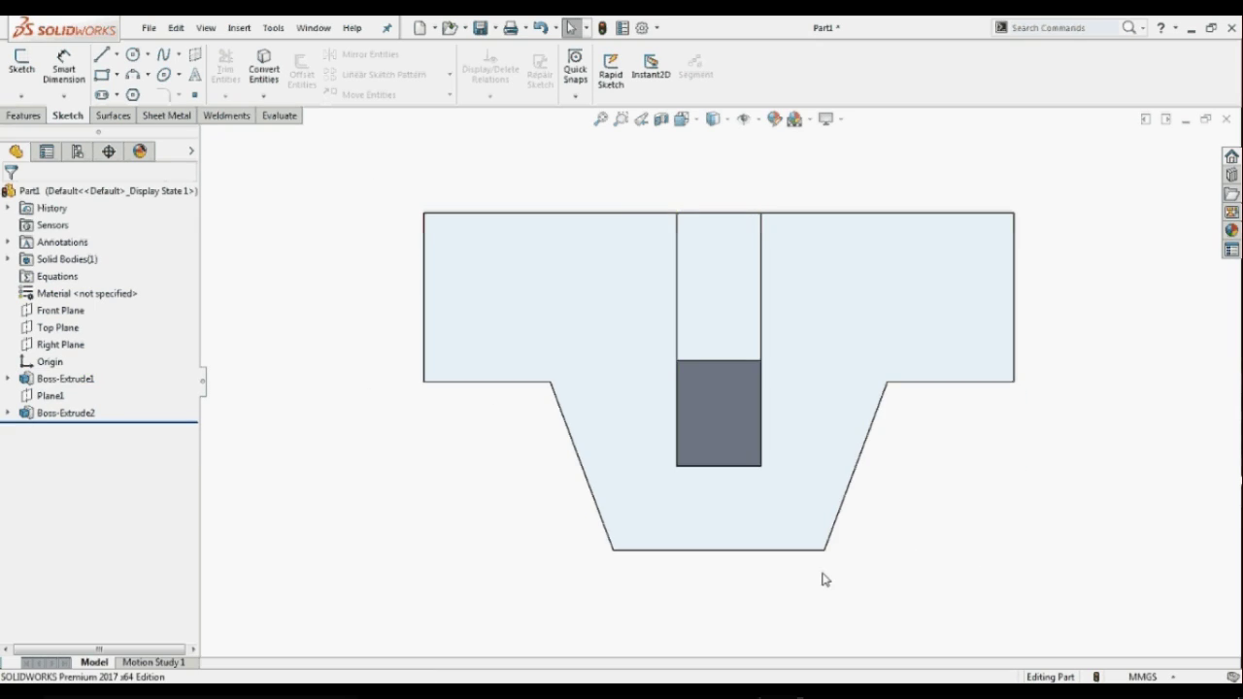
{"action": "middle_click_drag", "start_coordinate": [824, 577], "coordinate": [822, 437]}
{"action": "key", "text": "ctrl+7"}
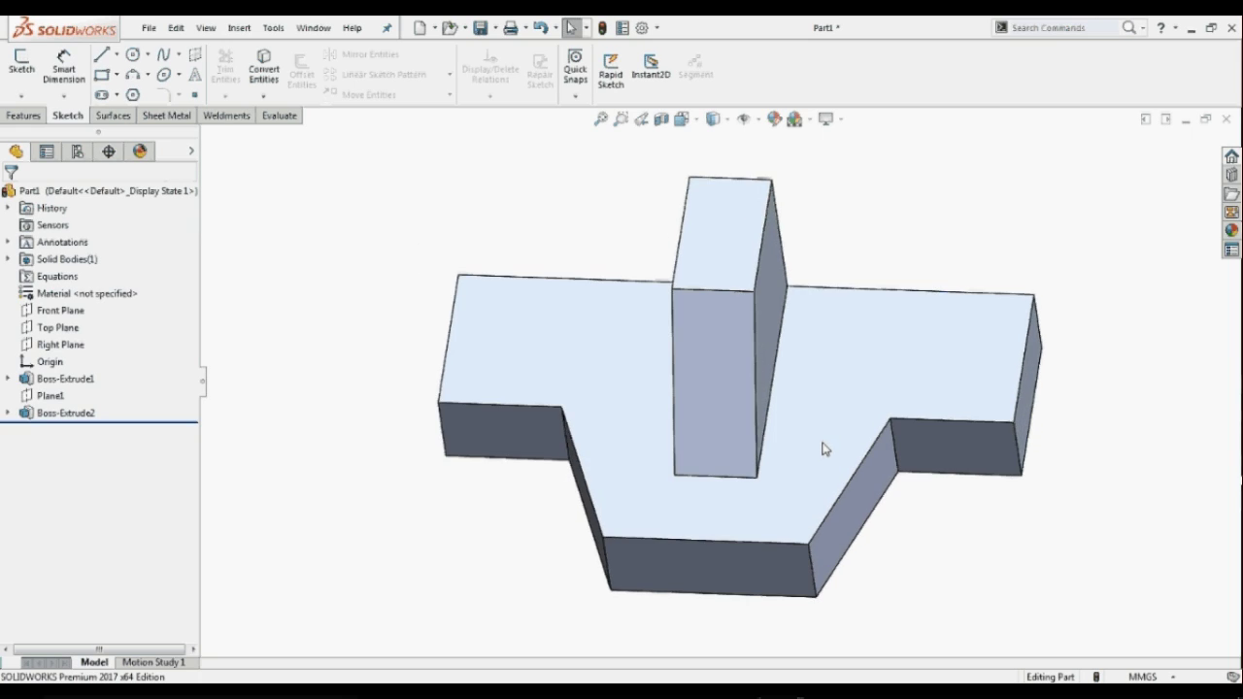
- Select the base's top face together with its front face and orient the view normal to the top face
{"action": "left_click", "coordinate": [639, 497]}
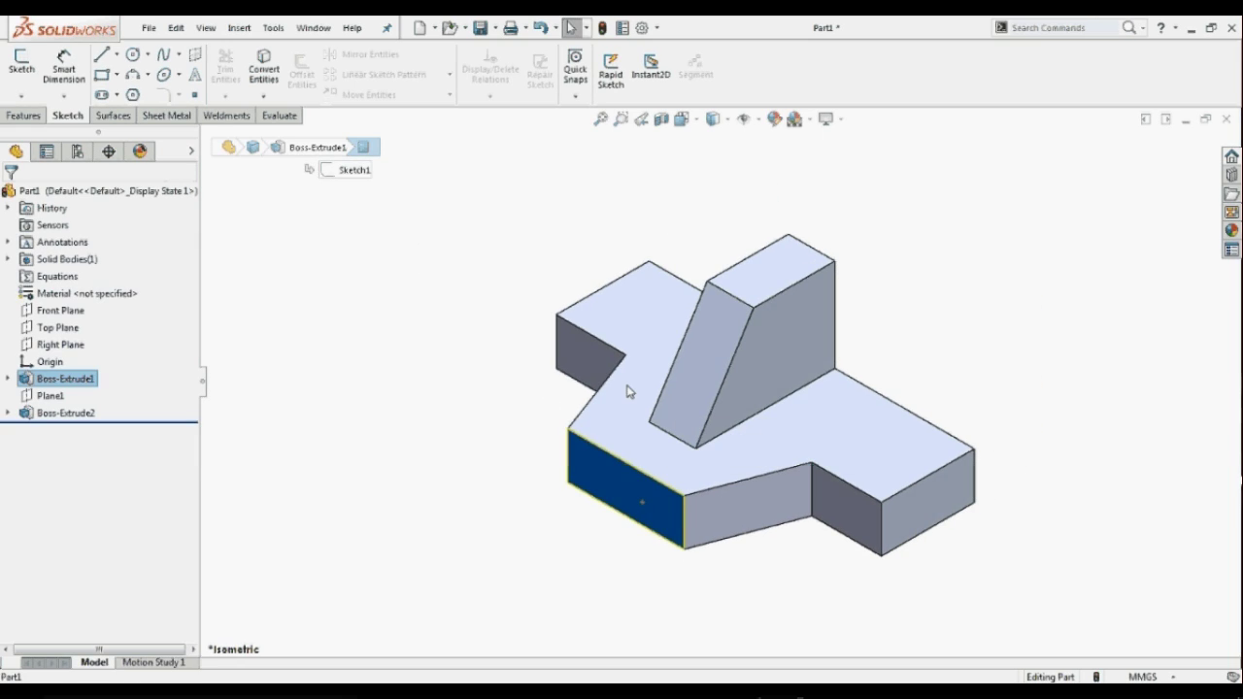
{"action": "left_click", "coordinate": [531, 406]}
{"action": "left_click", "coordinate": [775, 448]}
{"action": "left_click", "coordinate": [905, 268]}
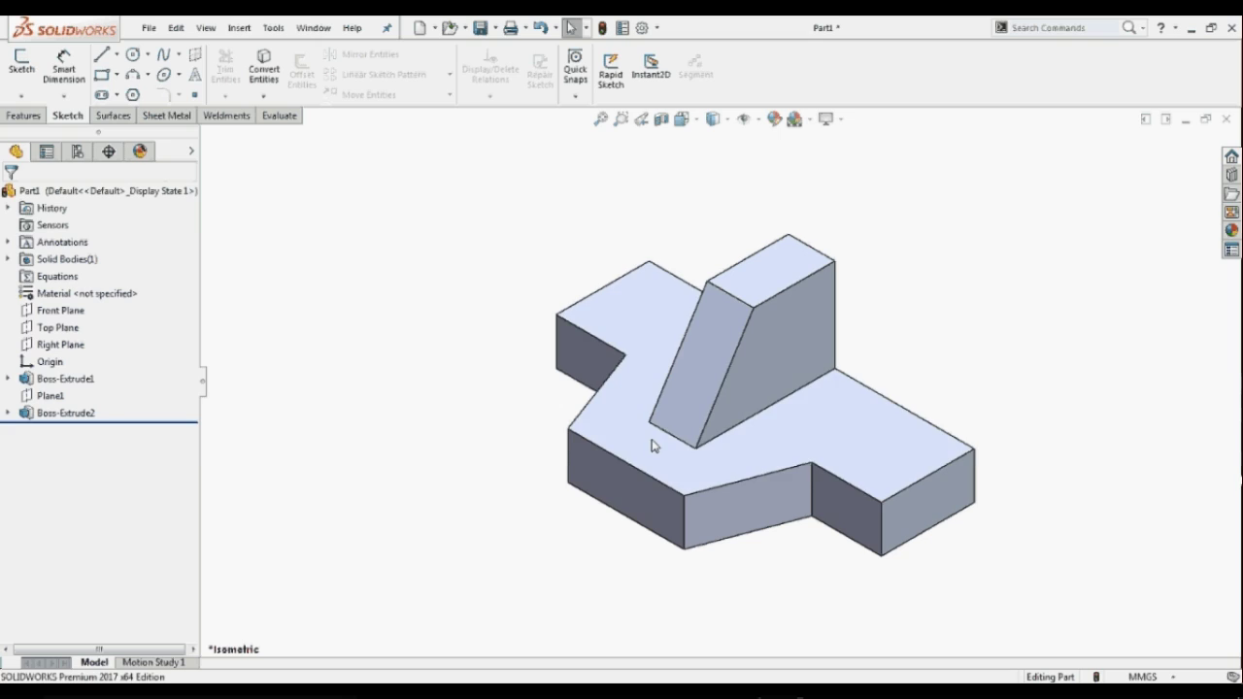
{"action": "left_click", "coordinate": [652, 445]}
{"action": "left_click", "coordinate": [642, 508], "text": "ctrl"}
{"action": "left_click", "coordinate": [756, 467]}
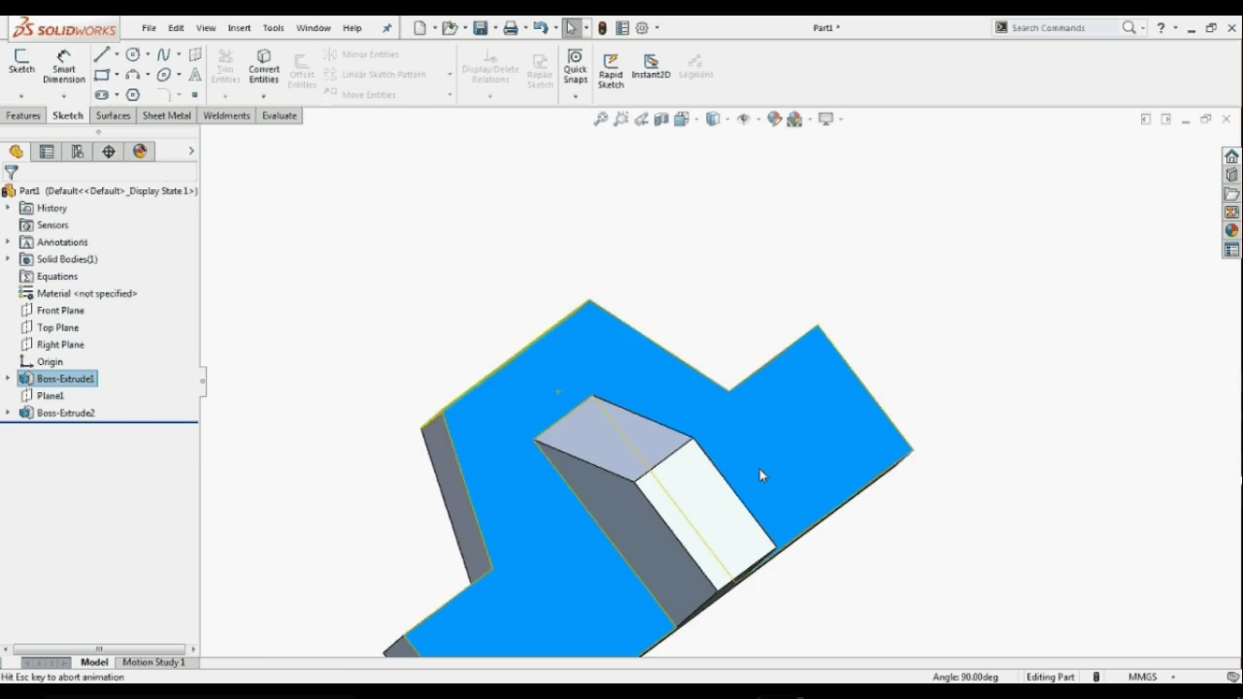
- Select the base's front face together with its top face, orient the view normal to the front face, and return to the isometric view
{"action": "left_click", "coordinate": [475, 288]}
{"action": "key", "text": "ctrl+7"}
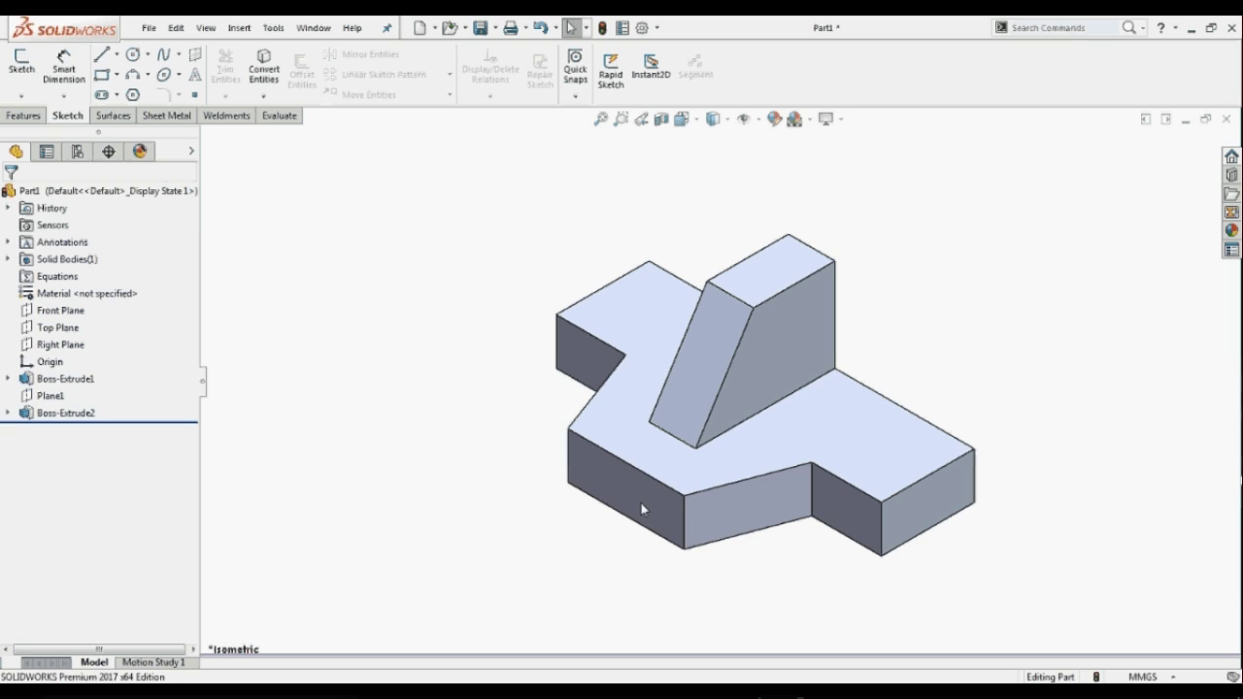
{"action": "left_click", "coordinate": [640, 503]}
{"action": "left_click", "coordinate": [848, 443], "text": "ctrl"}
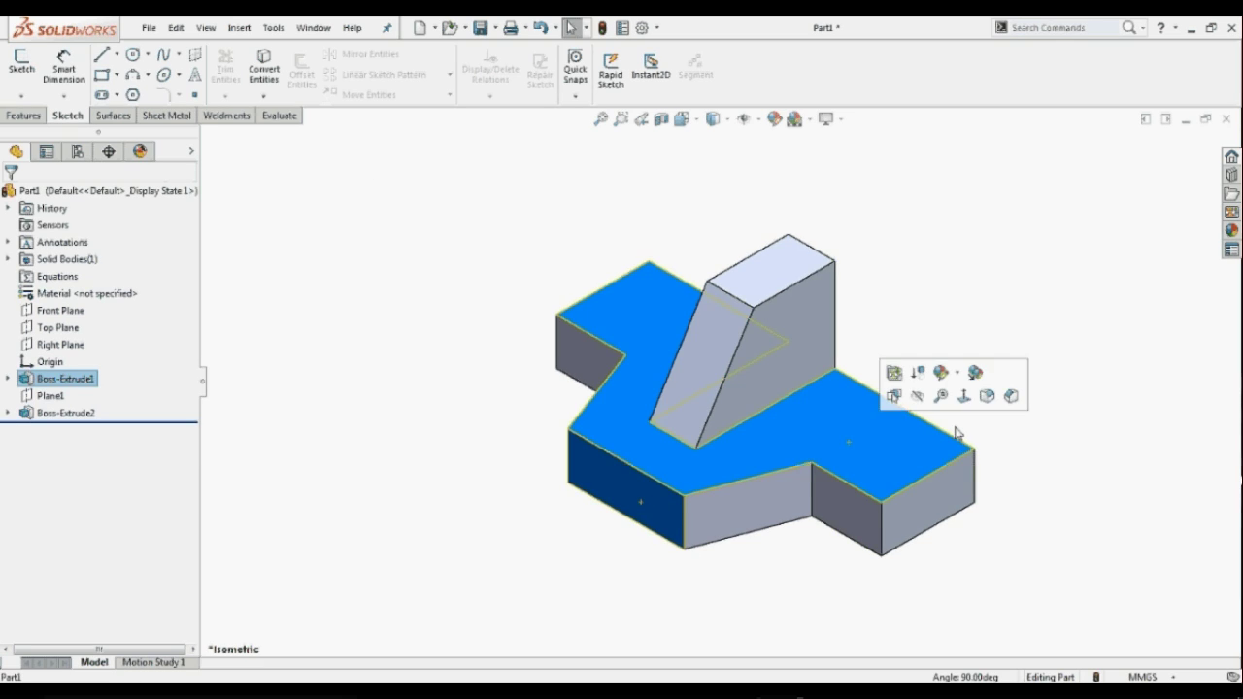
{"action": "left_click", "coordinate": [964, 398]}
{"action": "left_click", "coordinate": [929, 583]}
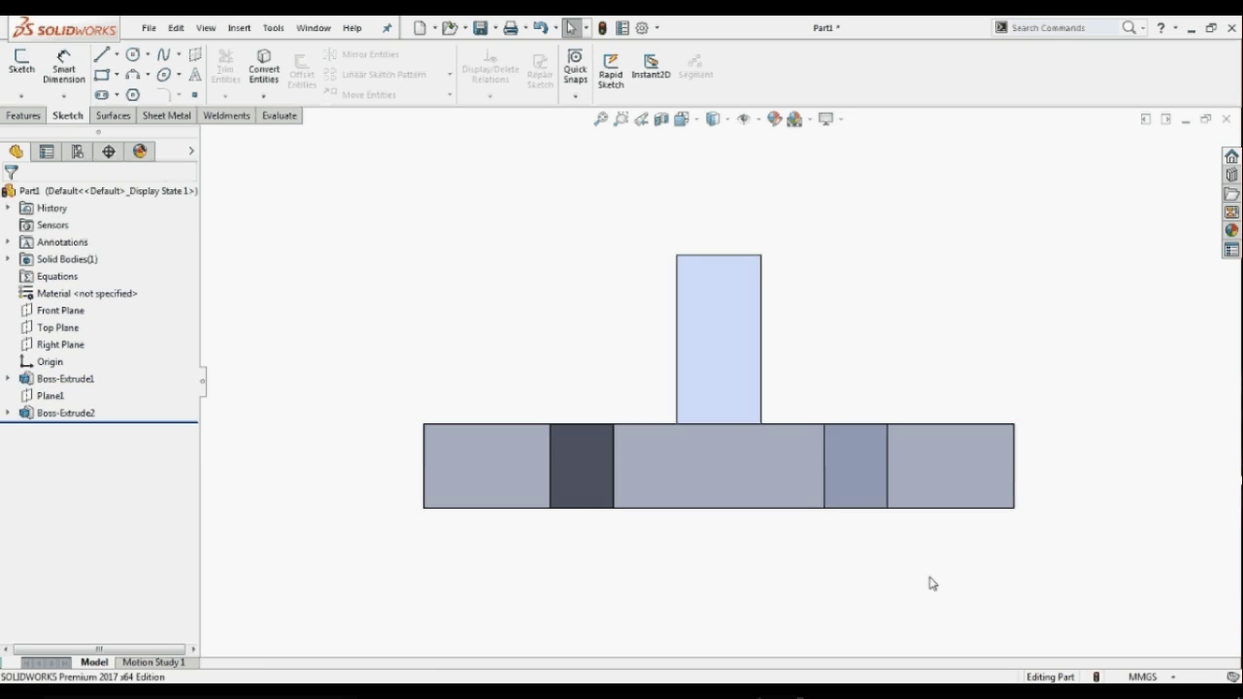
{"action": "key", "text": "ctrl+7"}
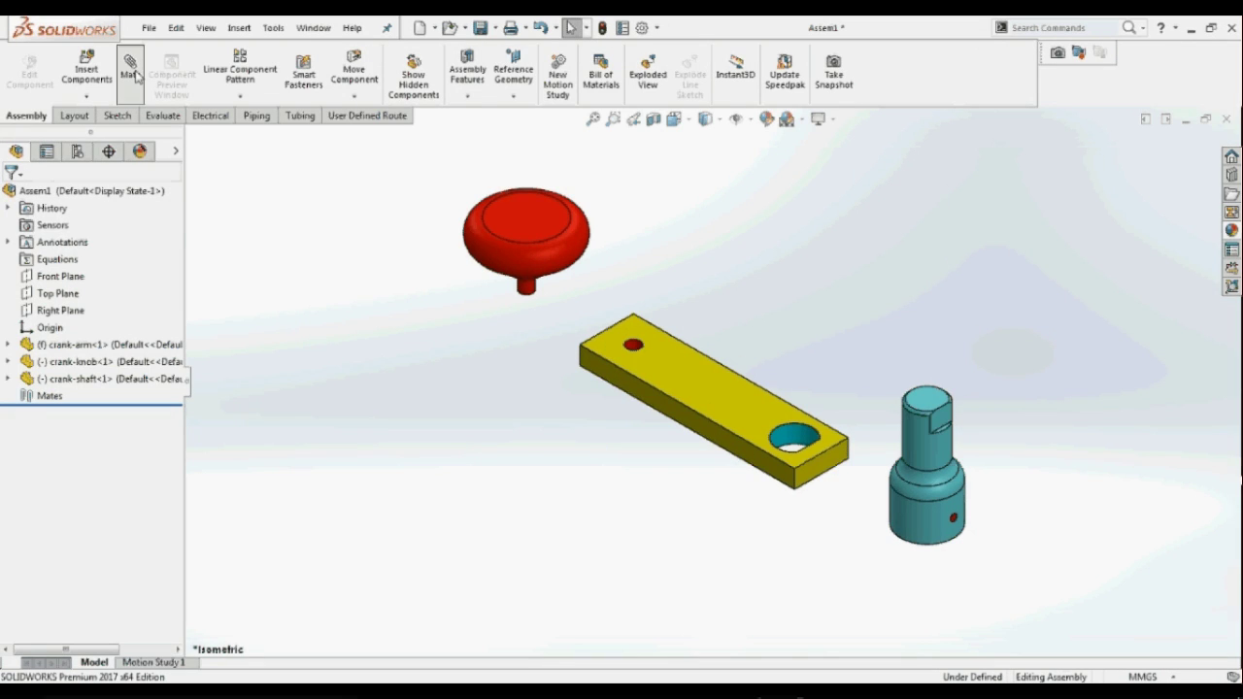
- Mate the knob's stem concentric with the small hole in the crank arm using the Mate command
{"action": "left_click", "coordinate": [133, 74]}
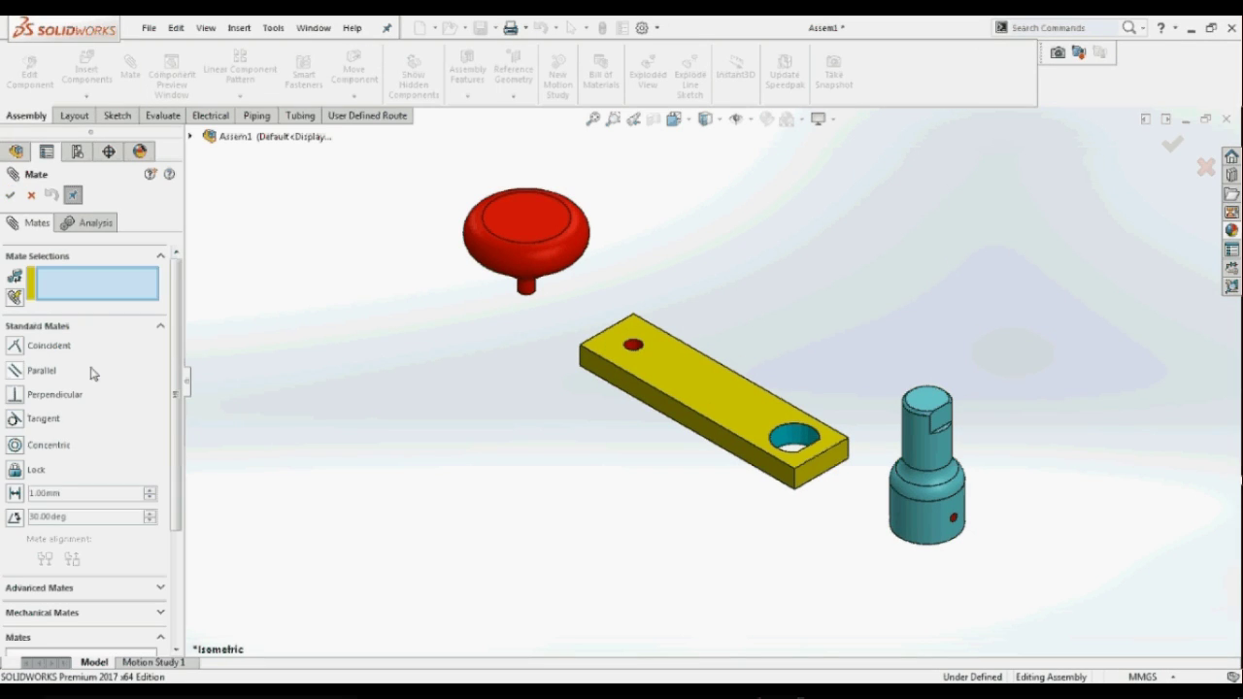
{"action": "left_click", "coordinate": [522, 292]}
{"action": "scroll", "coordinate": [617, 320], "scroll_direction": "down", "scroll_amount": 3}
{"action": "left_click", "coordinate": [641, 354]}
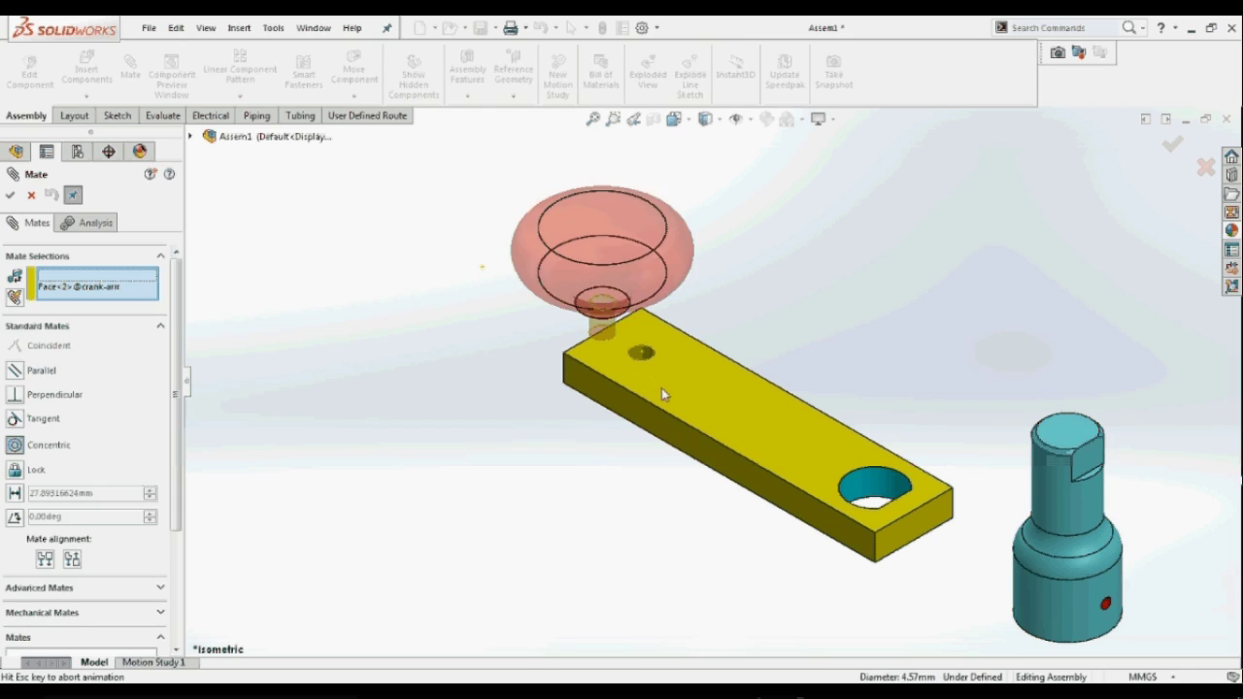
{"action": "left_click", "coordinate": [852, 415]}
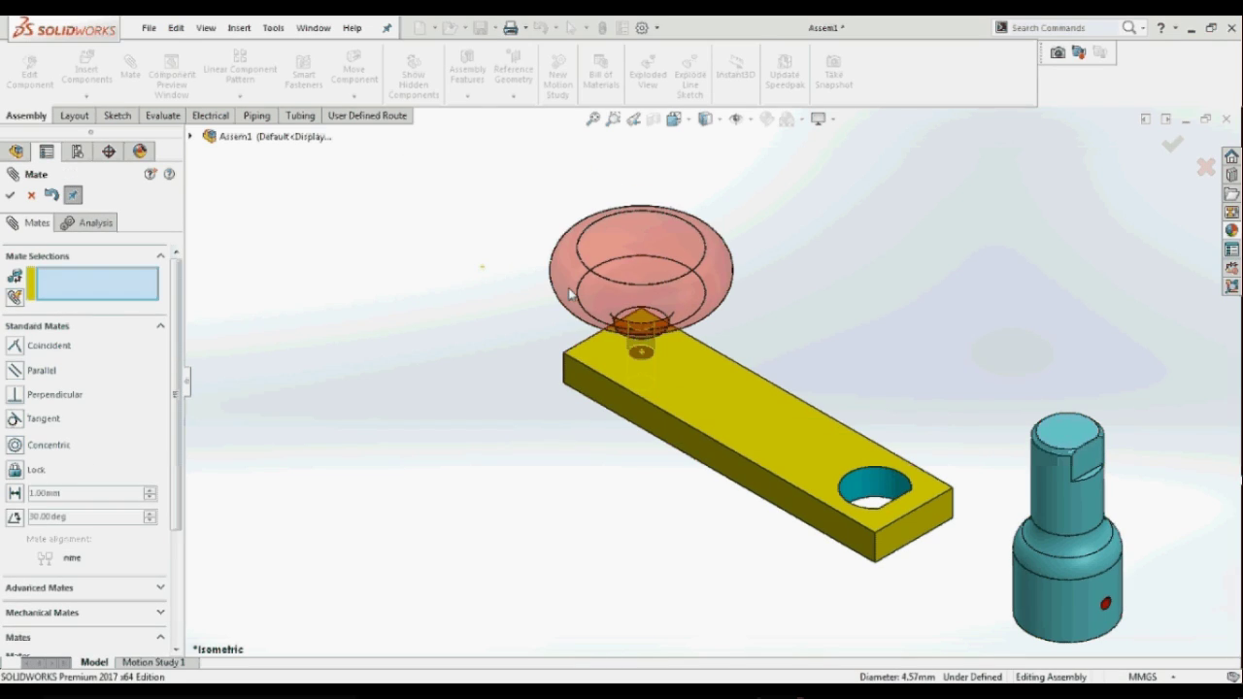
{"action": "key", "text": "Escape"}
- Delete the concentric mate between the crank arm and knob, and move the knob away from the arm
{"action": "left_click", "coordinate": [8, 396]}
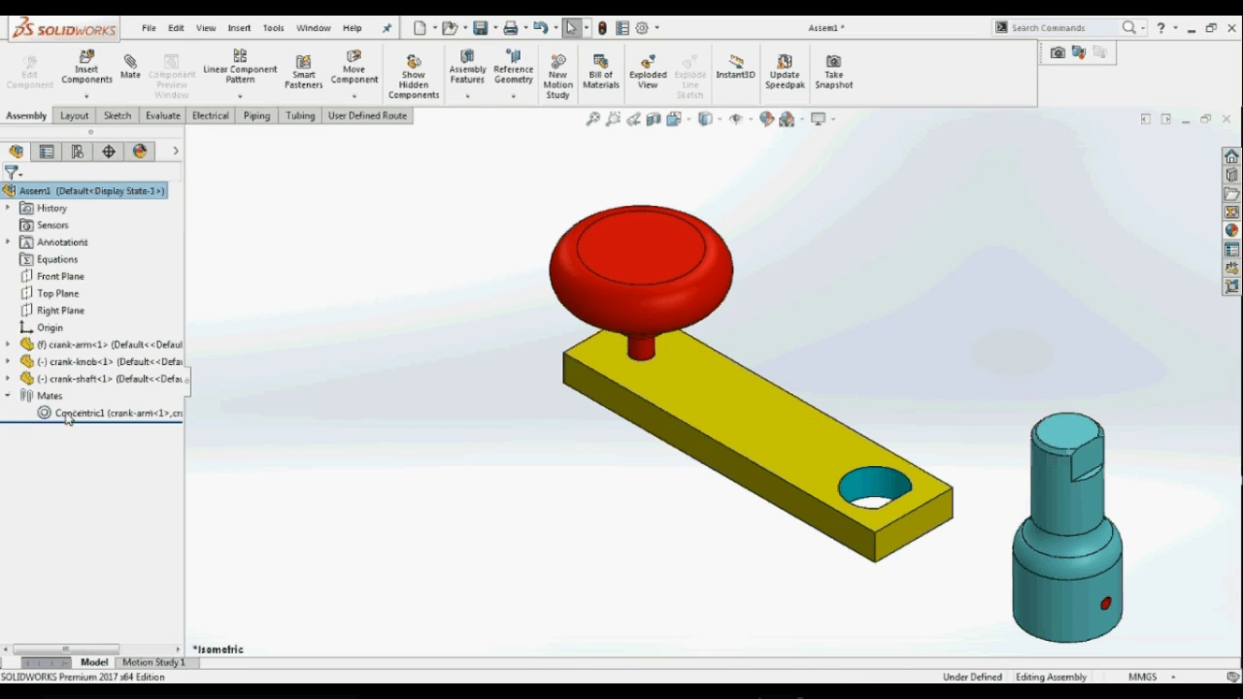
{"action": "left_click", "coordinate": [74, 415]}
{"action": "key", "text": "Delete"}
{"action": "key", "text": "Return"}
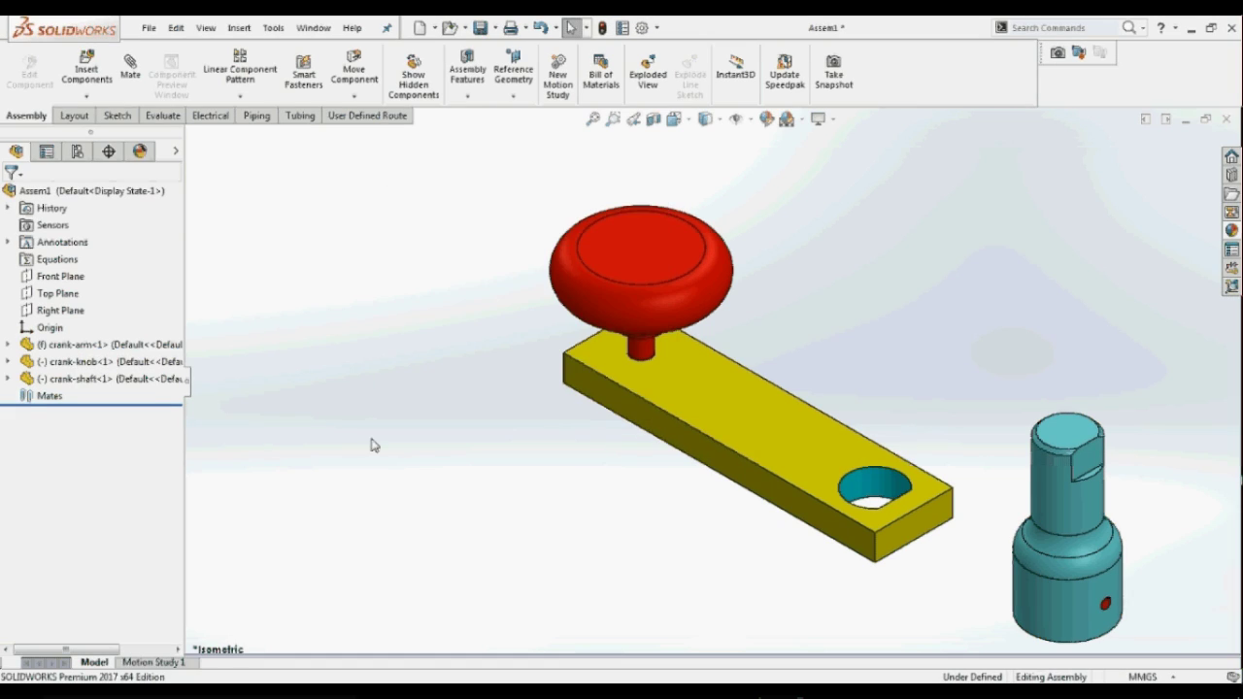
{"action": "left_click_drag", "start_coordinate": [561, 289], "coordinate": [365, 259]}
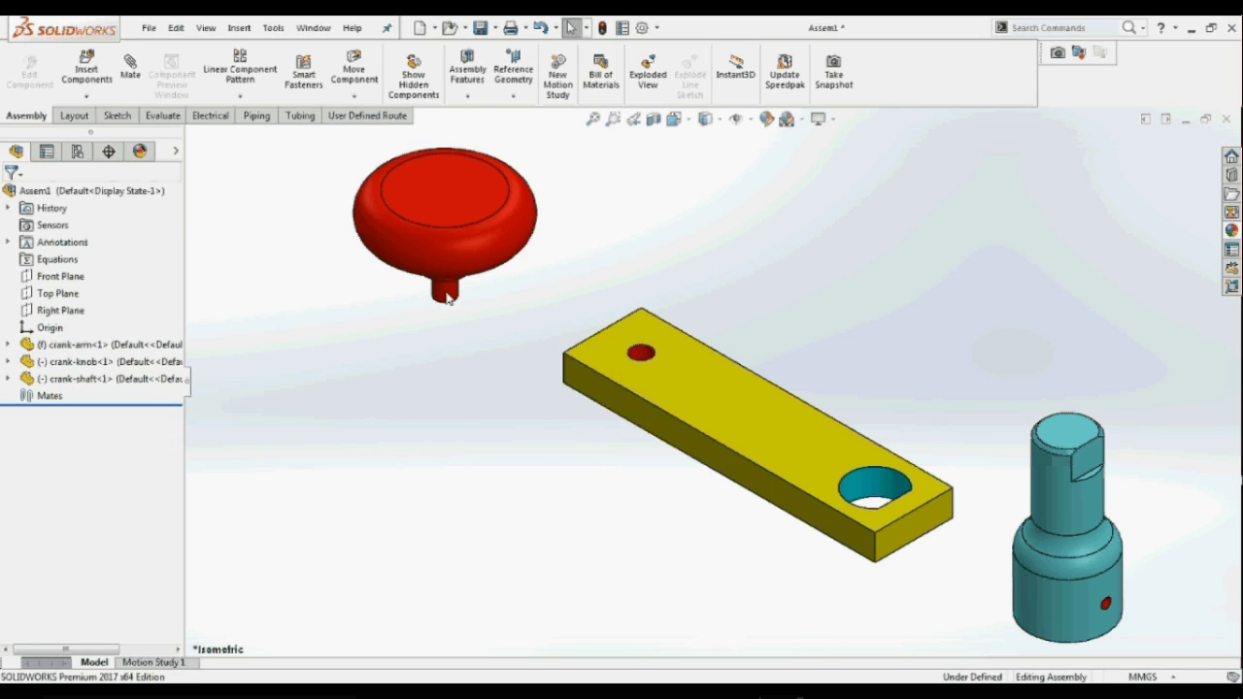
- Use SmartMates to make the knob's stem concentric with the arm's small hole and the crank shaft concentric with its large hole
{"action": "left_click_drag", "start_coordinate": [447, 298], "coordinate": [643, 359]}
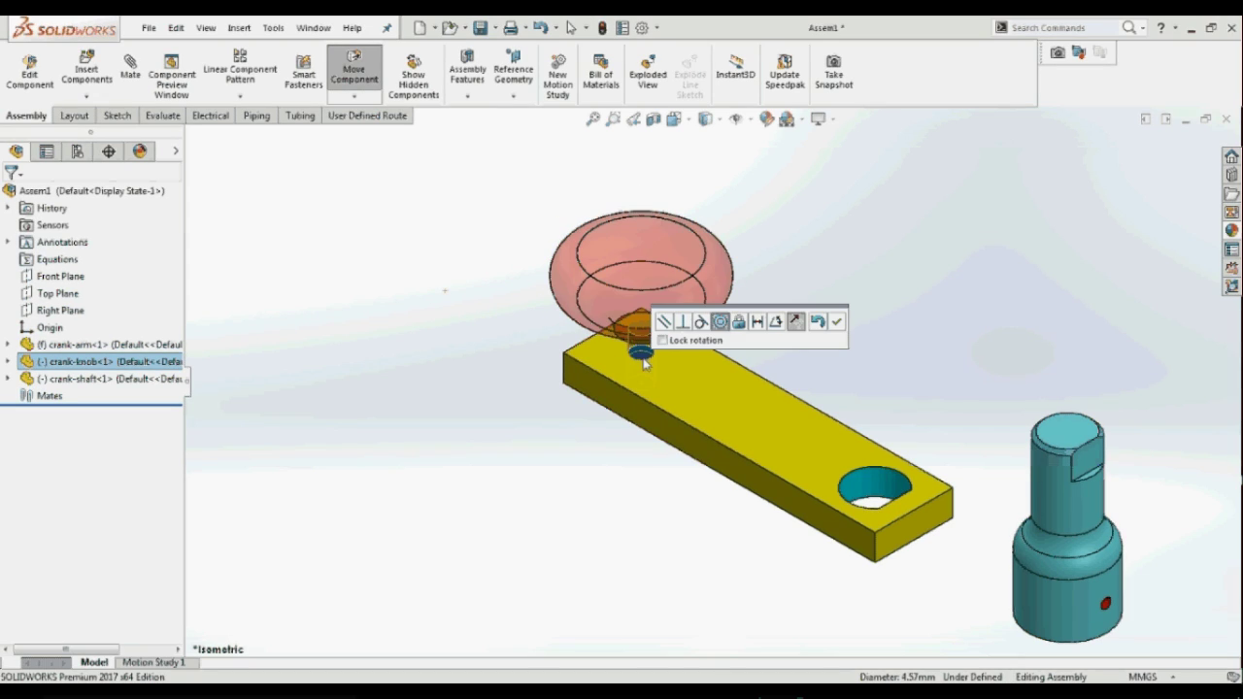
{"action": "left_click", "coordinate": [836, 323]}
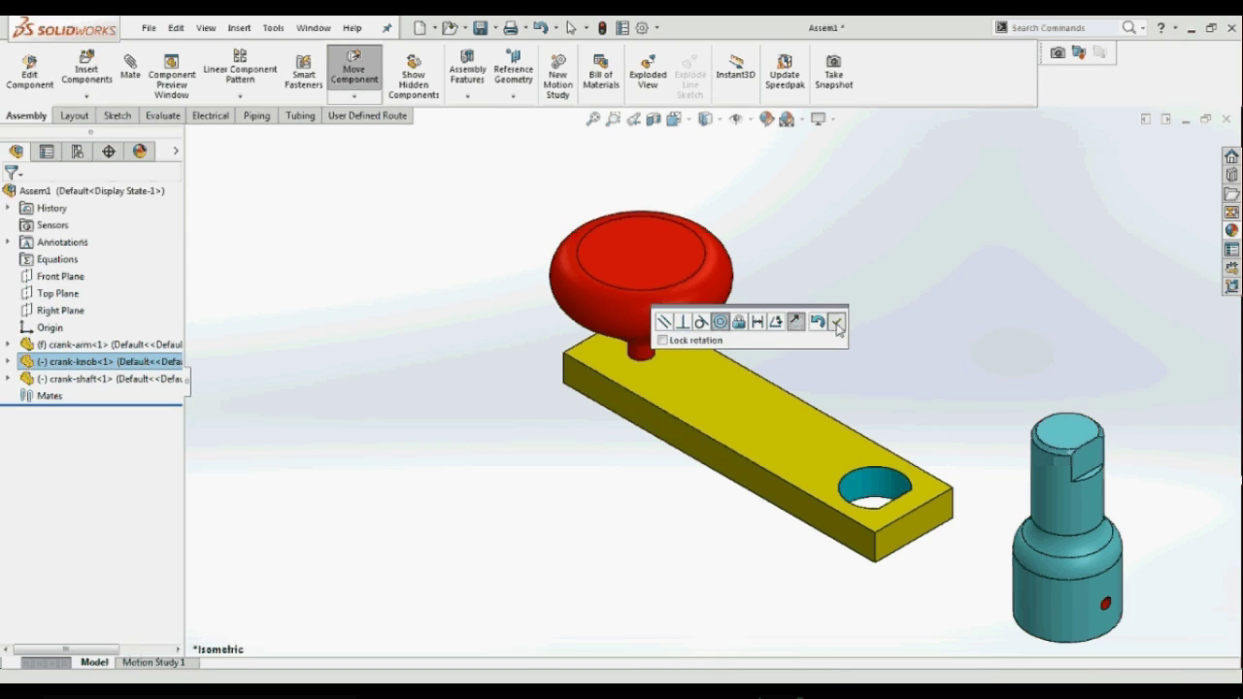
{"action": "left_click_drag", "start_coordinate": [1054, 508], "coordinate": [872, 496]}
{"action": "left_click", "coordinate": [1055, 515]}
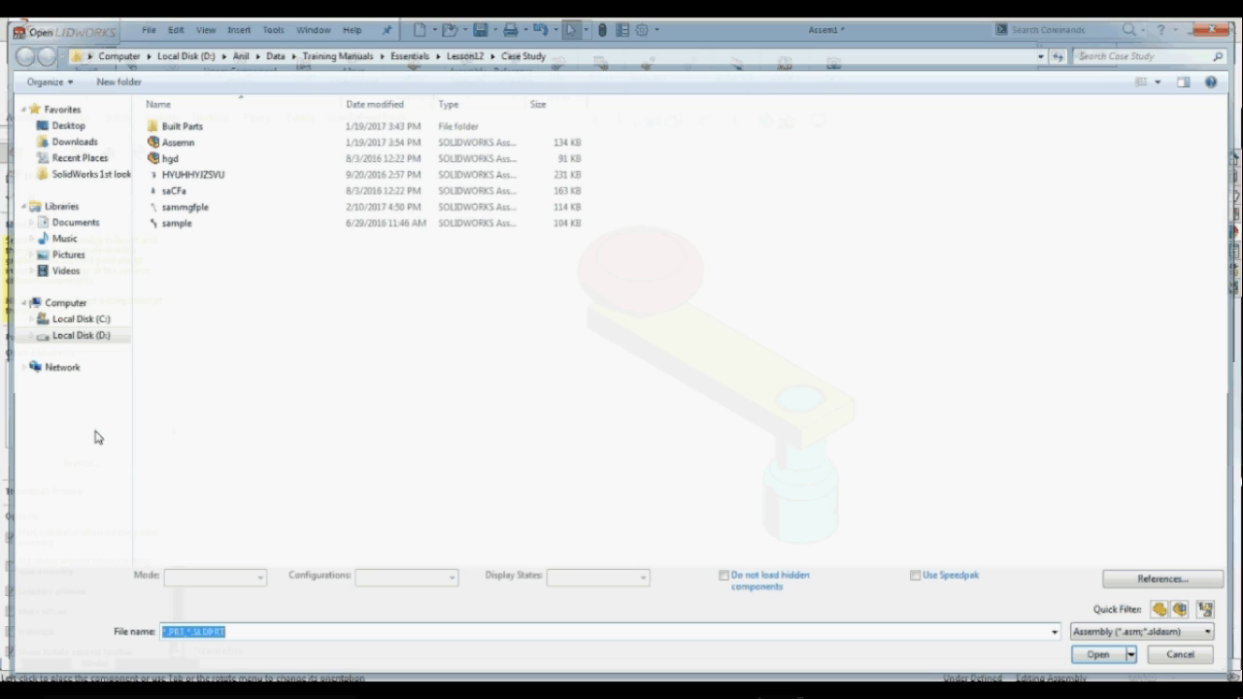
- Filter the file list to parts, insert another crank-shaft part and place it beside the crank arm
{"action": "left_click", "coordinate": [1165, 613]}
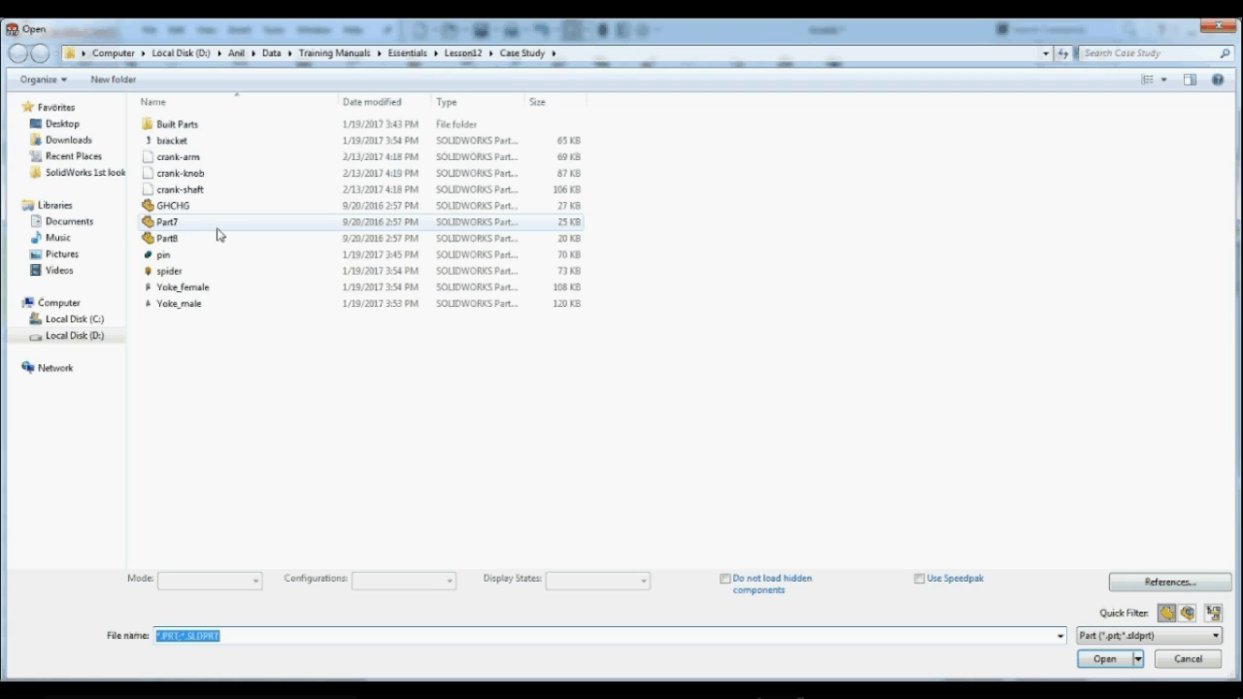
{"action": "left_click", "coordinate": [184, 189]}
{"action": "left_click", "coordinate": [1103, 658]}
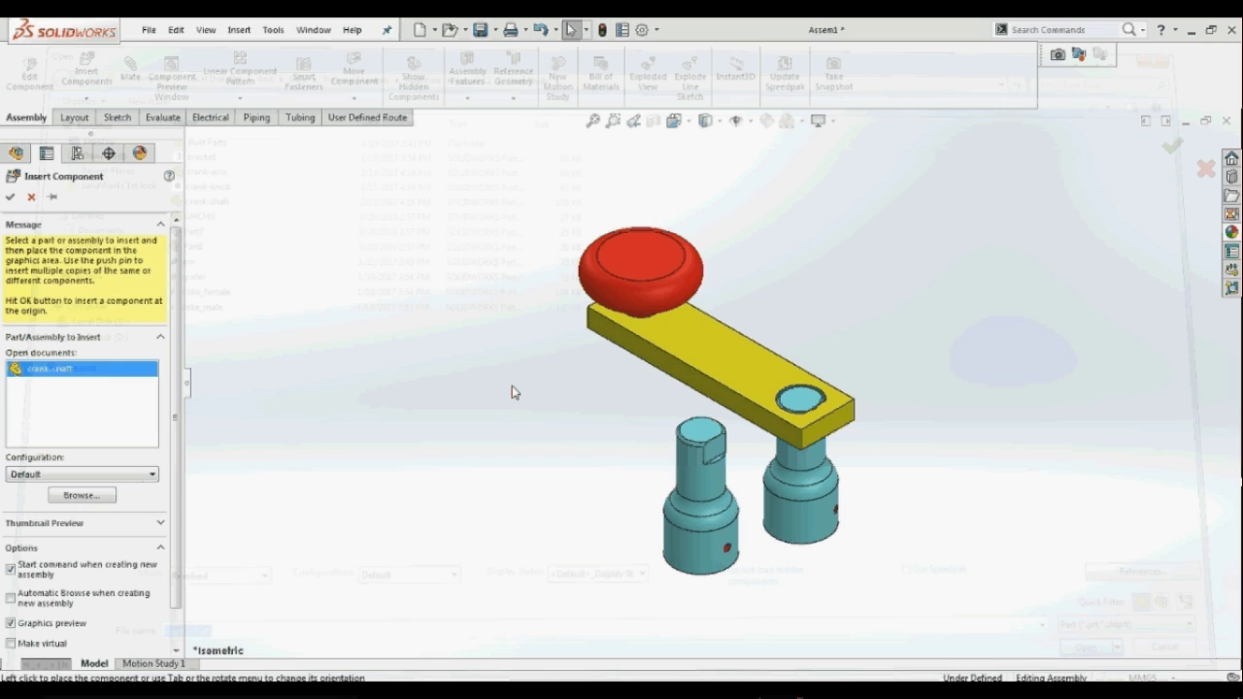
{"action": "left_click", "coordinate": [407, 416]}
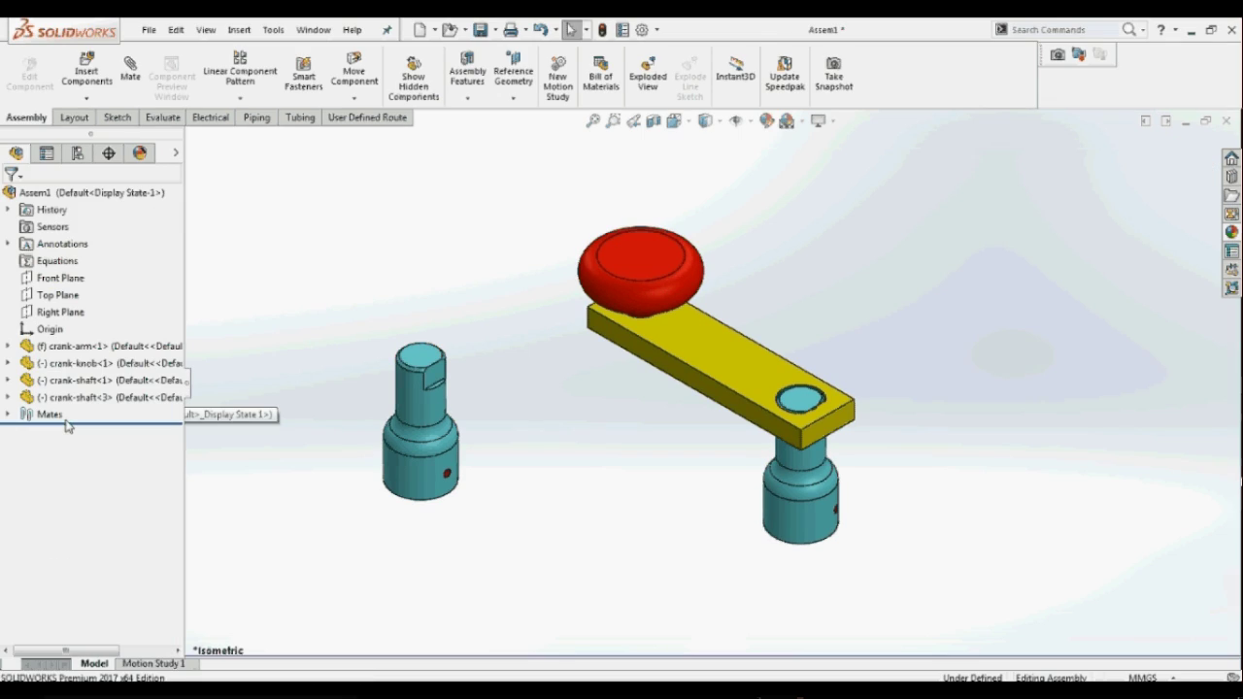
- Delete the newly inserted crank-shaft instance from the assembly
{"action": "left_click", "coordinate": [68, 402]}
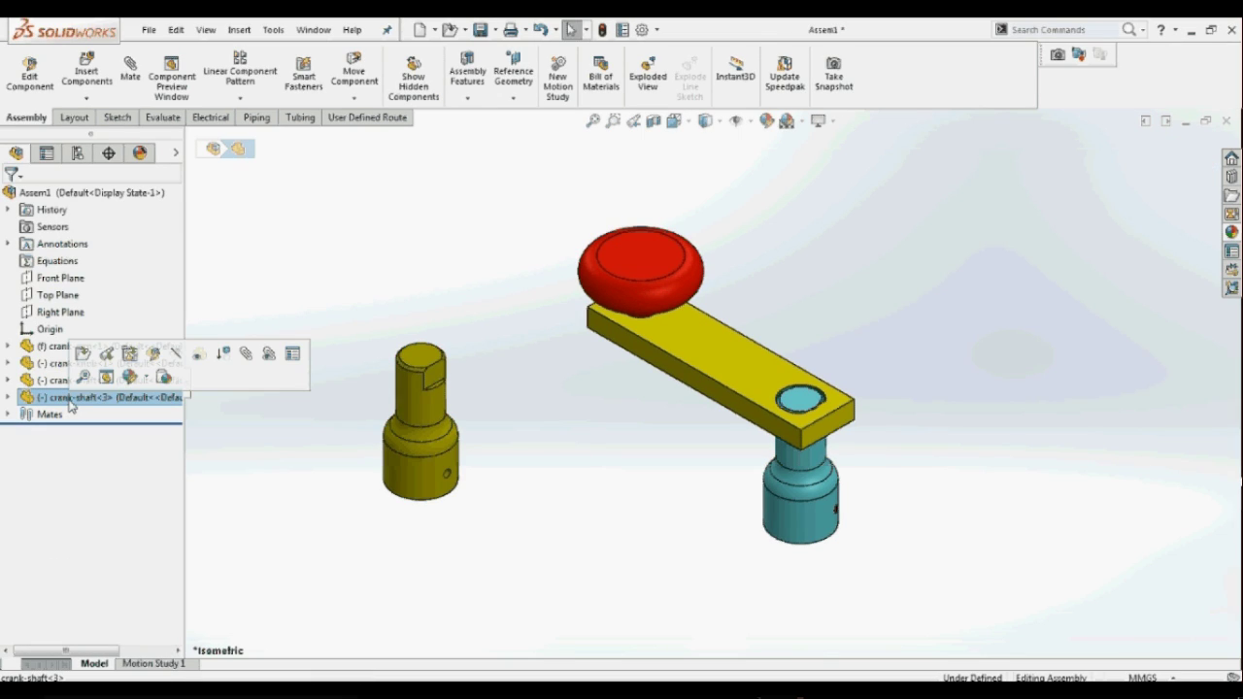
{"action": "key", "text": "Delete"}
{"action": "key", "text": "Return"}
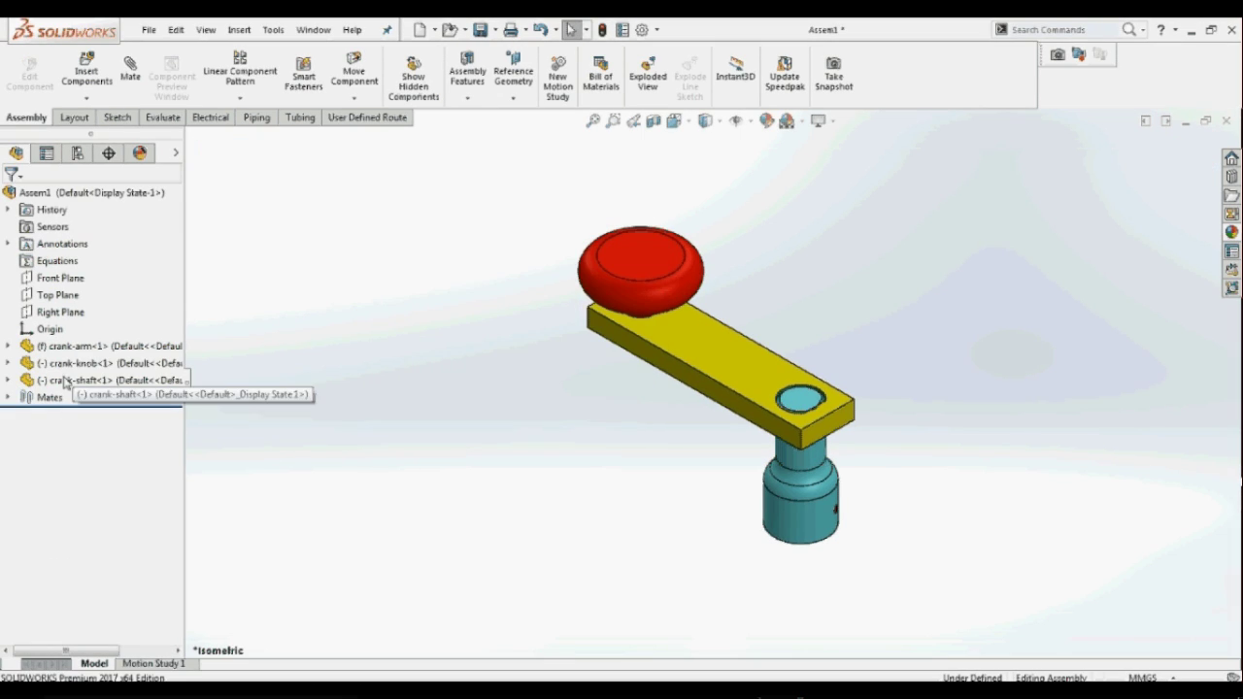
- Copy the existing crank-shaft component directly within the assembly, place the copy beside the crank arm and select it
{"action": "left_click_drag", "start_coordinate": [111, 393], "coordinate": [501, 455]}
{"action": "left_click", "coordinate": [357, 393]}
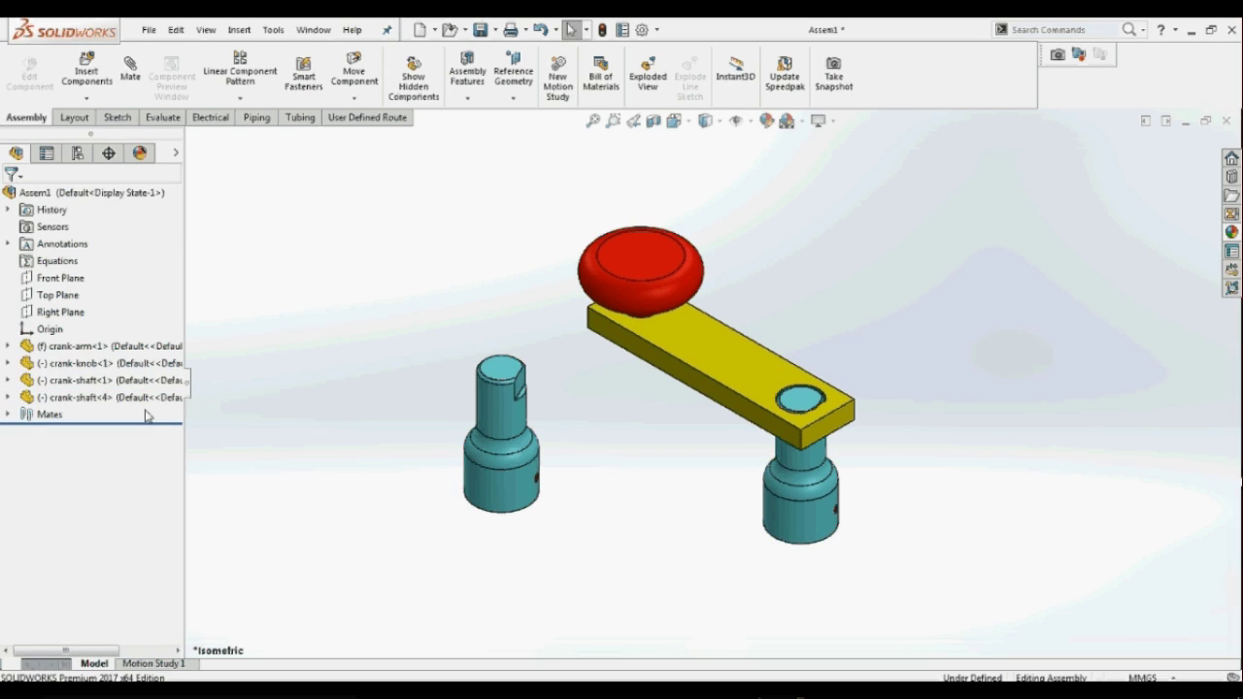
{"action": "left_click", "coordinate": [102, 398]}
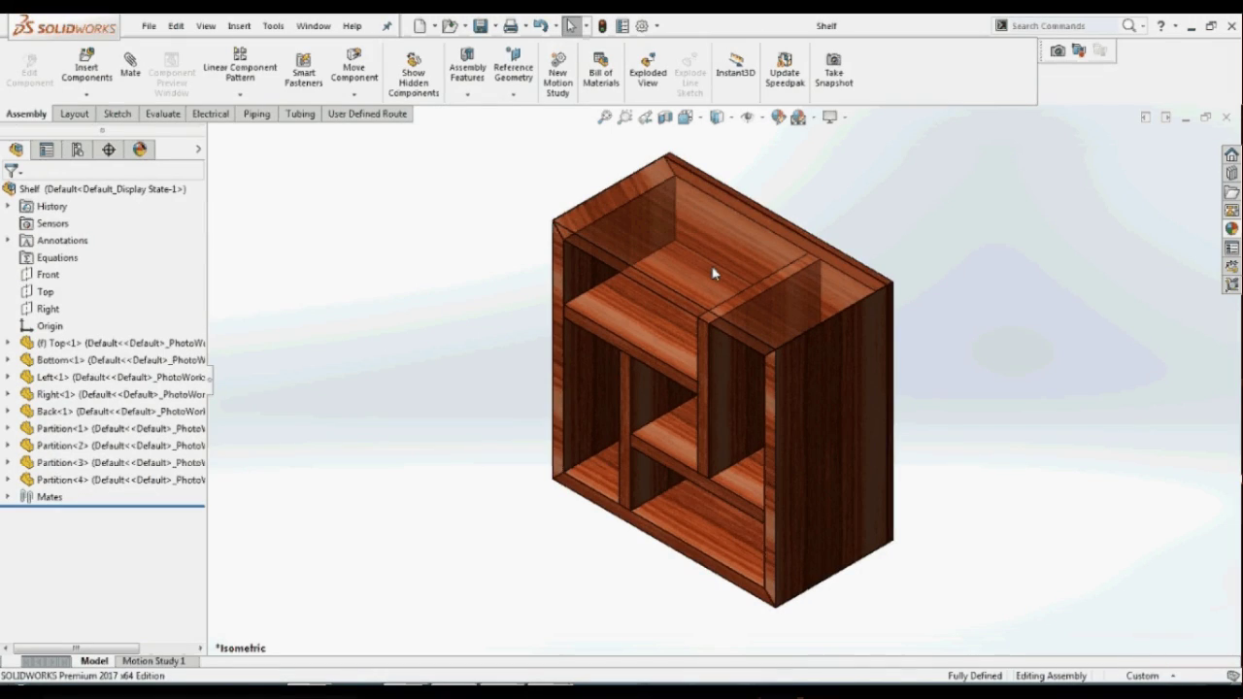
- Select faces behind the shelf's transparent top panel and clear the selection
{"action": "left_click", "coordinate": [714, 274]}
{"action": "left_click", "coordinate": [644, 310]}
{"action": "left_click", "coordinate": [628, 218]}
{"action": "left_click", "coordinate": [515, 189]}
- Check the Enable selection through transparency setting in the system's Selection options and test it on the shelf's transparent top panel
{"action": "left_click", "coordinate": [642, 25]}
{"action": "left_click", "coordinate": [315, 251]}
{"action": "left_click", "coordinate": [773, 586]}
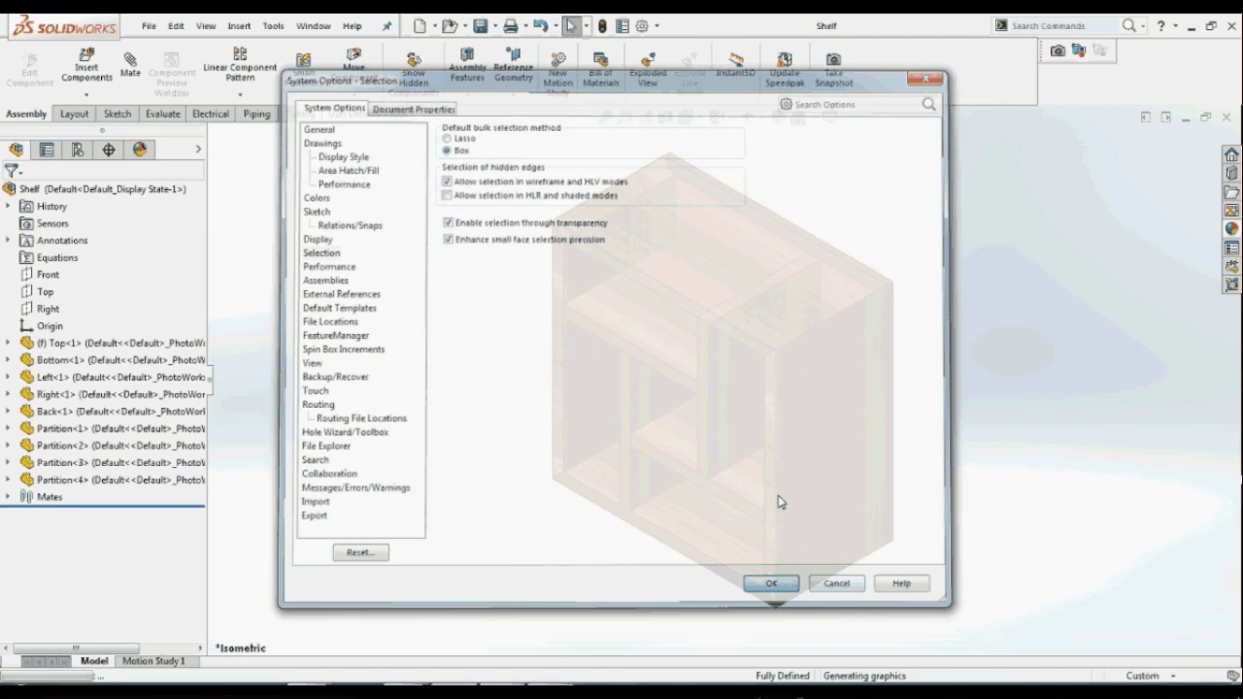
{"action": "left_click", "coordinate": [666, 257]}
{"action": "key", "text": "Escape"}
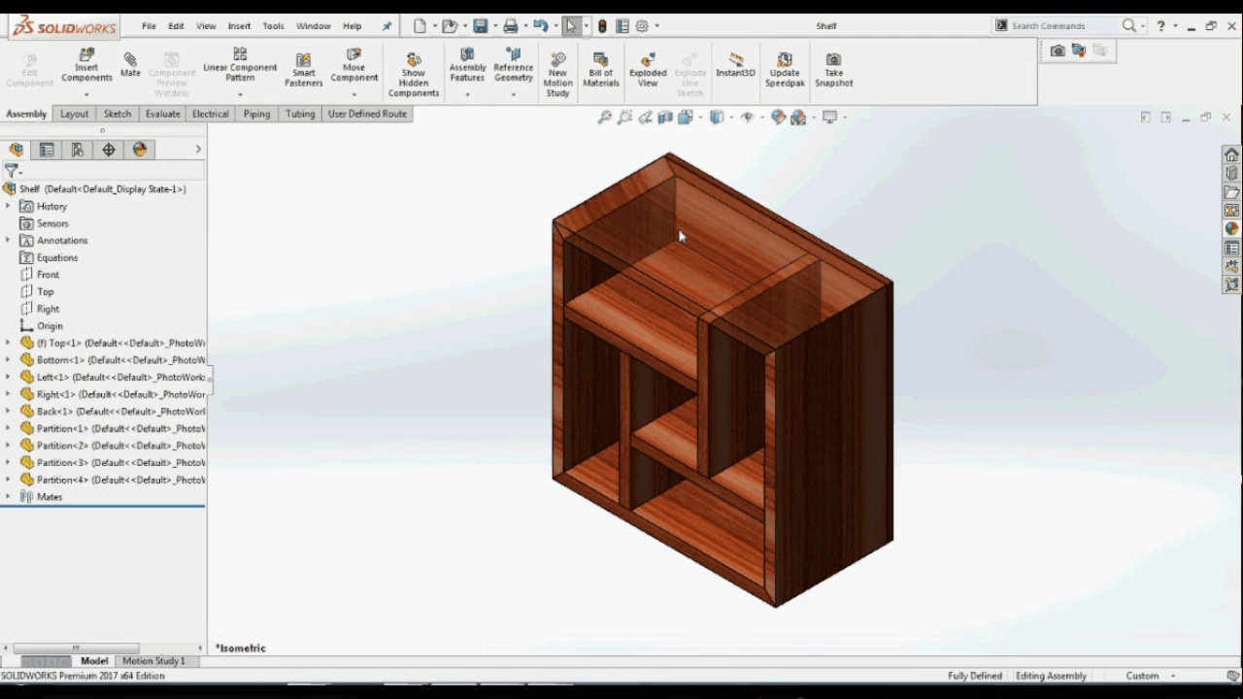
- Select the shelf's transparent top panel itself and turn off its transparency
{"action": "left_click", "coordinate": [680, 236]}
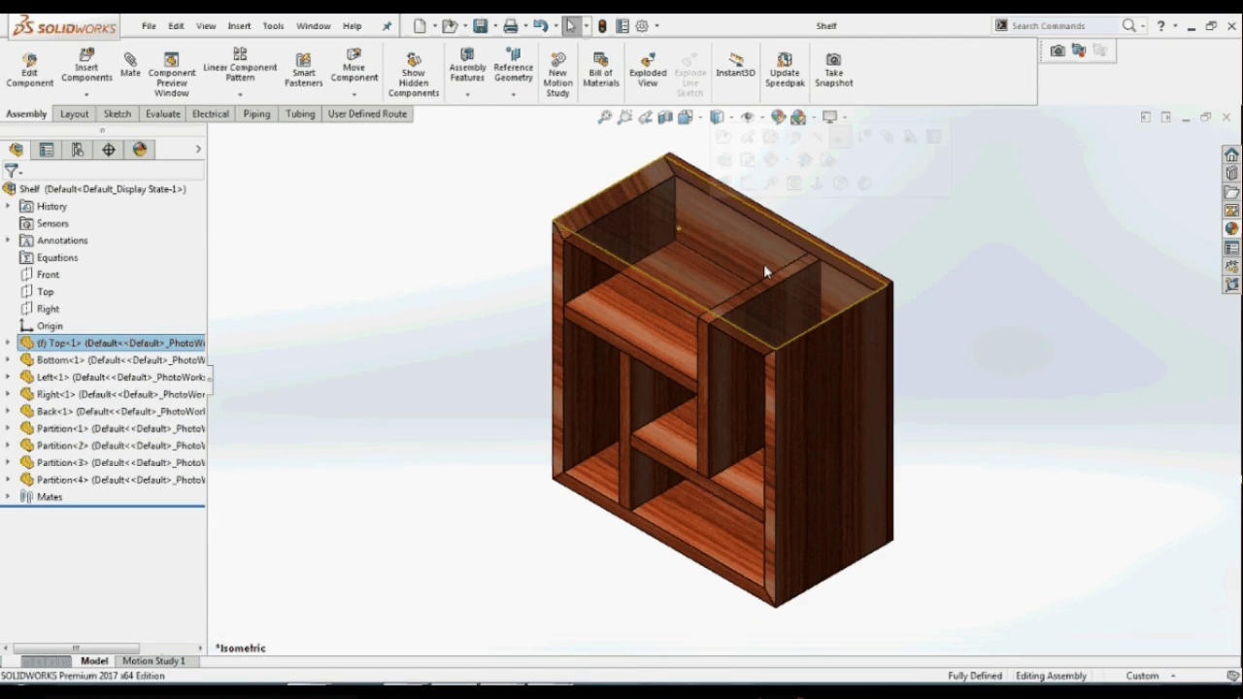
{"action": "left_click", "coordinate": [840, 141]}
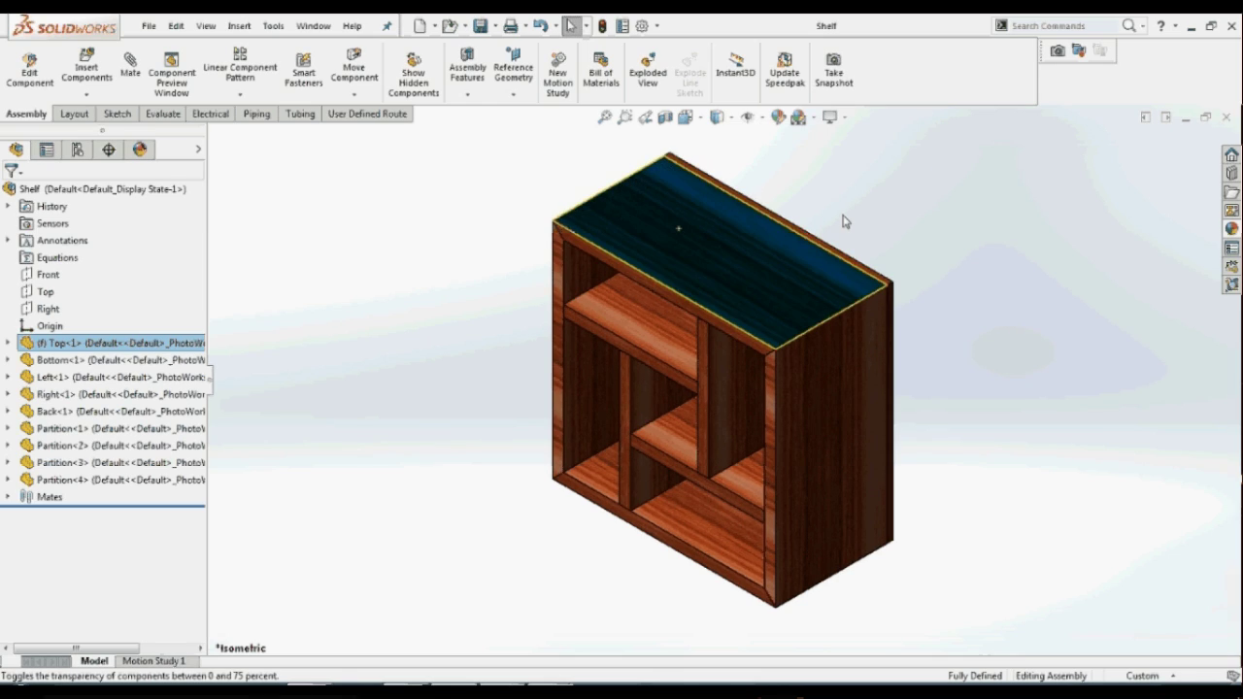
{"action": "left_click", "coordinate": [535, 222]}
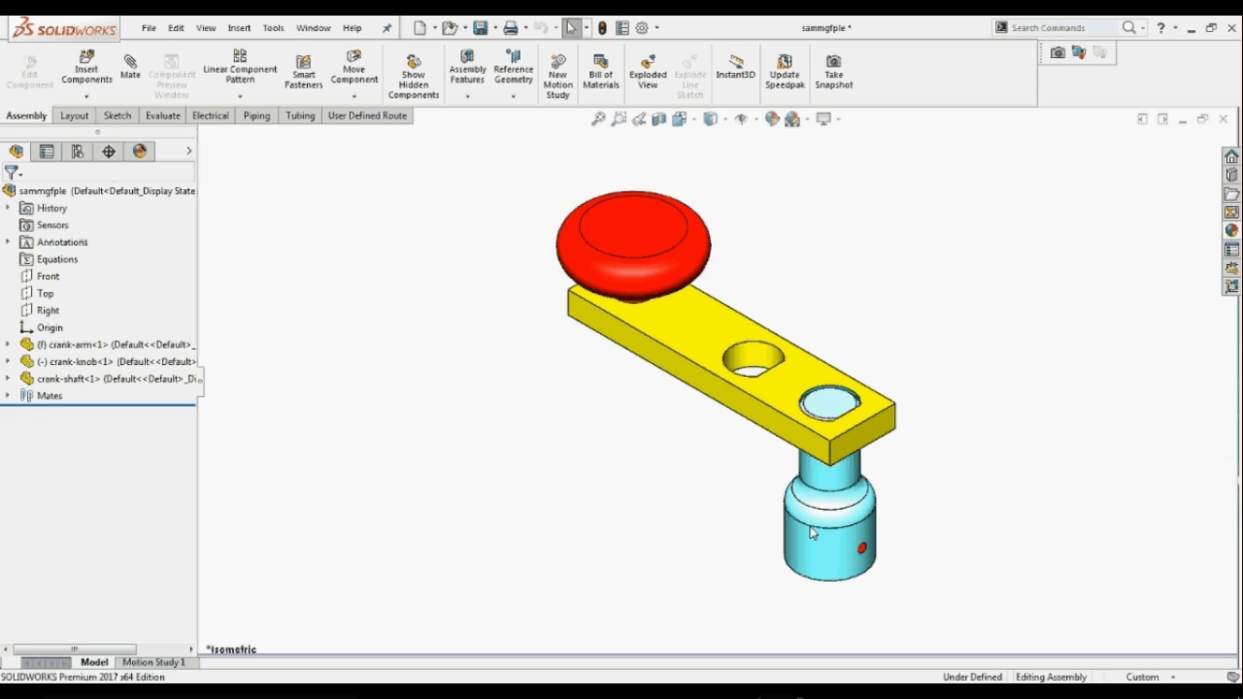
- Copy the crank shaft with its end face coincident to the arm's top face, and mate the copy concentric with the arm's middle hole
{"action": "left_click_drag", "start_coordinate": [830, 409], "coordinate": [709, 335], "text": "ctrl"}
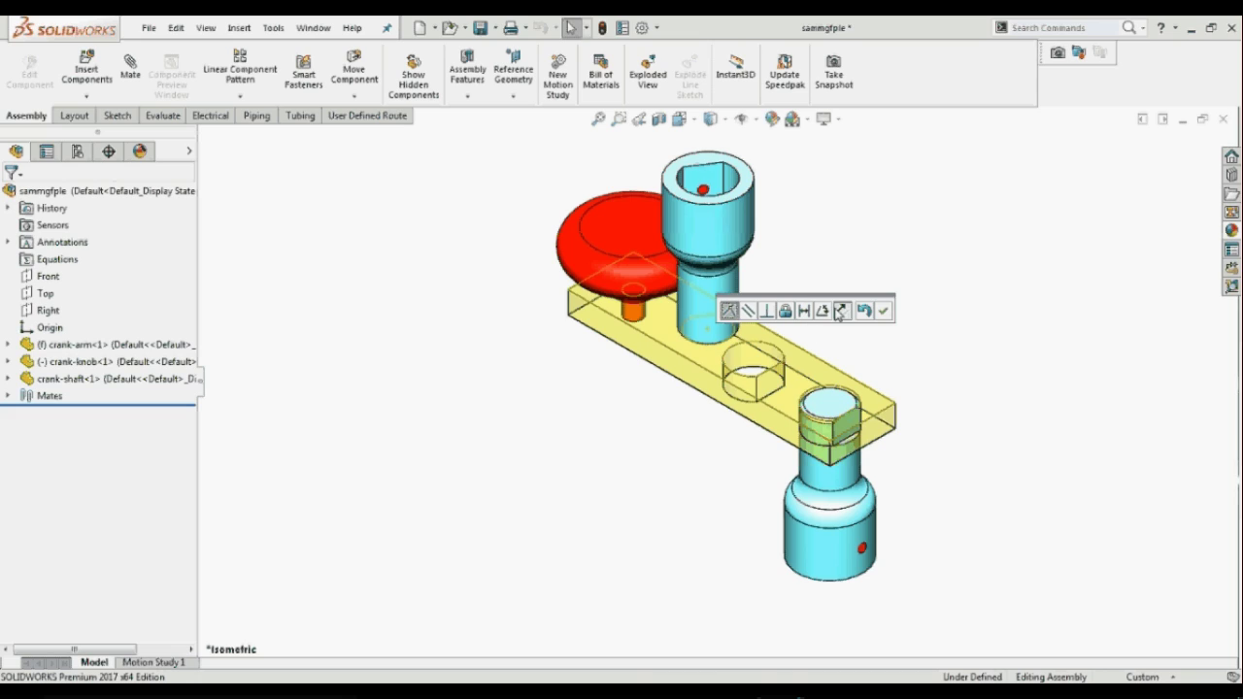
{"action": "left_click", "coordinate": [886, 311]}
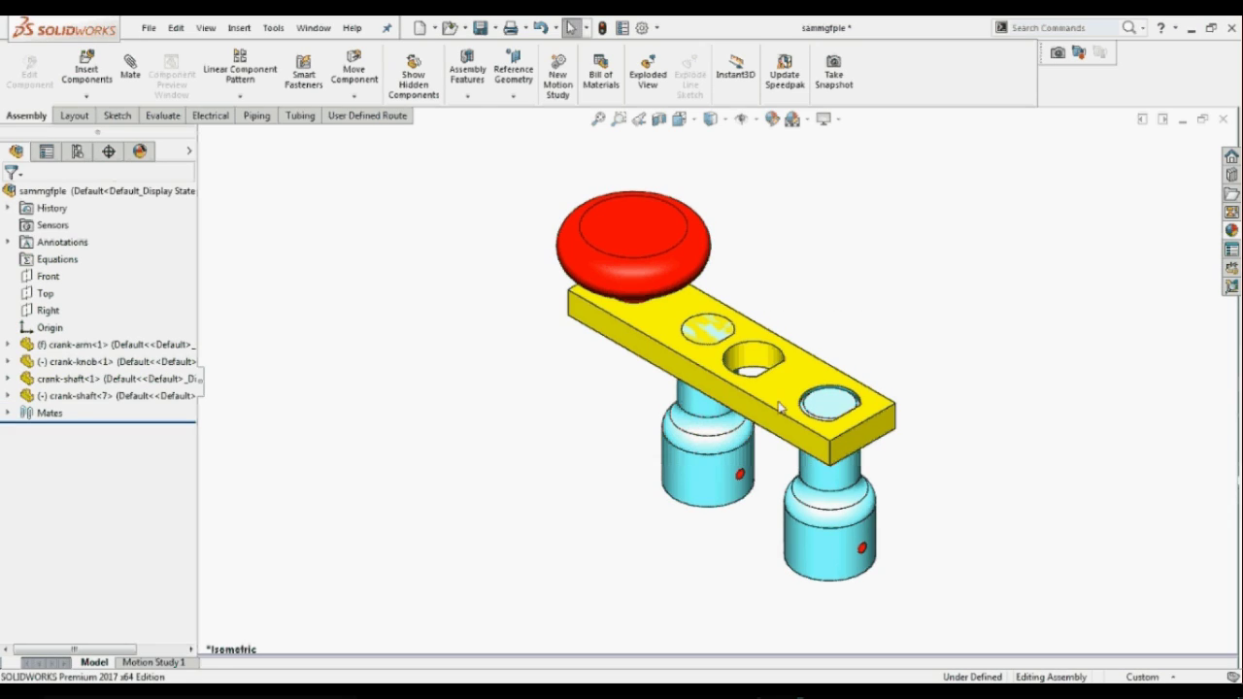
{"action": "left_click_drag", "start_coordinate": [744, 415], "coordinate": [759, 361]}
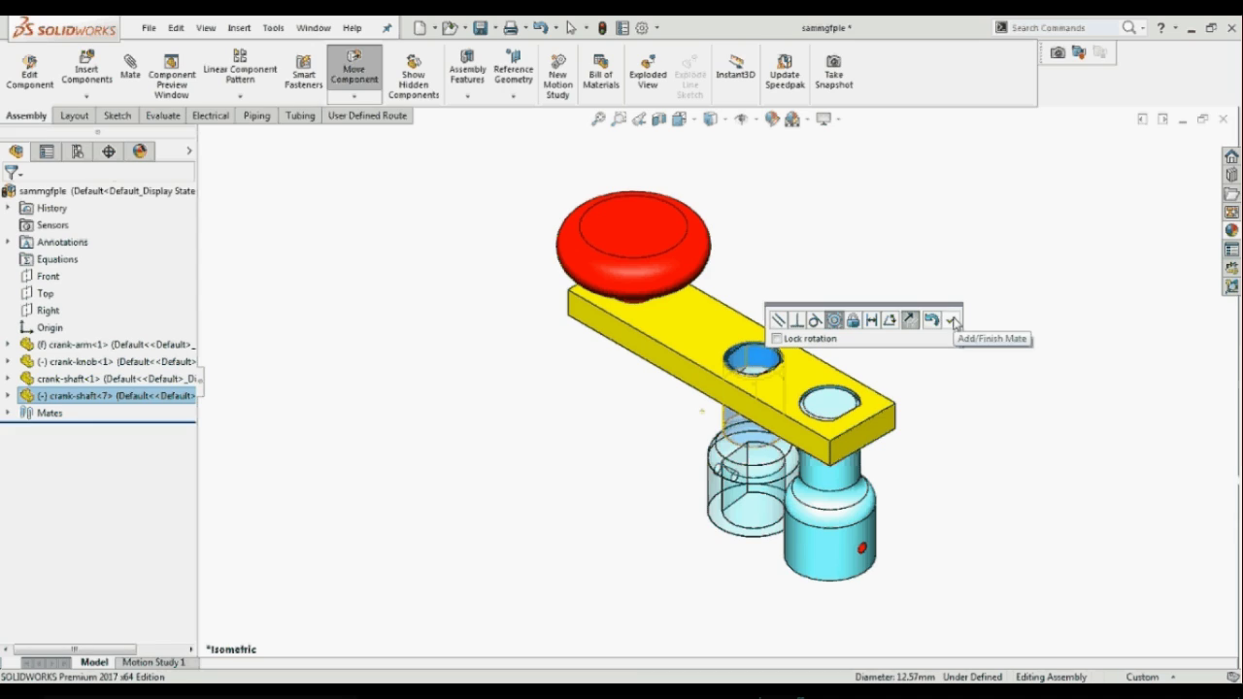
{"action": "left_click", "coordinate": [954, 324]}
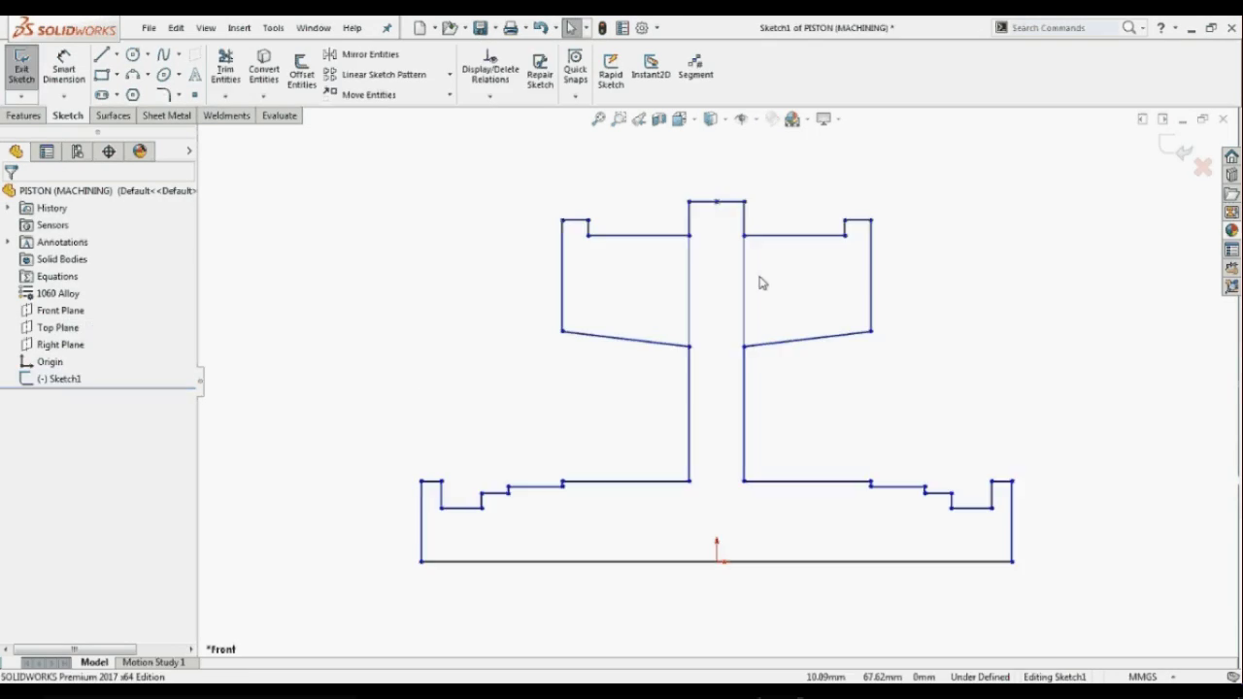
- Trim the two vertical segments crossing the upper part of the piston sketch profile
{"action": "key", "text": "s"}
{"action": "left_click", "coordinate": [573, 466]}
{"action": "key", "text": "Escape"}
- Fillet the two lower outer corners of the piston sketch's upper section with a 4 mm radius
{"action": "key", "text": "s"}
{"action": "left_click", "coordinate": [446, 445]}
{"action": "left_click", "coordinate": [562, 331]}
{"action": "left_click", "coordinate": [871, 331]}
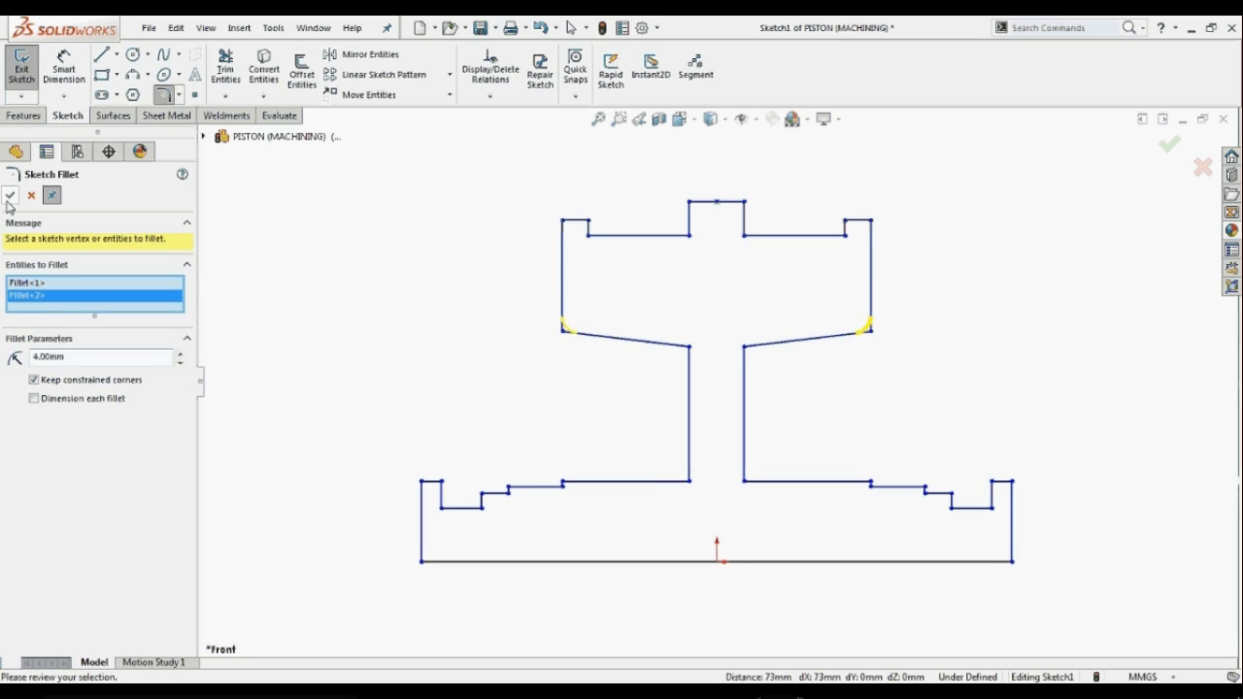
{"action": "key", "text": "Return"}
- Fillet the four vertical edges of the base where its angled walls meet the front face and side wings
{"action": "key", "text": "s"}
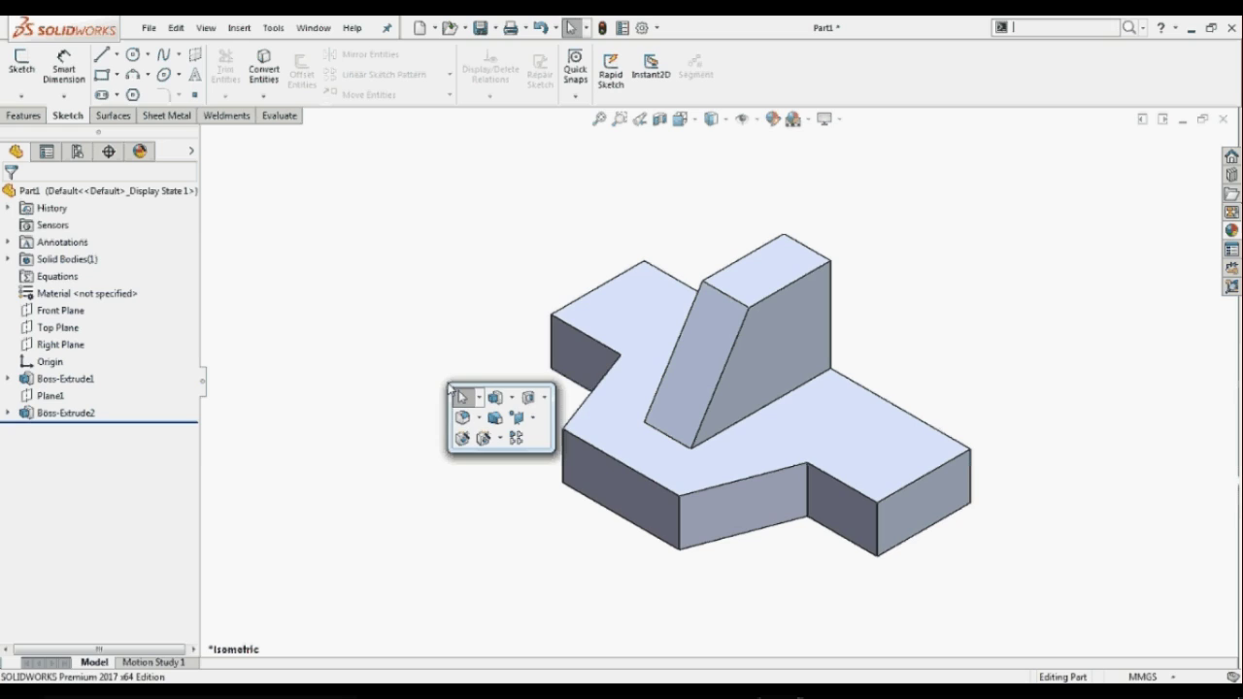
{"action": "left_click", "coordinate": [463, 418]}
{"action": "left_click", "coordinate": [805, 498]}
{"action": "left_click", "coordinate": [682, 522]}
{"action": "middle_click_drag", "start_coordinate": [684, 522], "coordinate": [584, 383]}
{"action": "left_click", "coordinate": [584, 384]}
{"action": "left_click", "coordinate": [613, 473]}
{"action": "middle_click_drag", "start_coordinate": [613, 474], "coordinate": [385, 444]}
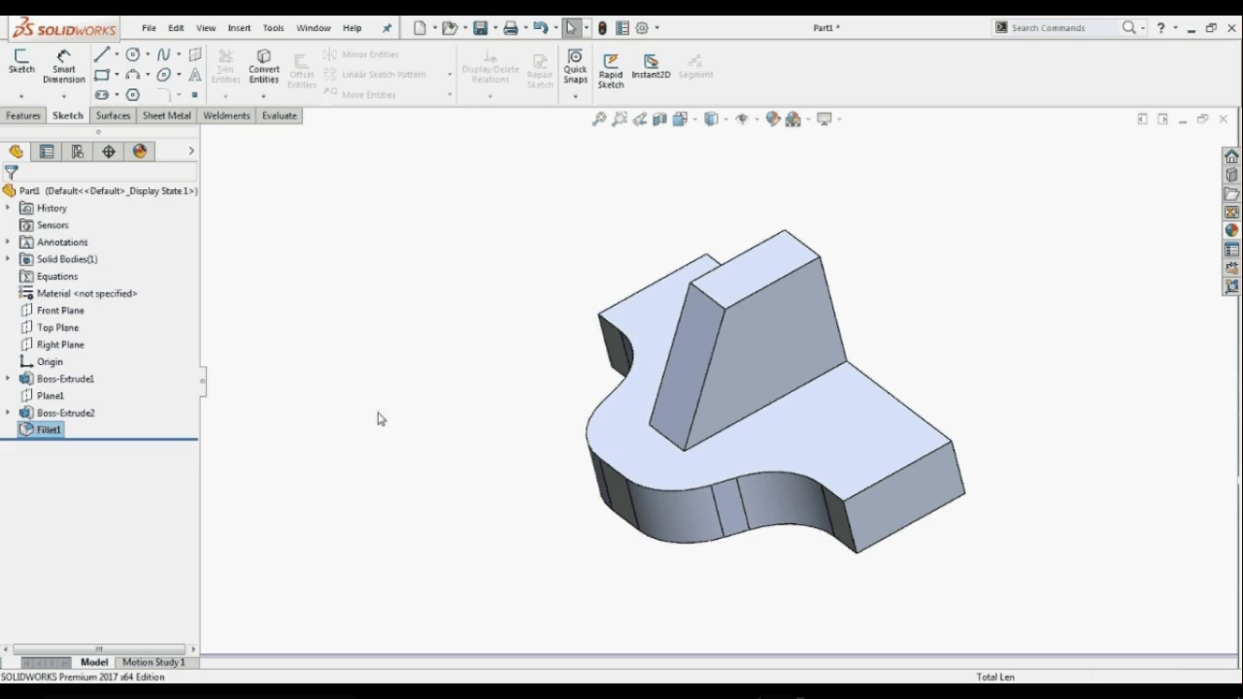
- Chamfer the two long top edges of the upright block with a distance of 2 mm
{"action": "key", "text": "s"}
{"action": "left_click", "coordinate": [470, 476]}
{"action": "left_click", "coordinate": [726, 302]}
{"action": "double_click", "coordinate": [73, 511]}
{"action": "type", "text": "2"}
{"action": "key", "text": "Return"}
{"action": "left_click", "coordinate": [737, 268]}
{"action": "key", "text": "Return"}
{"action": "middle_click_drag", "start_coordinate": [477, 450], "coordinate": [453, 447]}
- Place two ANSI Metric Ø2.0 dowel holes on the base's top face, one on each side wing
{"action": "key", "text": "s"}
{"action": "left_click", "coordinate": [472, 510]}
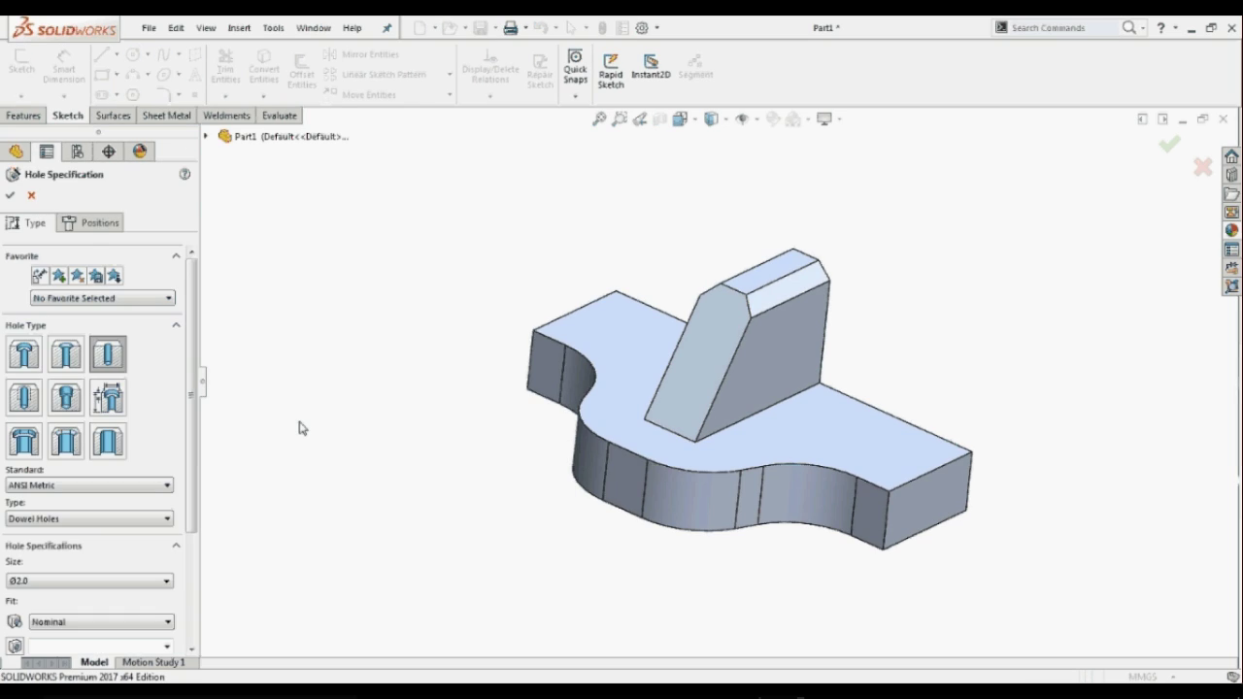
{"action": "left_click", "coordinate": [89, 223]}
{"action": "left_click", "coordinate": [838, 436]}
{"action": "left_click", "coordinate": [616, 333]}
{"action": "left_click", "coordinate": [13, 195]}
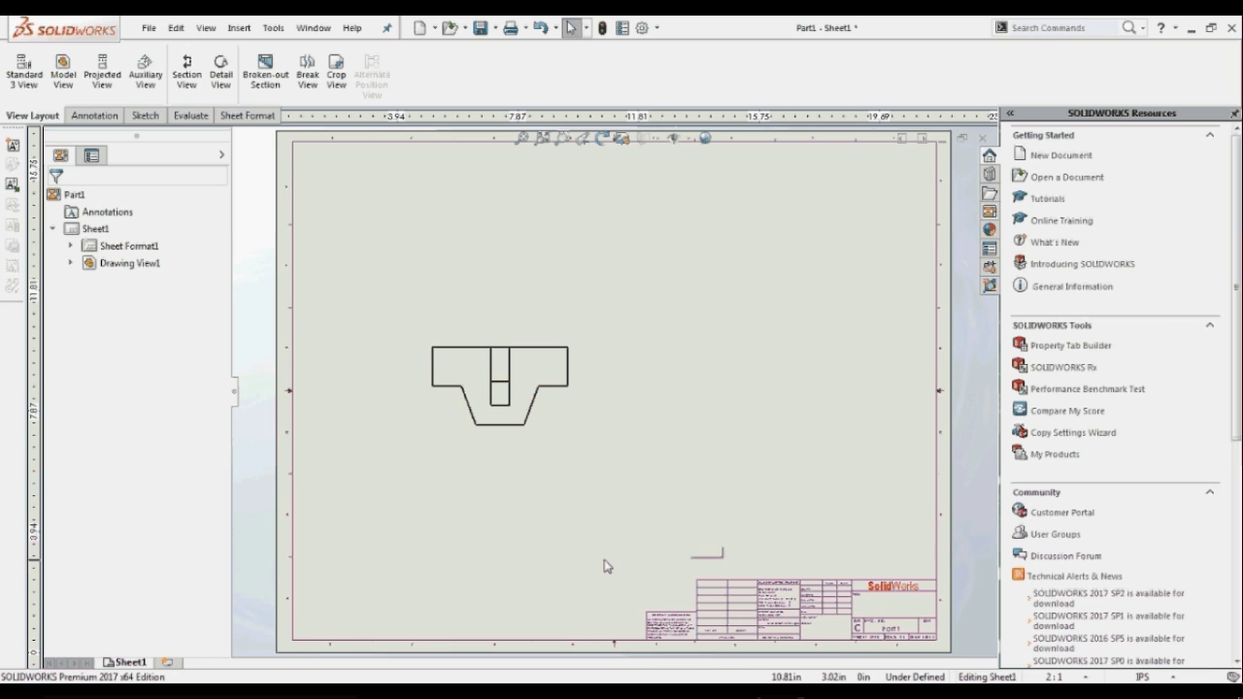
- Add projected views above and beside the existing drawing view of the part
{"action": "left_click", "coordinate": [544, 408]}
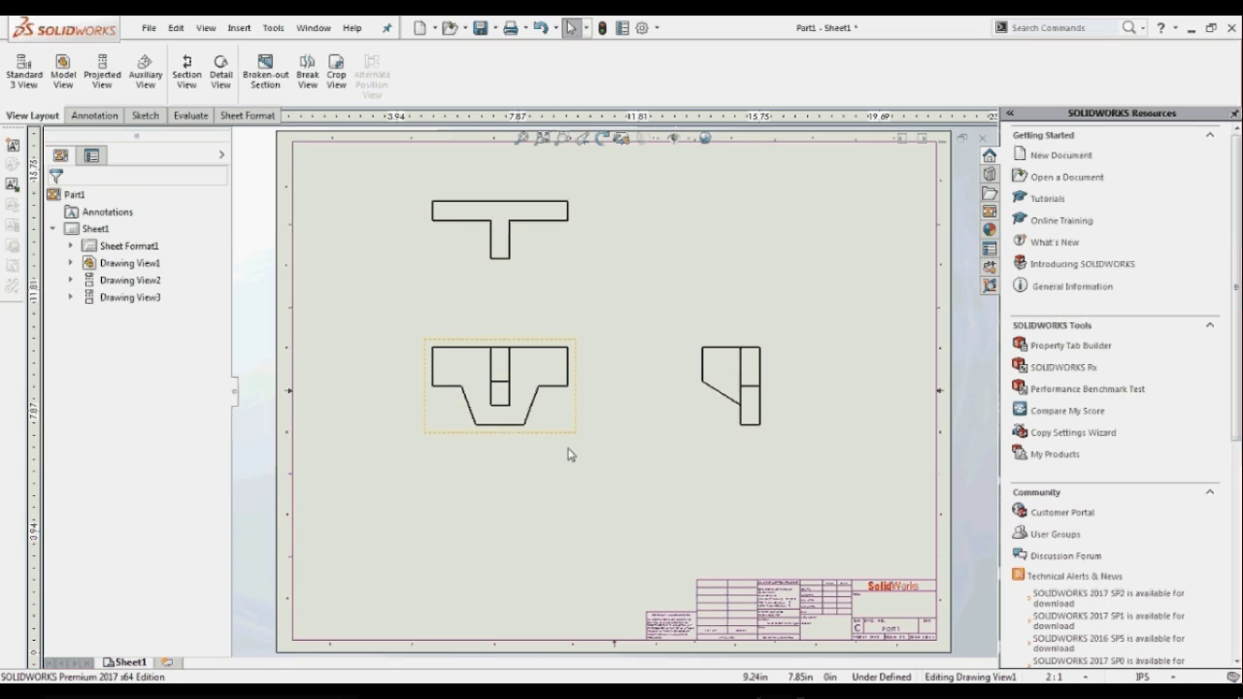
- Create a section view with a vertical cutting line through the middle of the front view, placed beside that view
{"action": "left_click", "coordinate": [186, 69]}
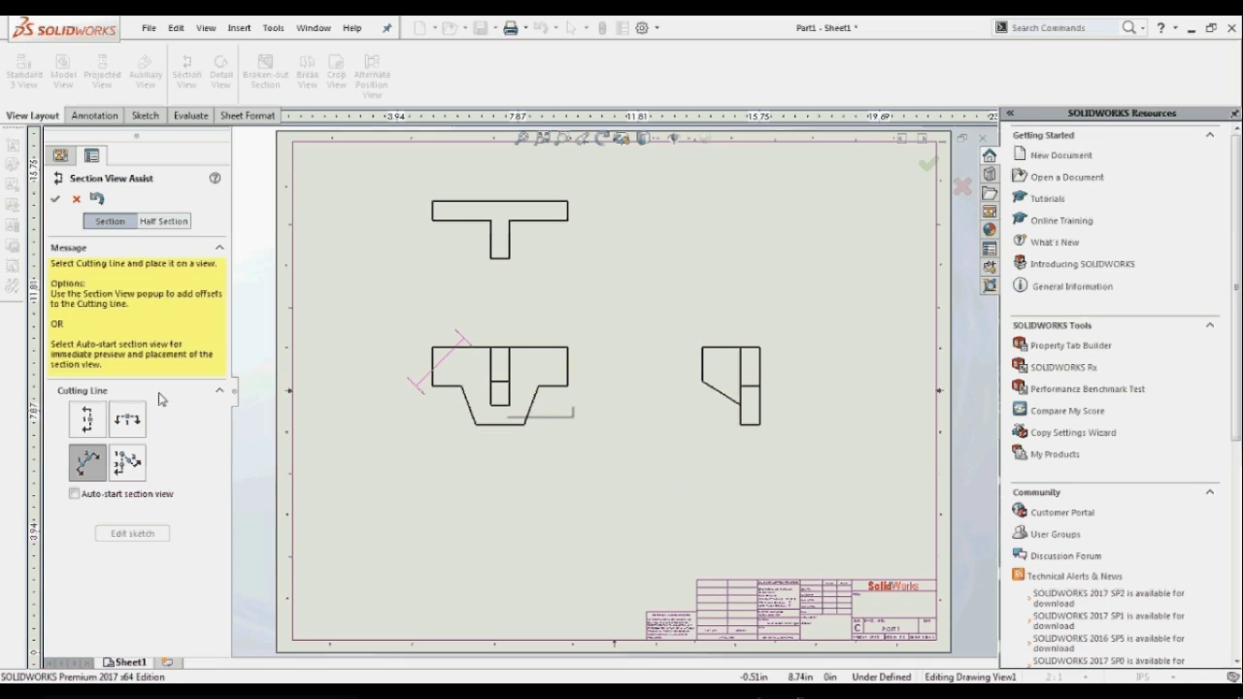
{"action": "left_click", "coordinate": [87, 417]}
{"action": "left_click", "coordinate": [499, 386]}
{"action": "left_click", "coordinate": [365, 380]}
- Create a circular detail view of the right end of the T-shaped upper view and place it beside that view
{"action": "key", "text": "s"}
{"action": "left_click", "coordinate": [651, 445]}
{"action": "left_click", "coordinate": [567, 220]}
{"action": "left_click", "coordinate": [604, 220]}
{"action": "left_click", "coordinate": [719, 241]}
- Dimension the overall width above the front view and the flange thickness at the left end of the T-shaped upper view
{"action": "key", "text": "s"}
{"action": "left_click", "coordinate": [699, 484]}
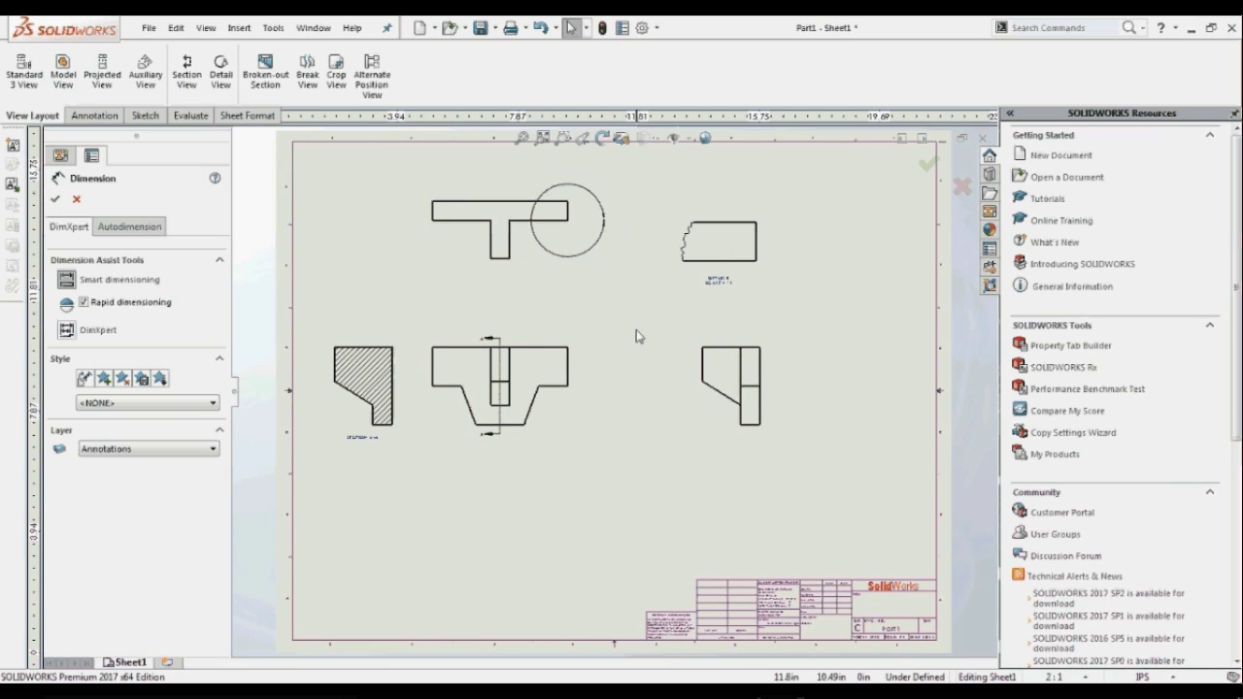
{"action": "left_click", "coordinate": [530, 346]}
{"action": "left_click", "coordinate": [500, 309]}
{"action": "left_click", "coordinate": [432, 211]}
{"action": "left_click", "coordinate": [393, 210]}
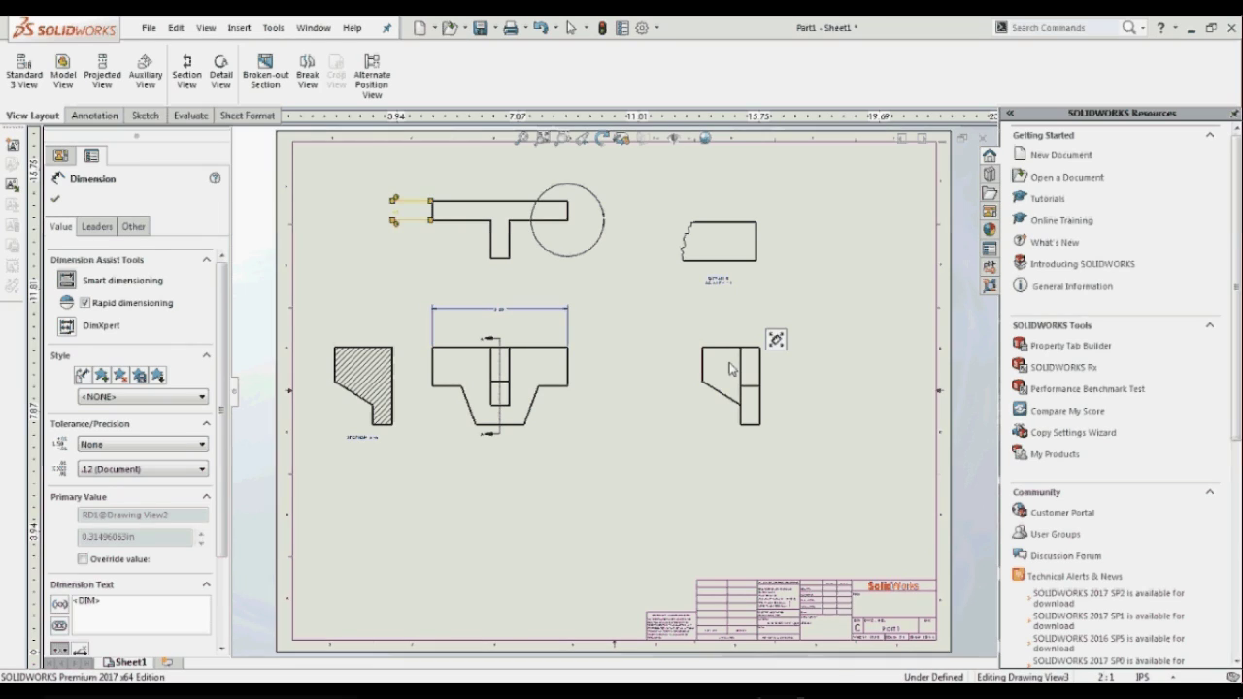
- Dimension the short left edge and the overall width of the side view
{"action": "left_click", "coordinate": [700, 363]}
{"action": "left_click", "coordinate": [759, 373]}
{"action": "left_click", "coordinate": [732, 457]}
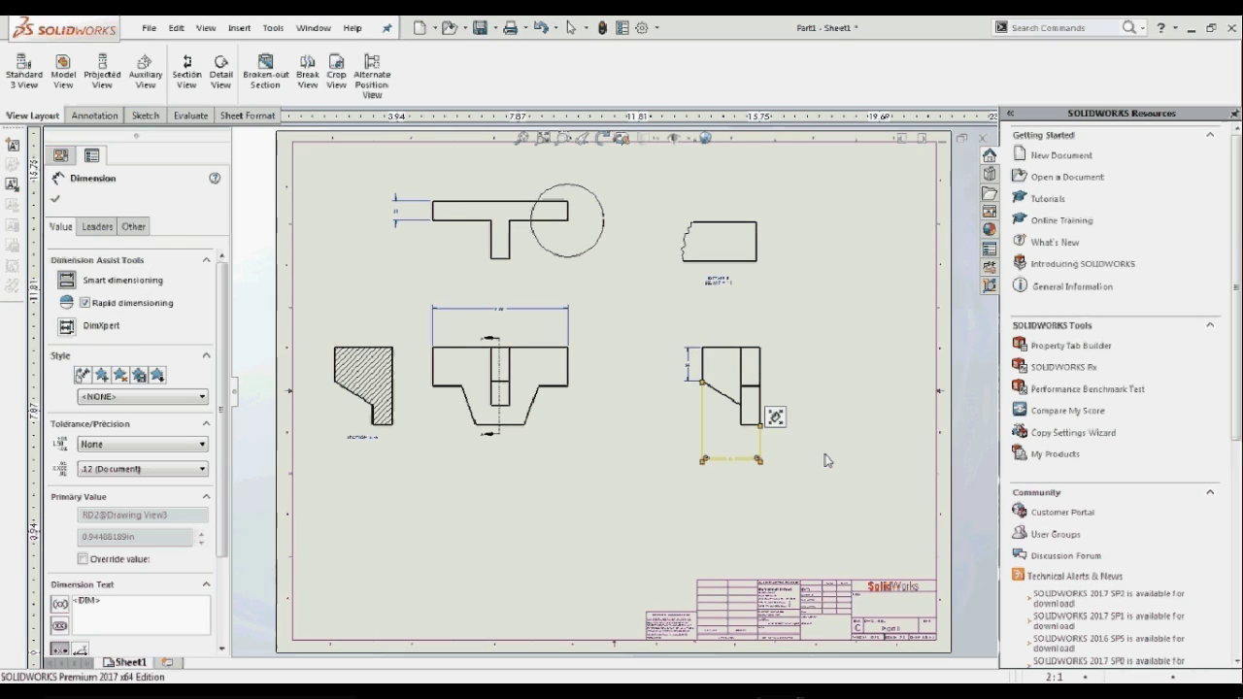
{"action": "left_click", "coordinate": [849, 416]}
{"action": "key", "text": "Escape"}
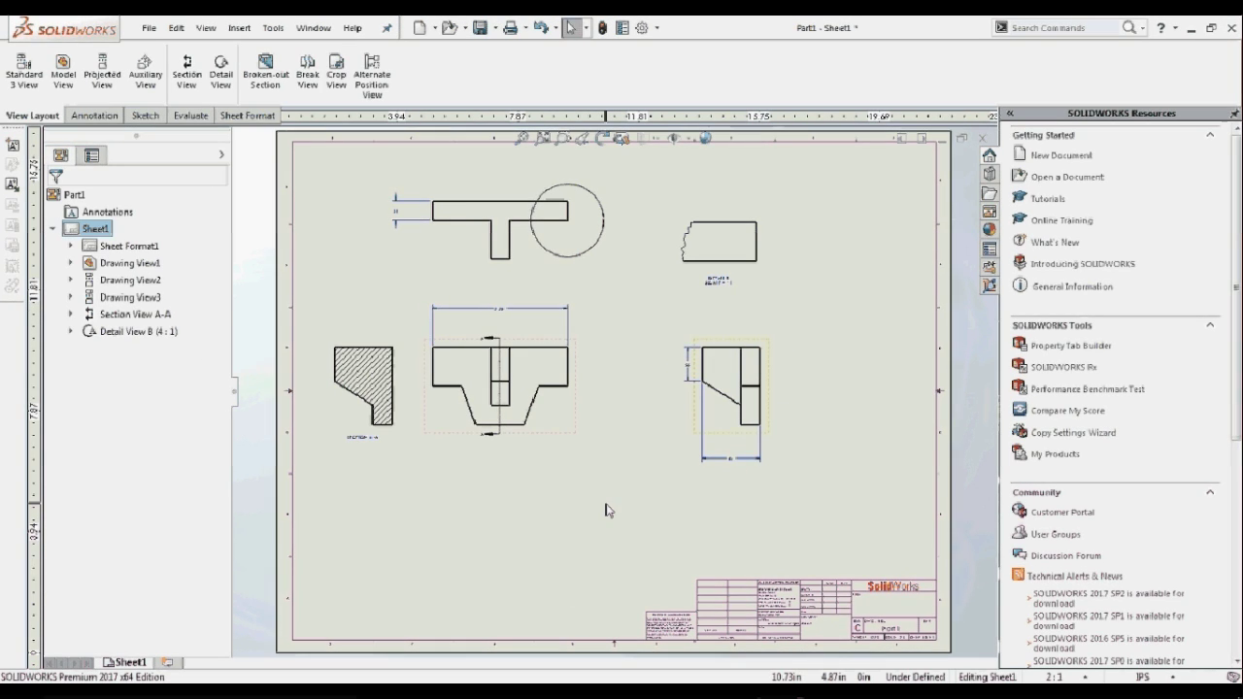
- Customize the Assembly shortcut bar by removing the flyout next to Select and adding the Explode Sketch commands flyout
{"action": "key", "text": "s"}
{"action": "right_click", "coordinate": [693, 571]}
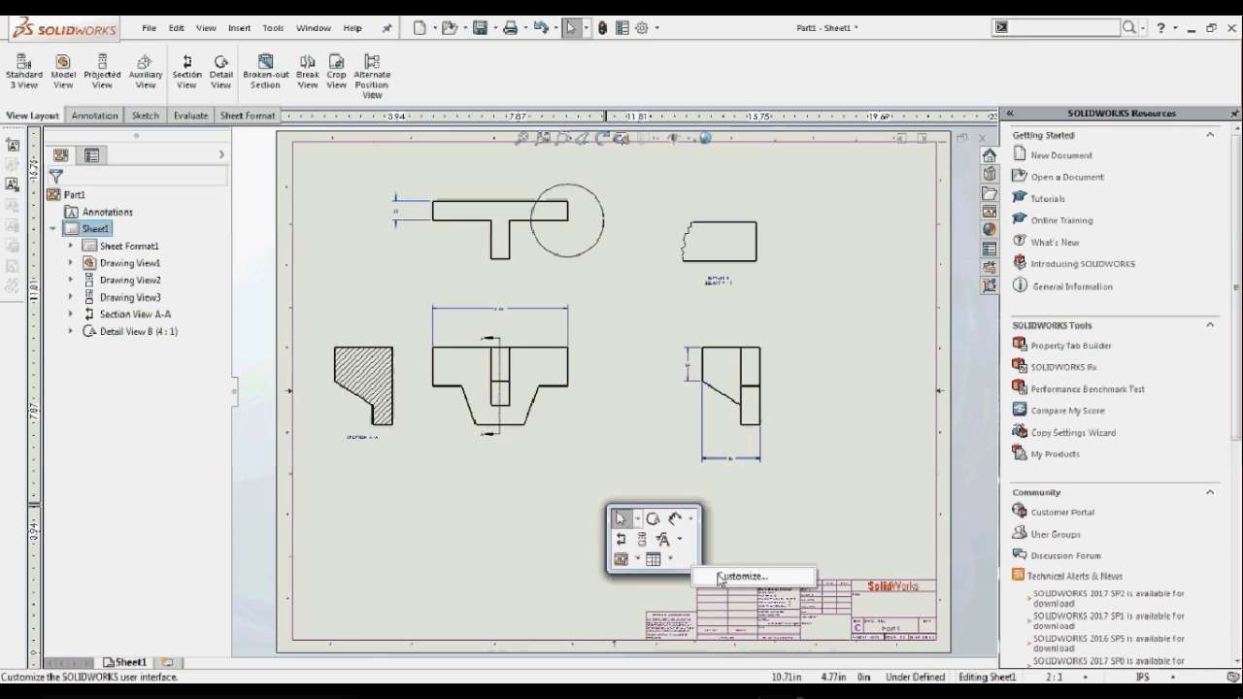
{"action": "left_click", "coordinate": [719, 578]}
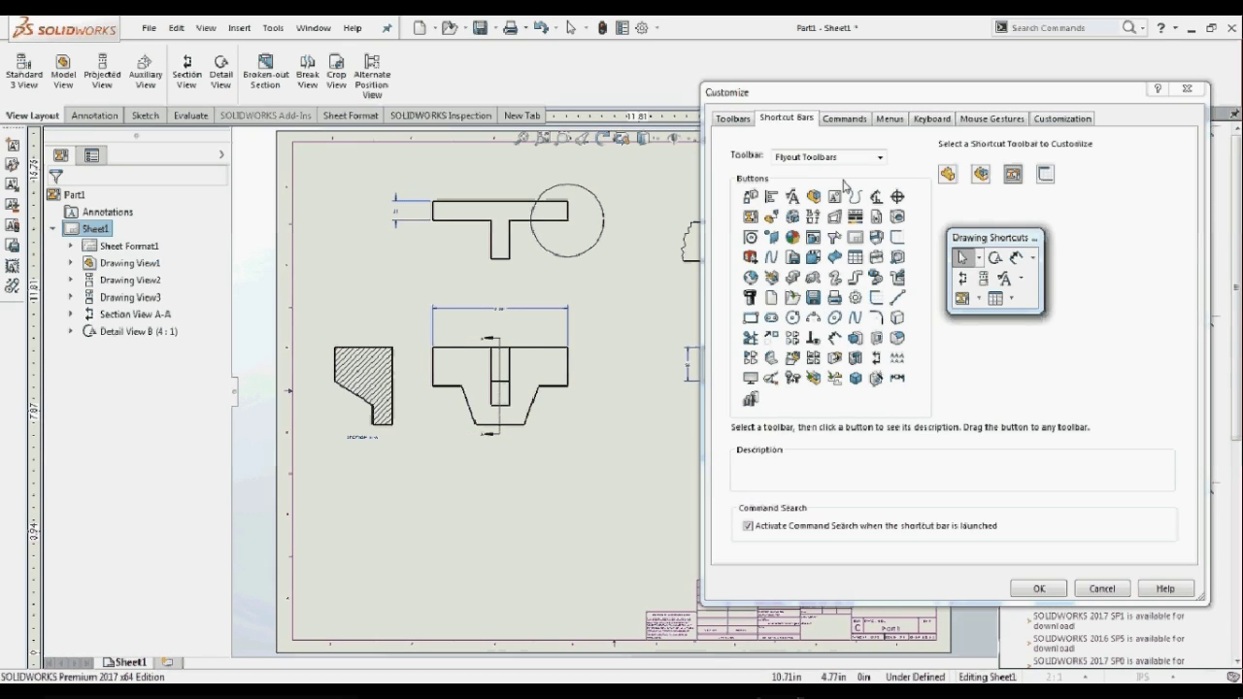
{"action": "left_click", "coordinate": [980, 174]}
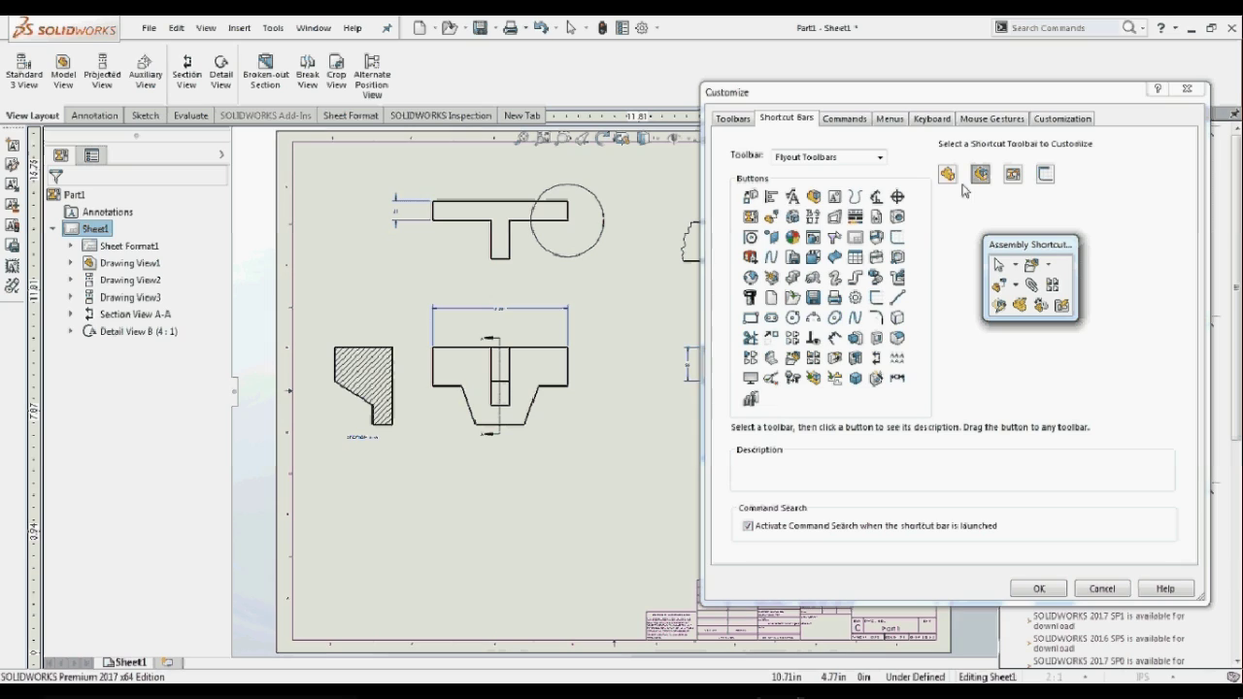
{"action": "left_click", "coordinate": [947, 174]}
{"action": "left_click", "coordinate": [1044, 175]}
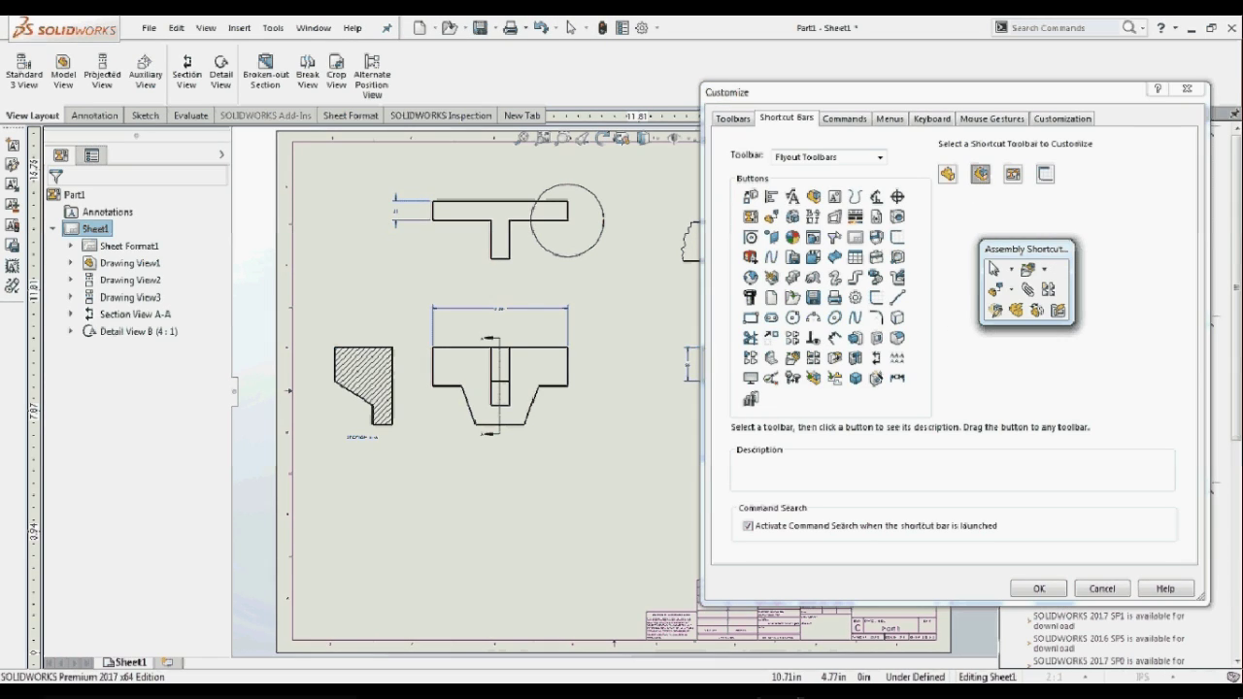
{"action": "left_click_drag", "start_coordinate": [1026, 274], "coordinate": [907, 398]}
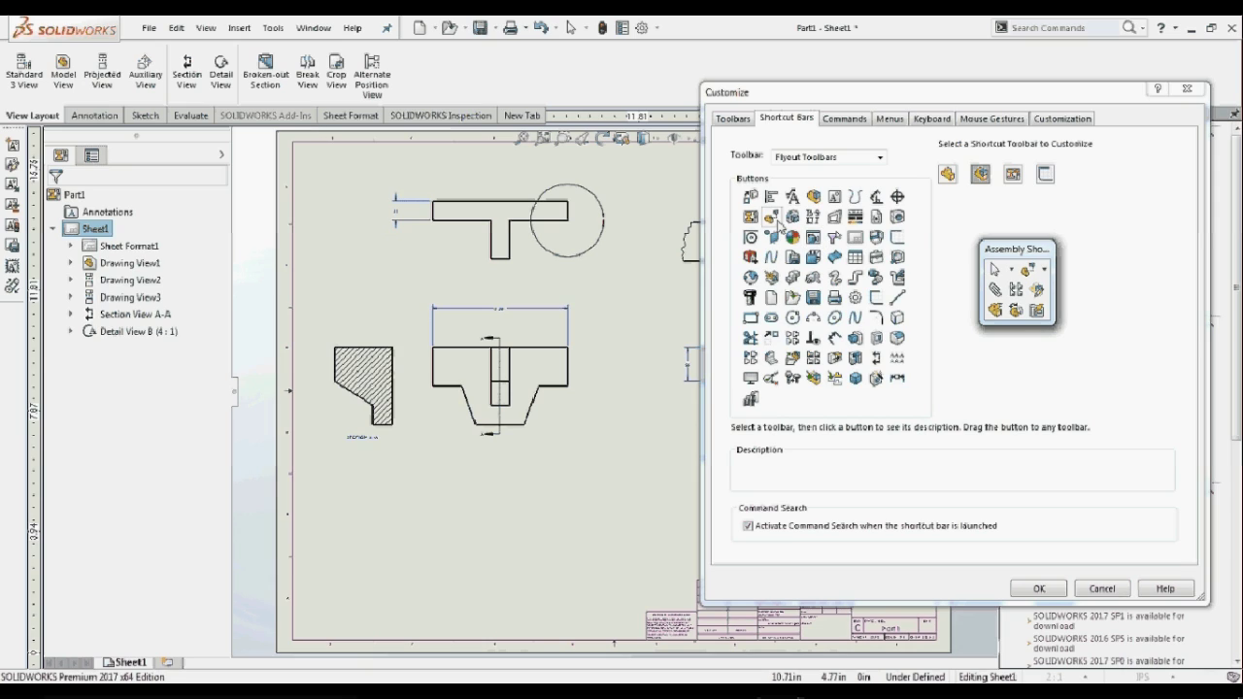
{"action": "left_click_drag", "start_coordinate": [772, 216], "coordinate": [1014, 290]}
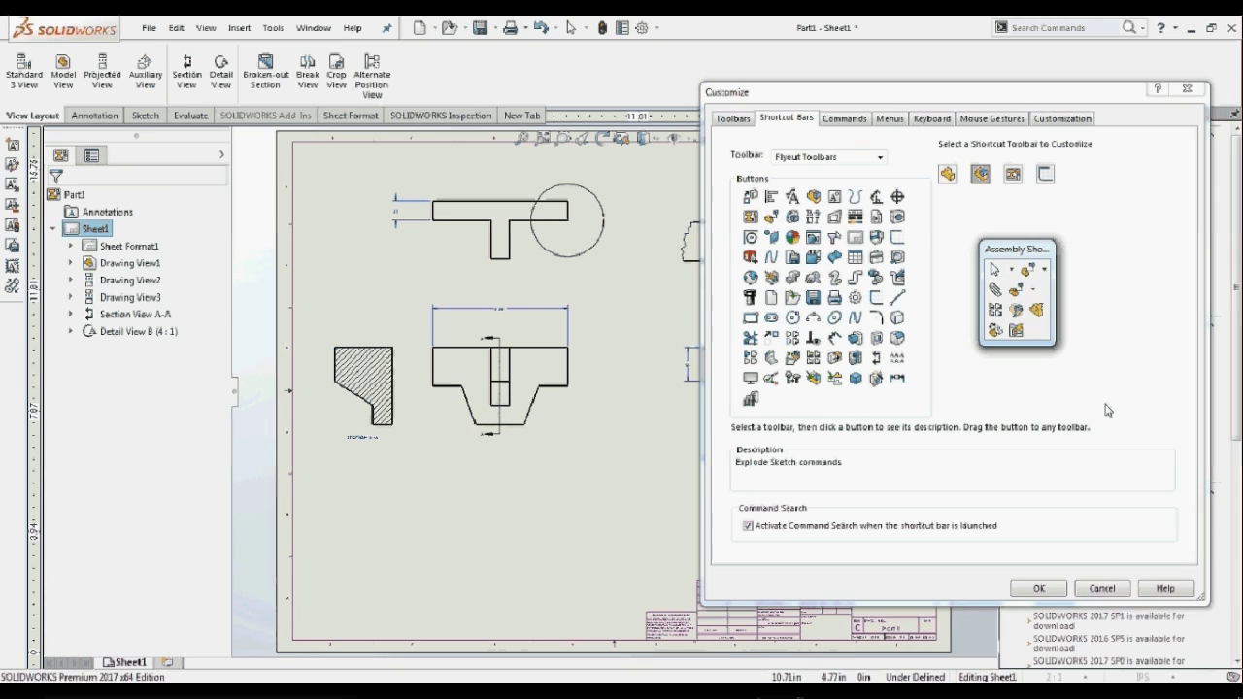
{"action": "left_click", "coordinate": [1041, 588]}
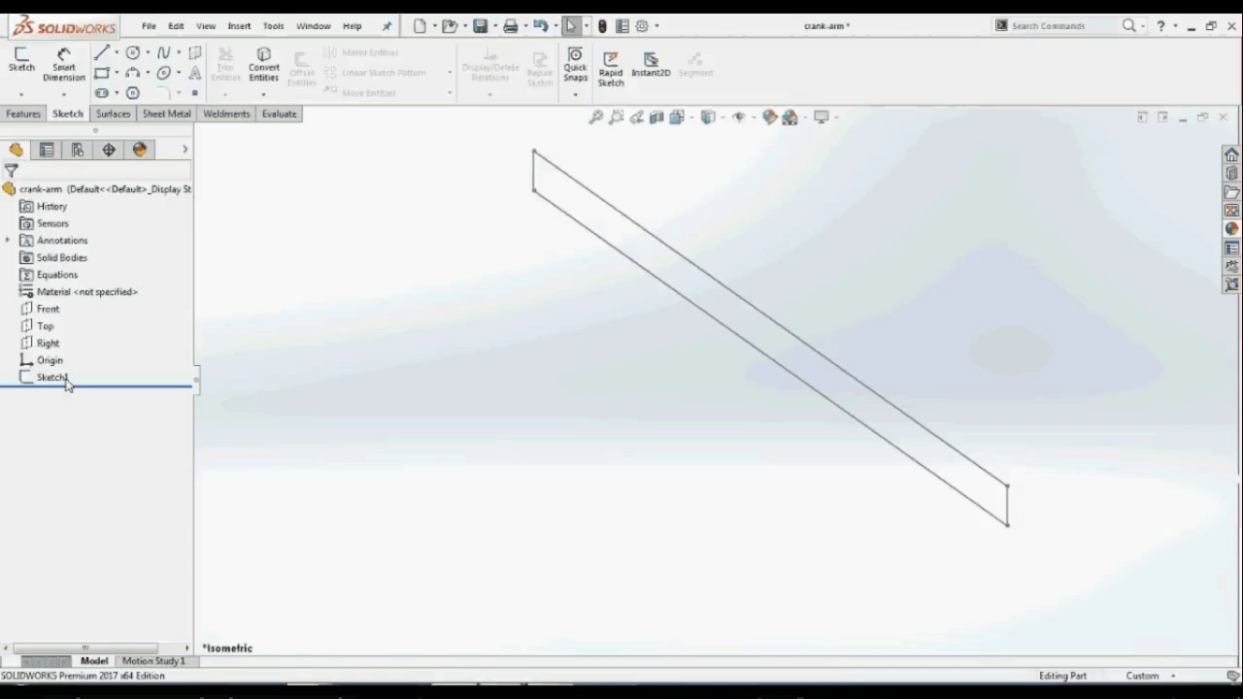
- Open the crank-arm part's rectangle sketch for editing, restore the isometric view and exit the sketch
{"action": "left_click", "coordinate": [61, 379]}
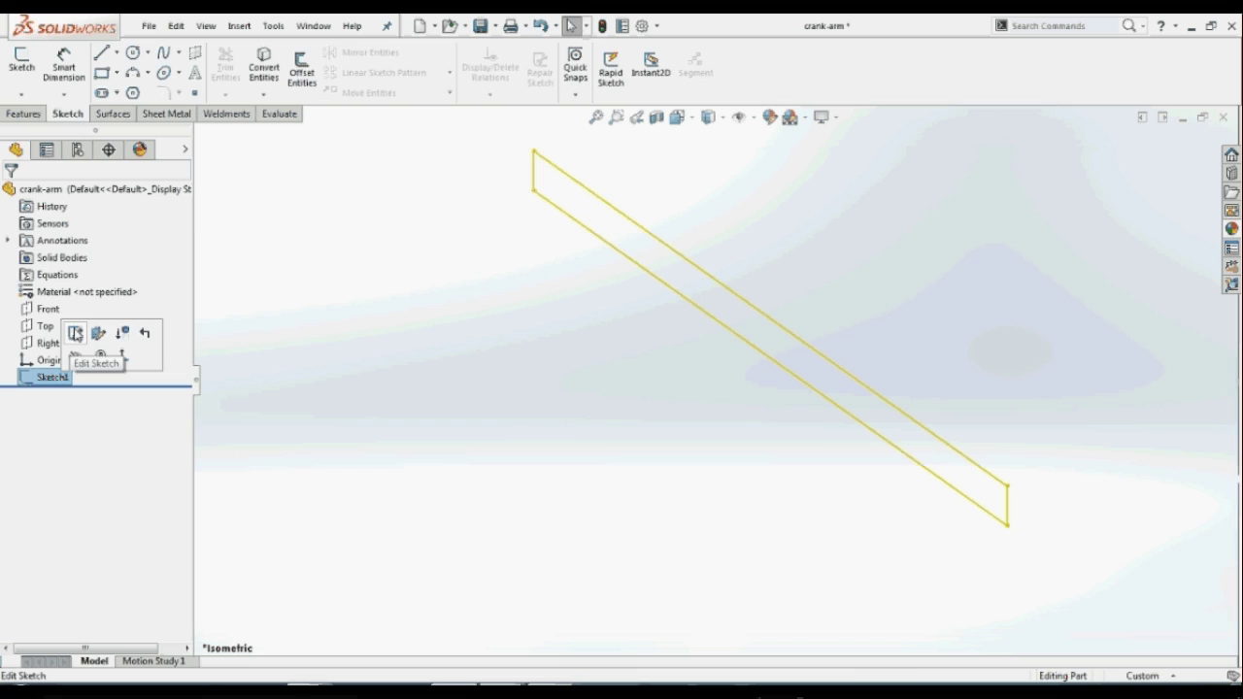
{"action": "left_click", "coordinate": [76, 334]}
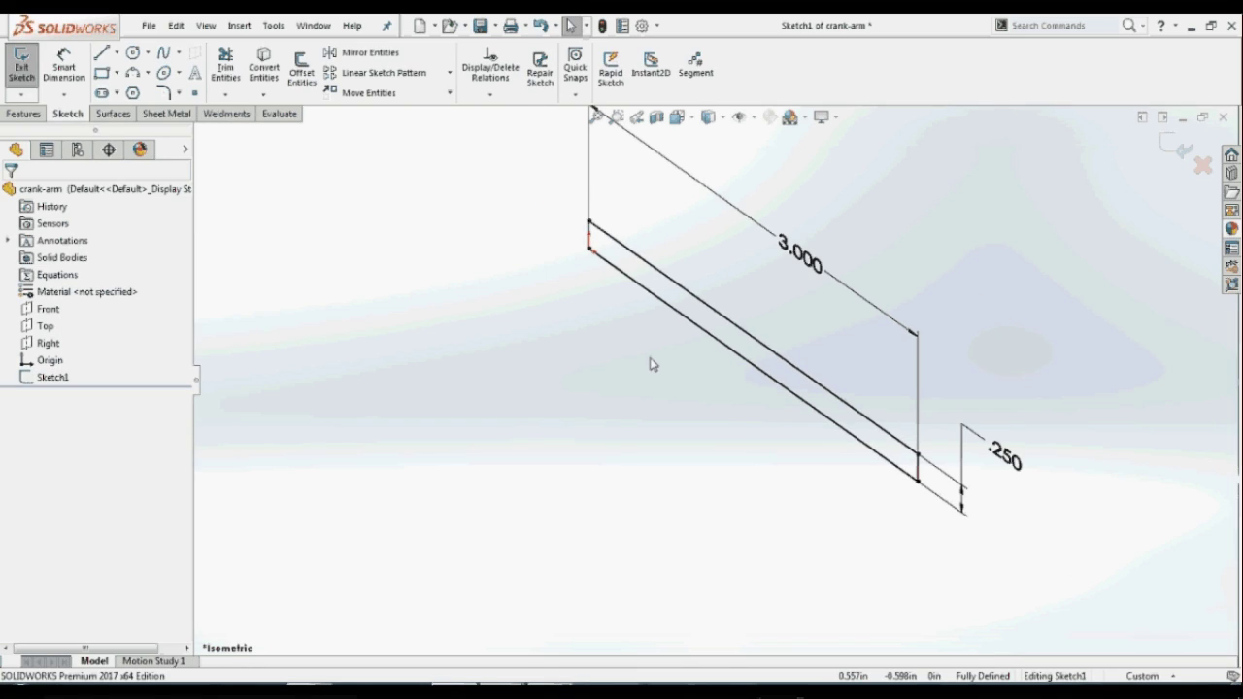
{"action": "middle_click_drag", "start_coordinate": [755, 385], "coordinate": [580, 398]}
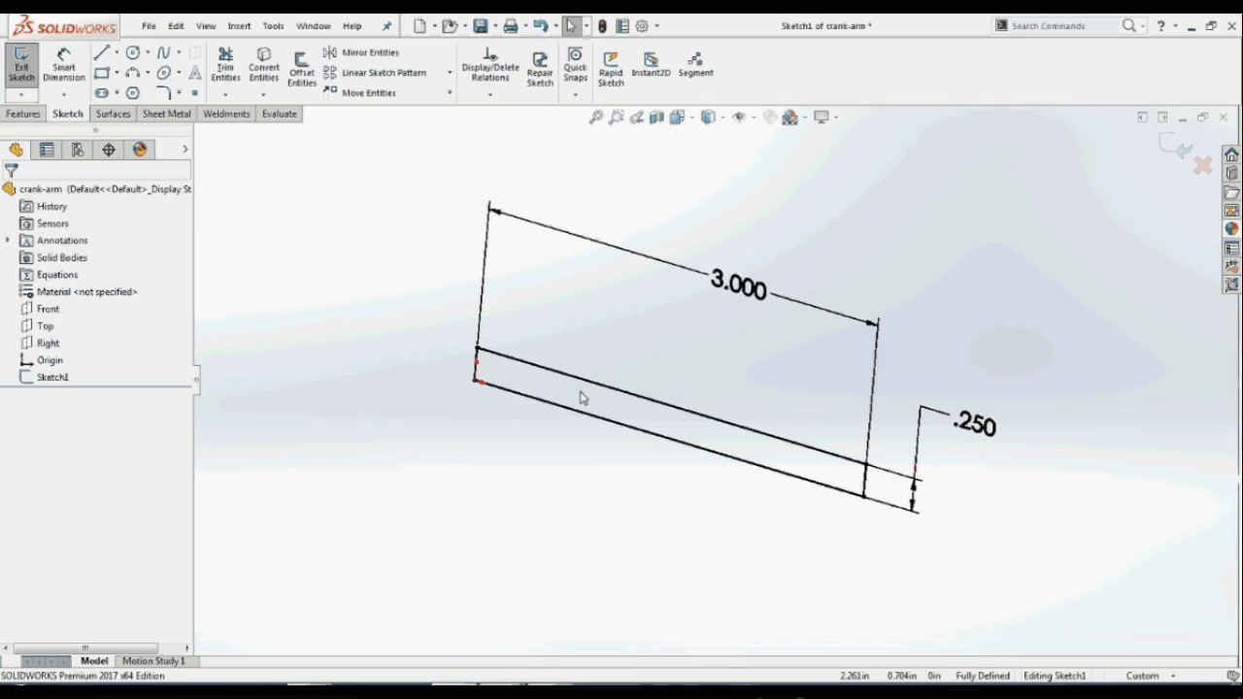
{"action": "key", "text": "ctrl+7"}
{"action": "key", "text": "d"}
{"action": "left_click", "coordinate": [532, 447]}
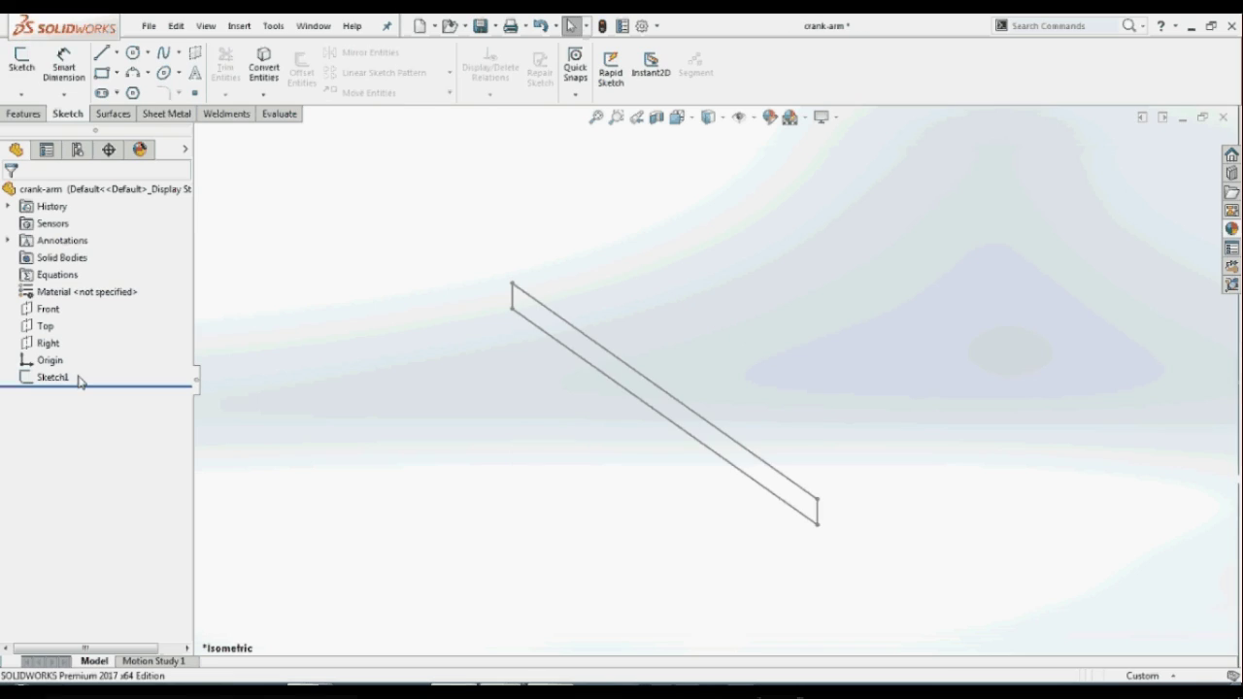
- Extrude the rectangle sketch as a boss to form a flat, wide plate
{"action": "left_click", "coordinate": [64, 377]}
{"action": "left_click", "coordinate": [23, 114]}
{"action": "left_click", "coordinate": [30, 78]}
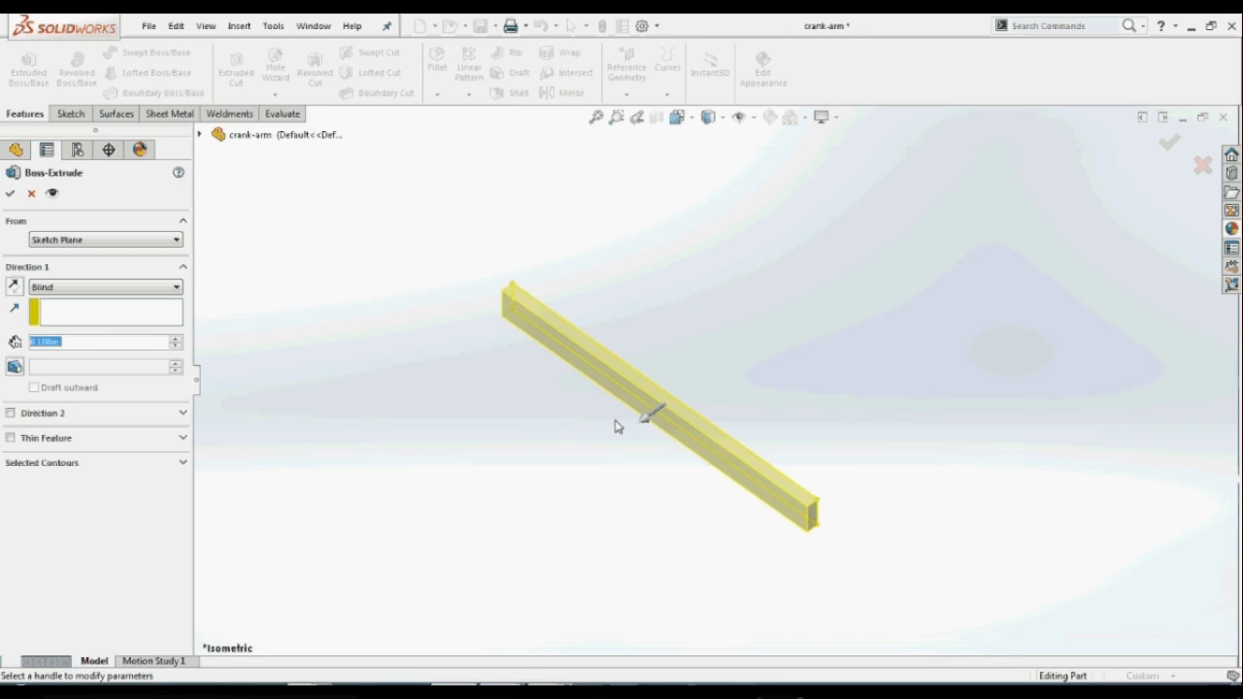
{"action": "left_click_drag", "start_coordinate": [641, 425], "coordinate": [561, 478]}
{"action": "left_click", "coordinate": [10, 194]}
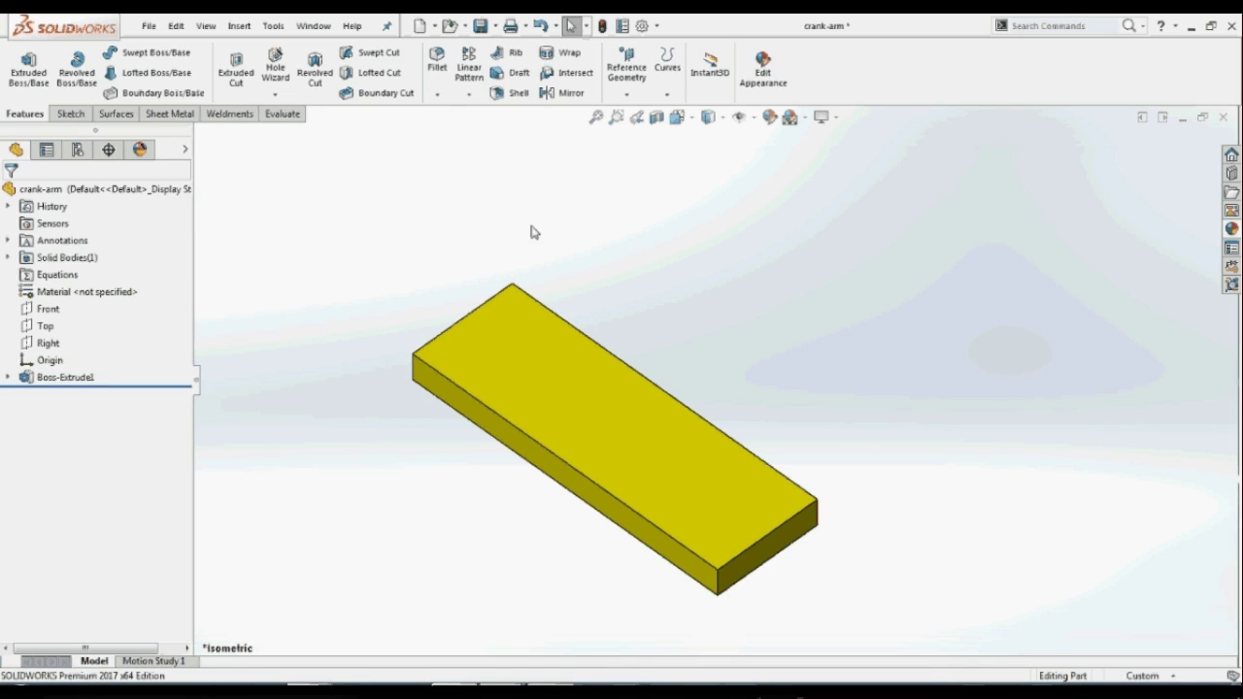
- Sketch a small circle on the plate's large top face near its left end and exit the sketch
{"action": "left_click", "coordinate": [473, 372]}
{"action": "left_click", "coordinate": [536, 326]}
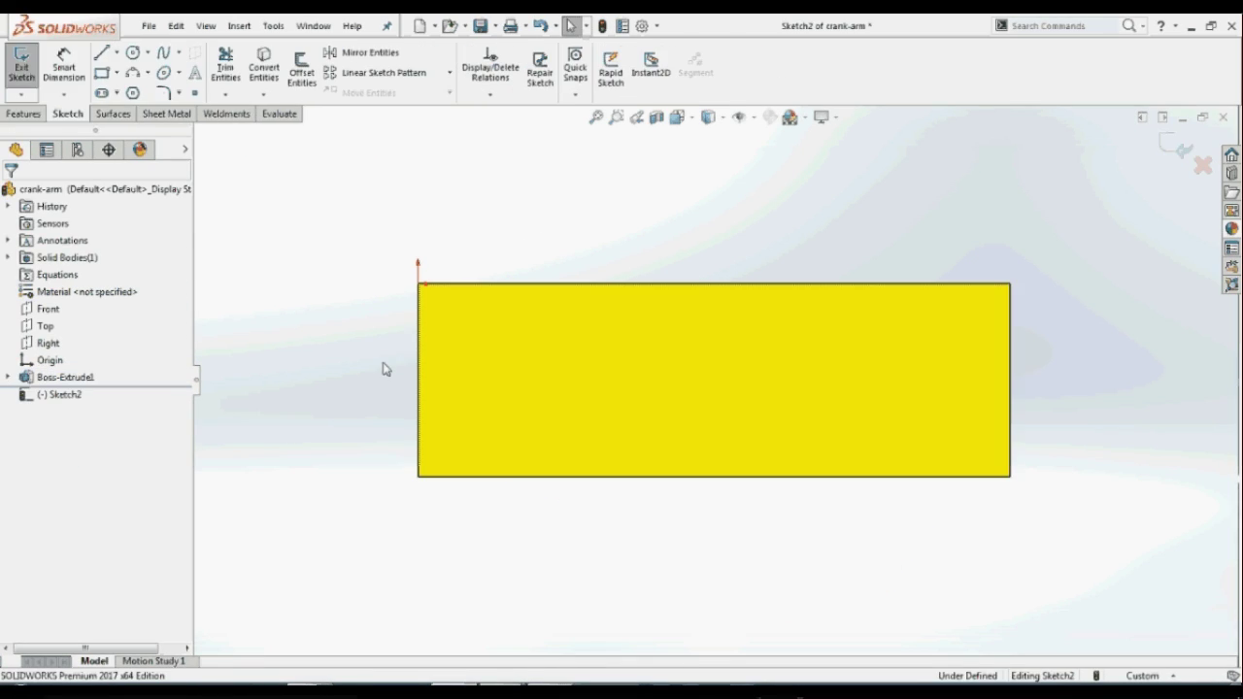
{"action": "key", "text": "s"}
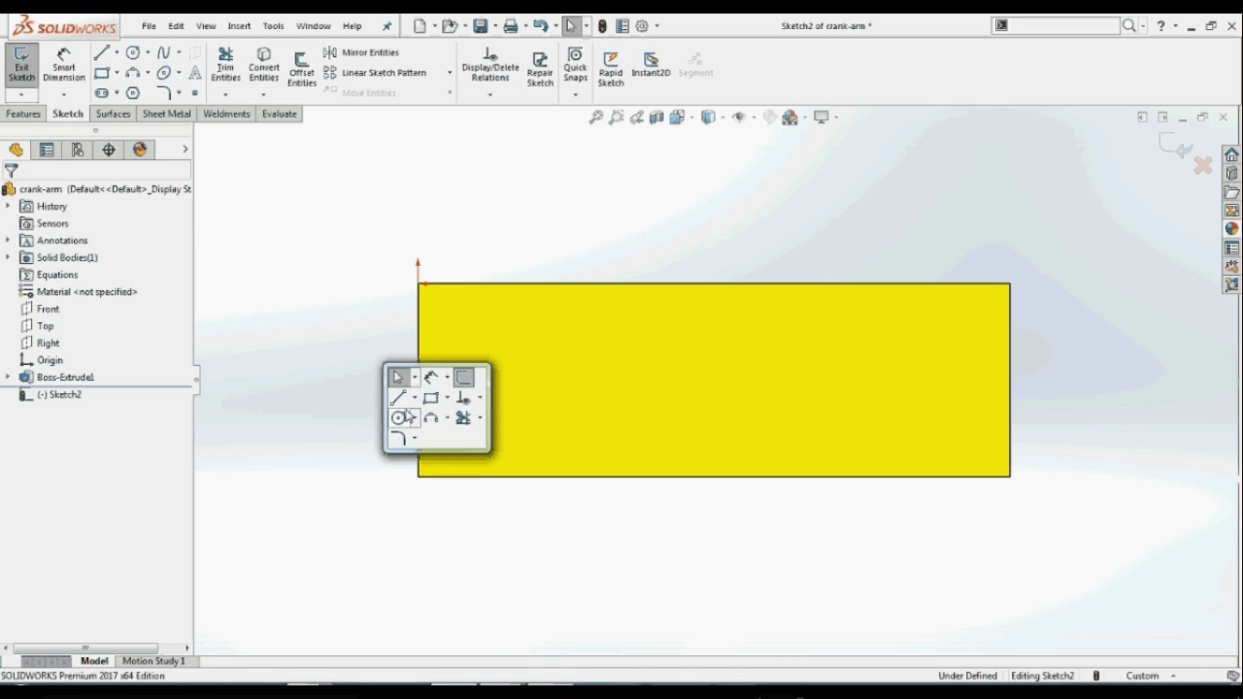
{"action": "left_click", "coordinate": [400, 420]}
{"action": "left_click", "coordinate": [490, 387]}
{"action": "left_click", "coordinate": [506, 399]}
{"action": "key", "text": "Escape"}
{"action": "key", "text": "d"}
{"action": "left_click", "coordinate": [515, 412]}
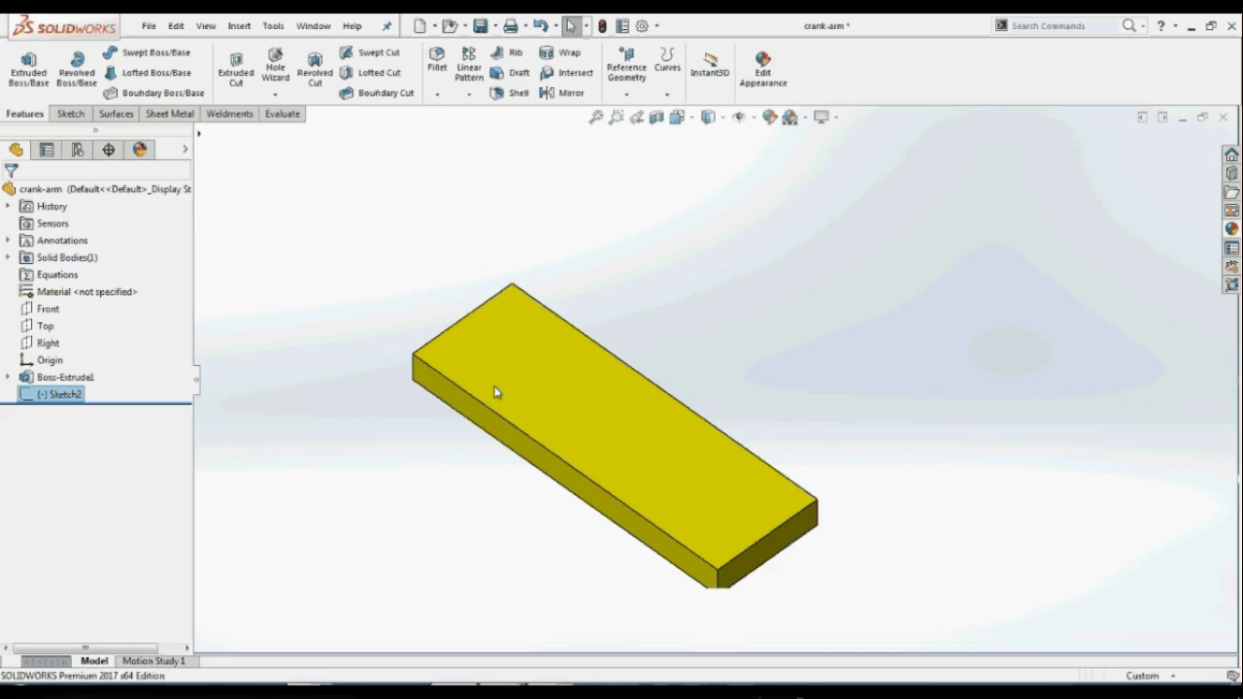
- Cut-extrude the circle sketch to make a round hole in the plate
{"action": "left_click", "coordinate": [242, 82]}
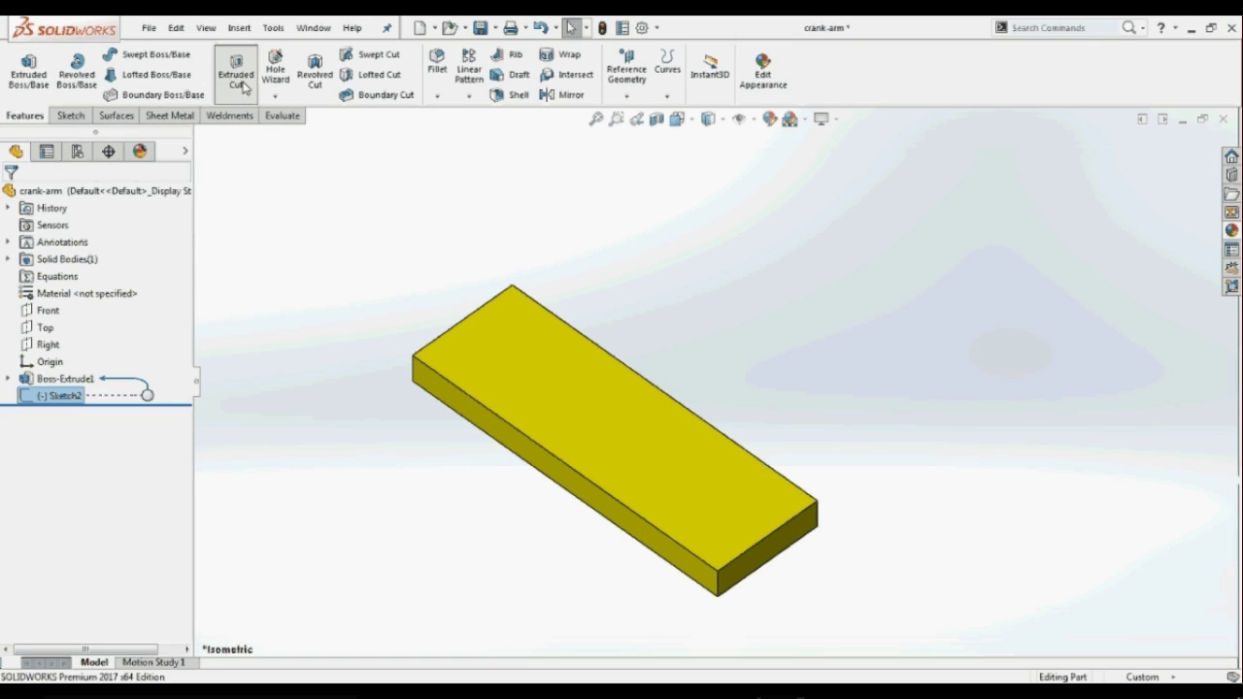
{"action": "left_click", "coordinate": [281, 396]}
{"action": "right_click", "coordinate": [295, 405]}
{"action": "left_click", "coordinate": [305, 413]}
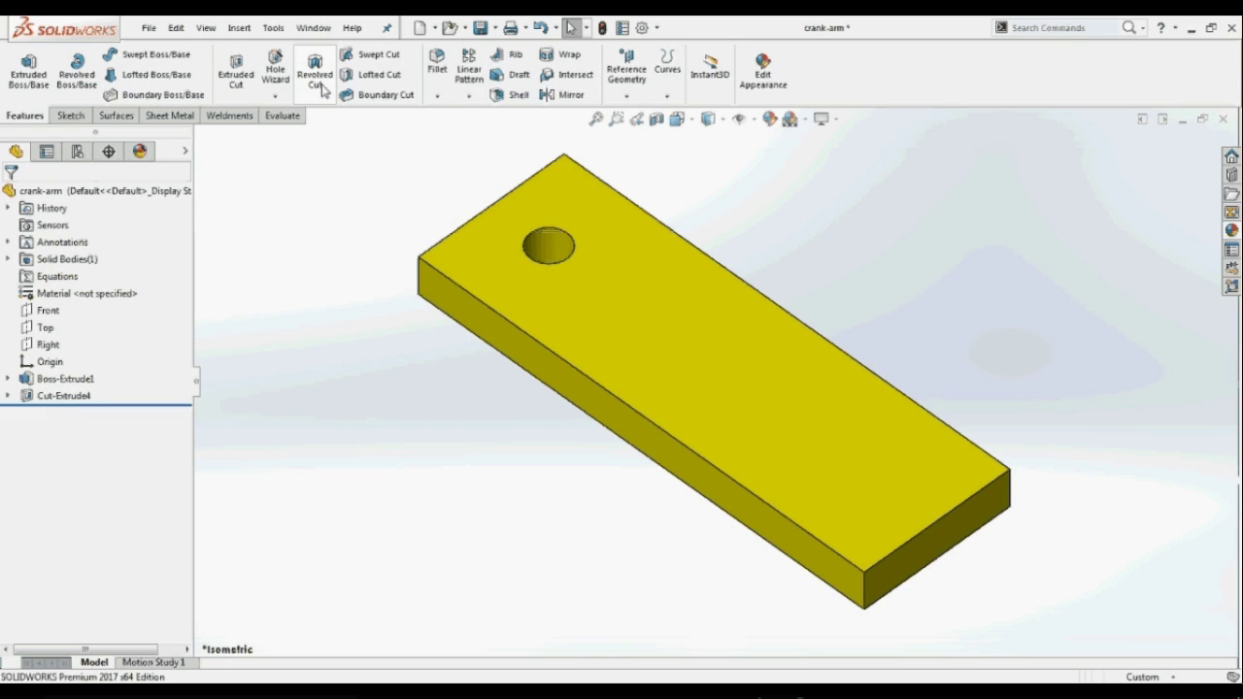
- Fillet the two vertical corner edges at the end opposite the hole with a 0.1 in radius
{"action": "left_click", "coordinate": [437, 60]}
{"action": "left_click", "coordinate": [852, 585]}
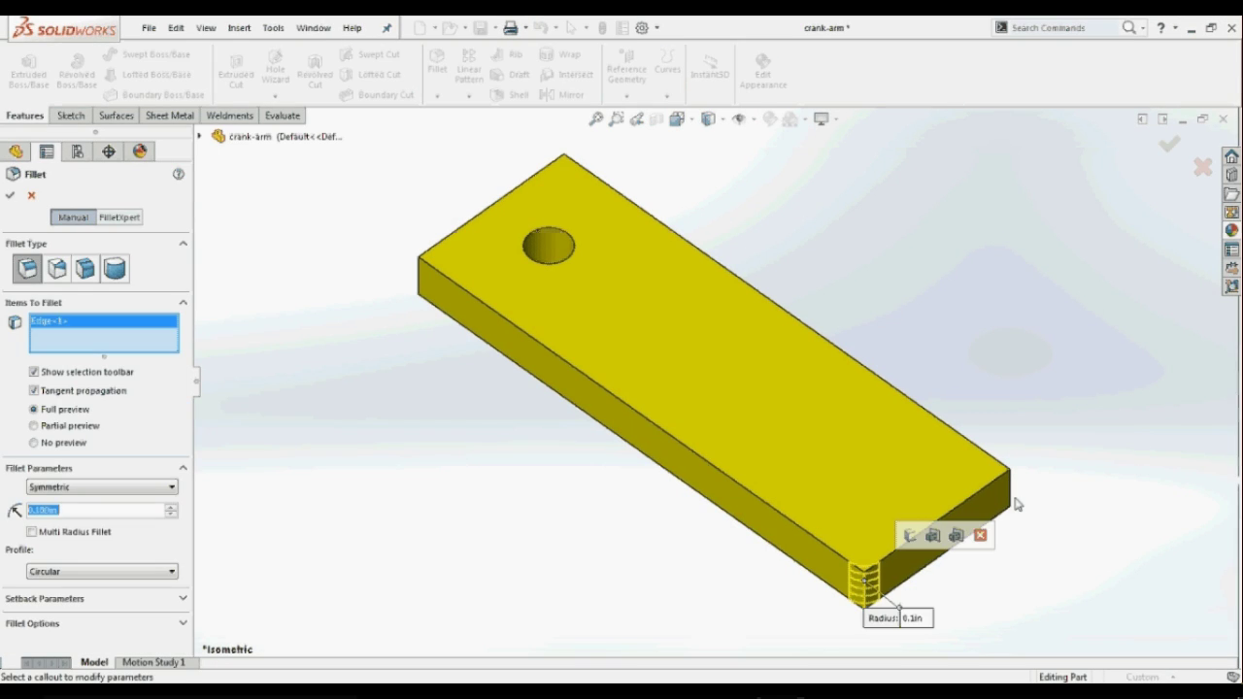
{"action": "left_click", "coordinate": [10, 195]}
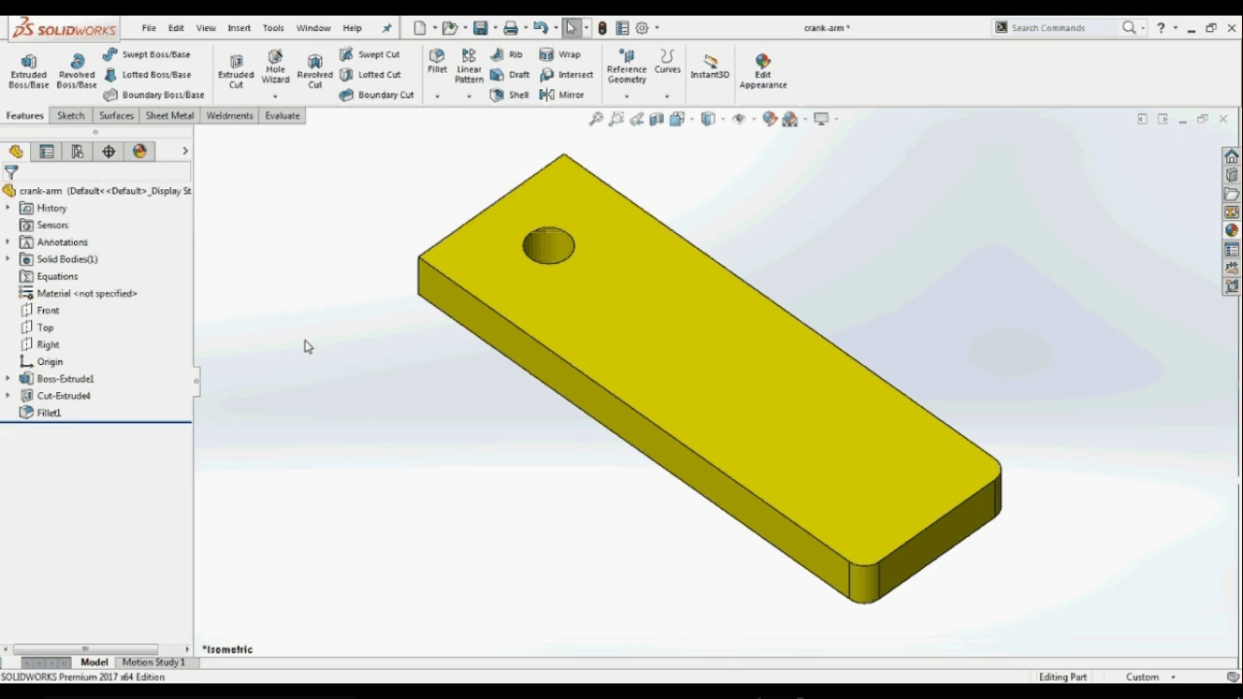
- Repeat the Fillet command on the two vertical corner edges at the hole end with a 0.1 in radius
{"action": "key", "text": "Return"}
{"action": "left_click", "coordinate": [418, 278]}
{"action": "middle_click_drag", "start_coordinate": [419, 280], "coordinate": [406, 435]}
{"action": "middle_click_drag", "start_coordinate": [535, 160], "coordinate": [623, 198]}
{"action": "left_click", "coordinate": [622, 194]}
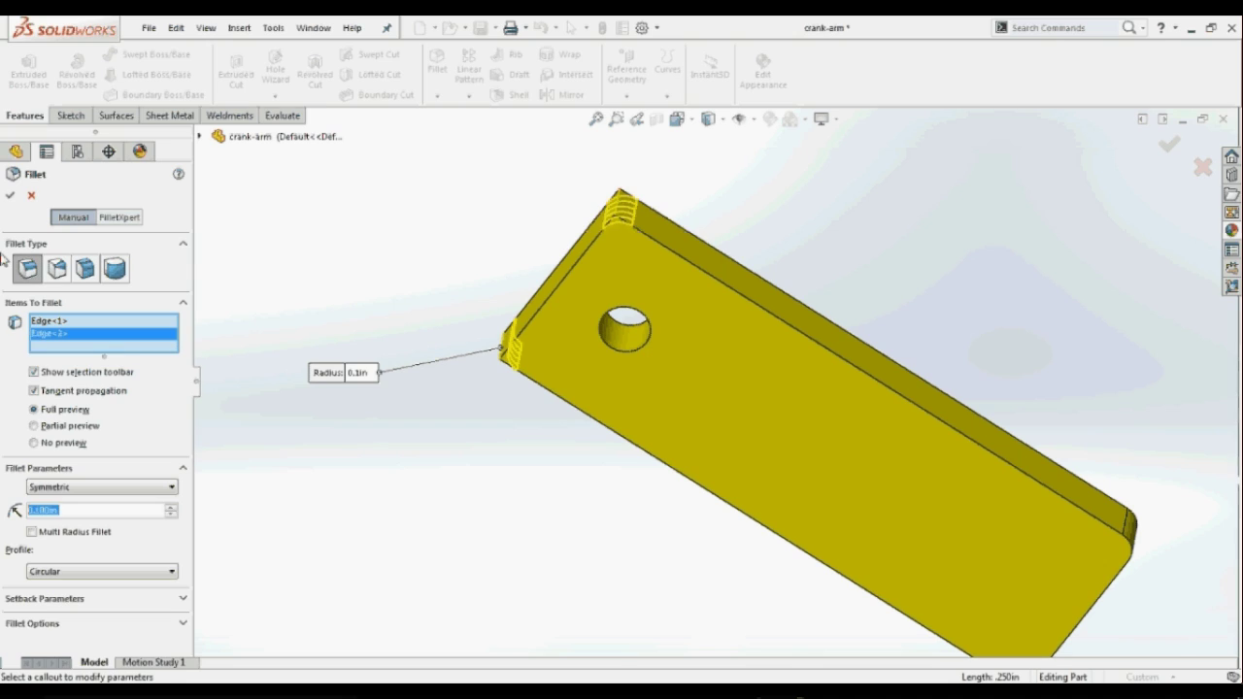
{"action": "left_click", "coordinate": [10, 195]}
{"action": "middle_click_drag", "start_coordinate": [463, 485], "coordinate": [532, 518]}
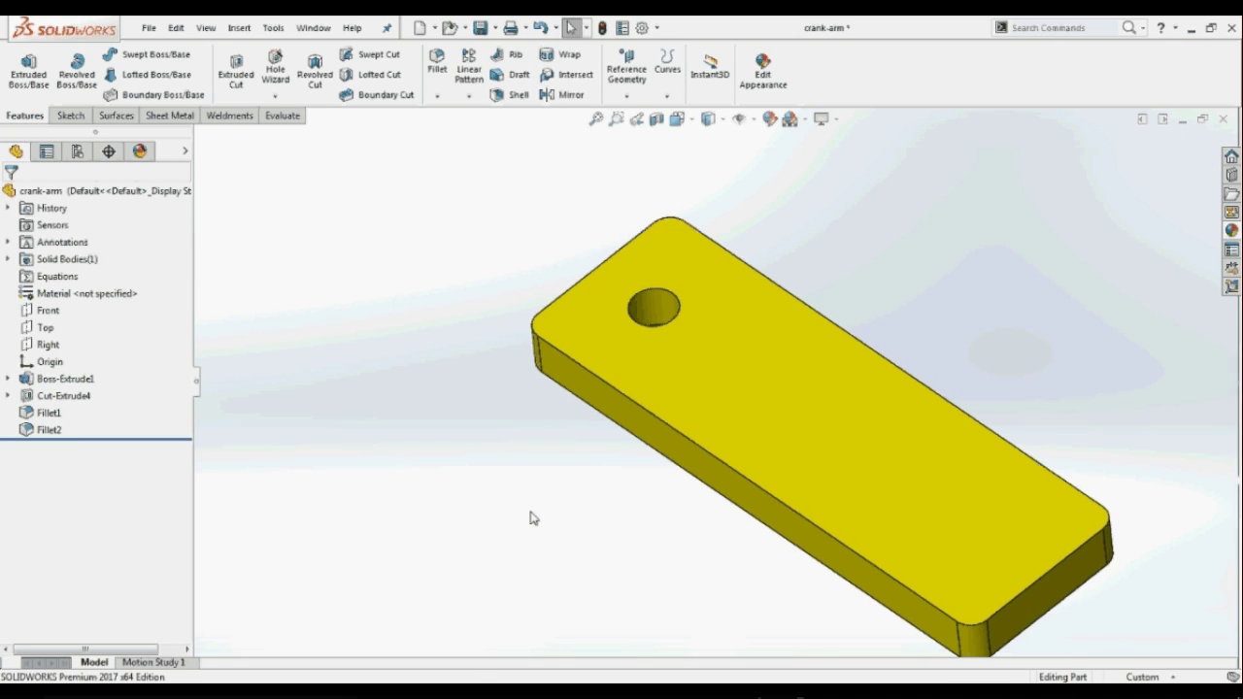